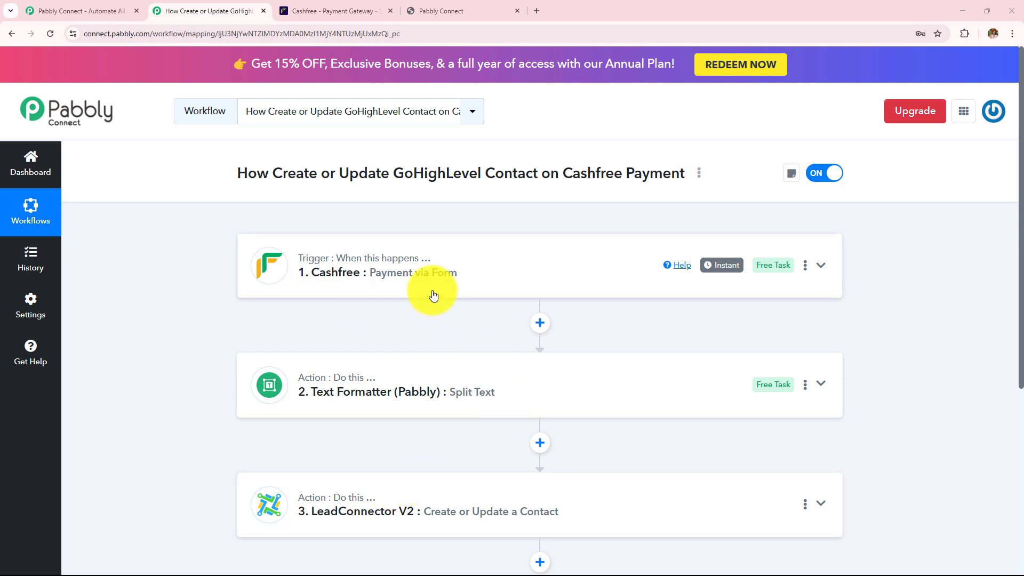
Check the GoHighLevel contacts and the Pabbly workflow, then show Cashfree payment form 6307149.
click(437, 8)
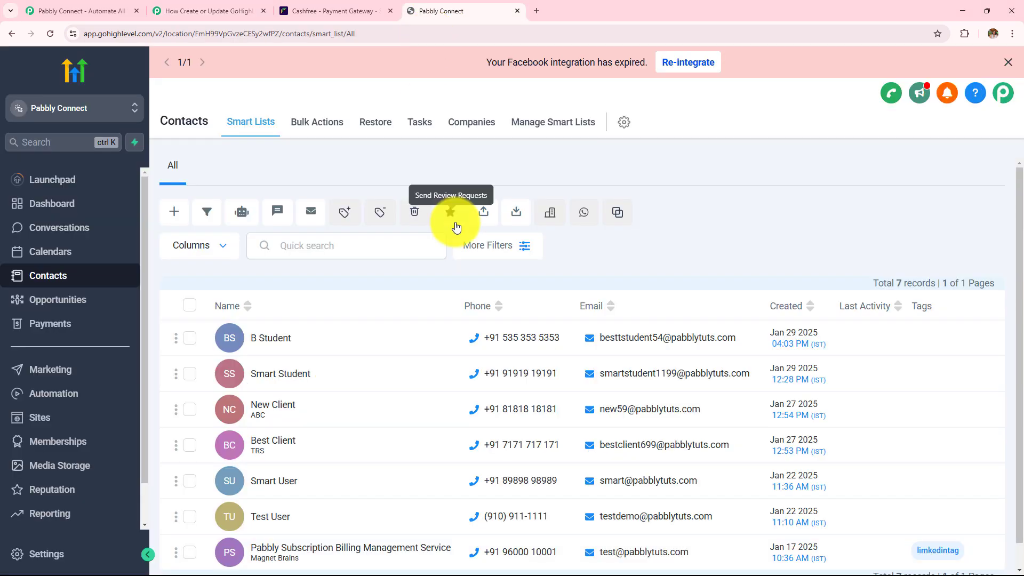
click(205, 10)
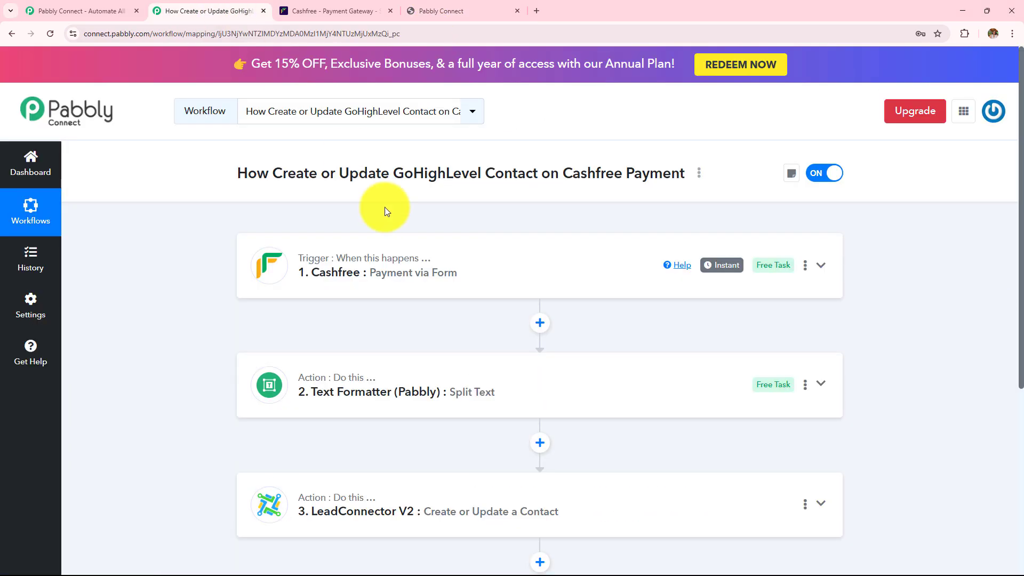
click(332, 10)
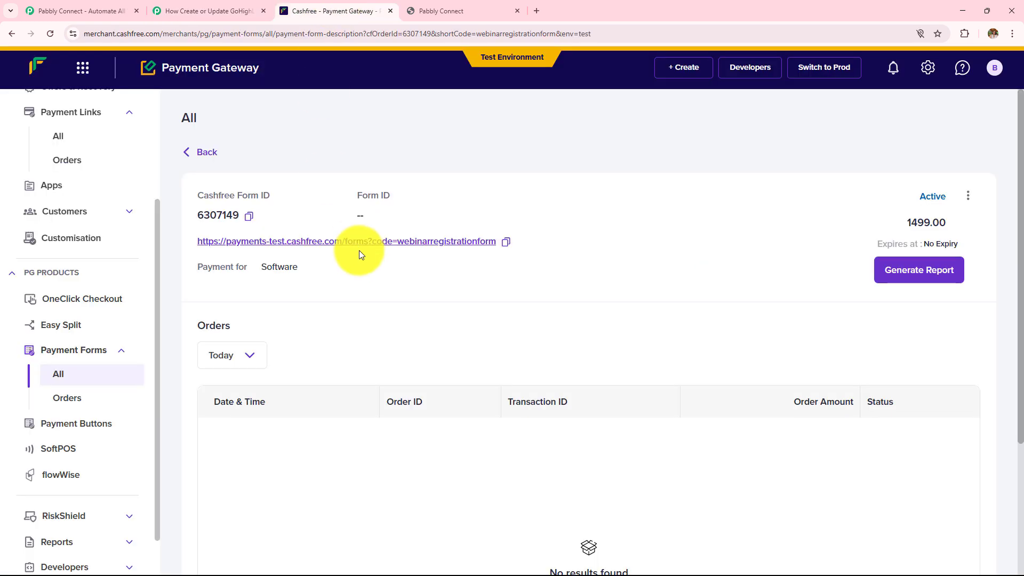
Open the form's public link, fill in the customer's name and autofilled contact details, and submit to pay ₹1499.
click(317, 243)
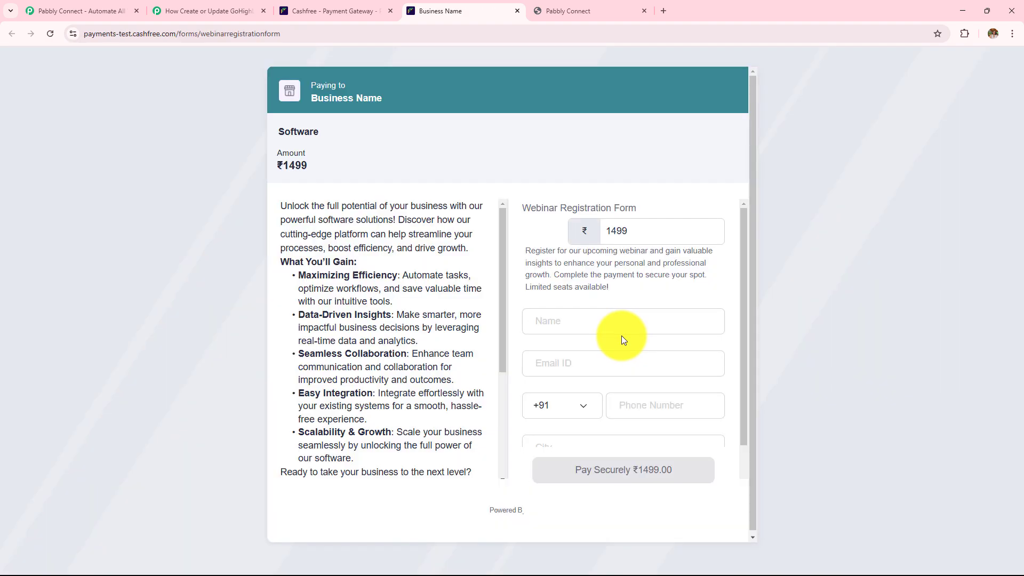
scroll(621, 334, down, 1)
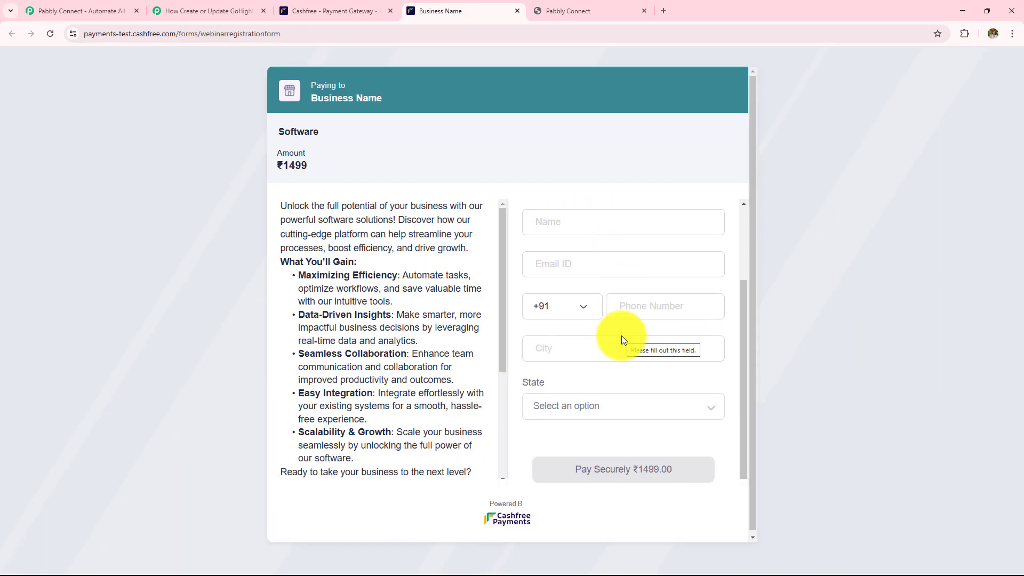
click(590, 229)
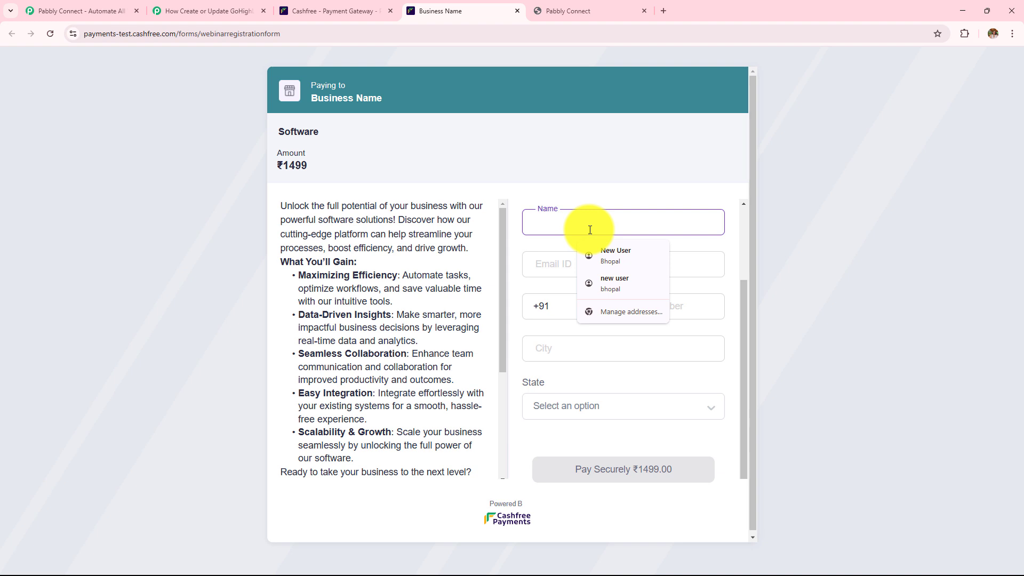
text(Latest User)
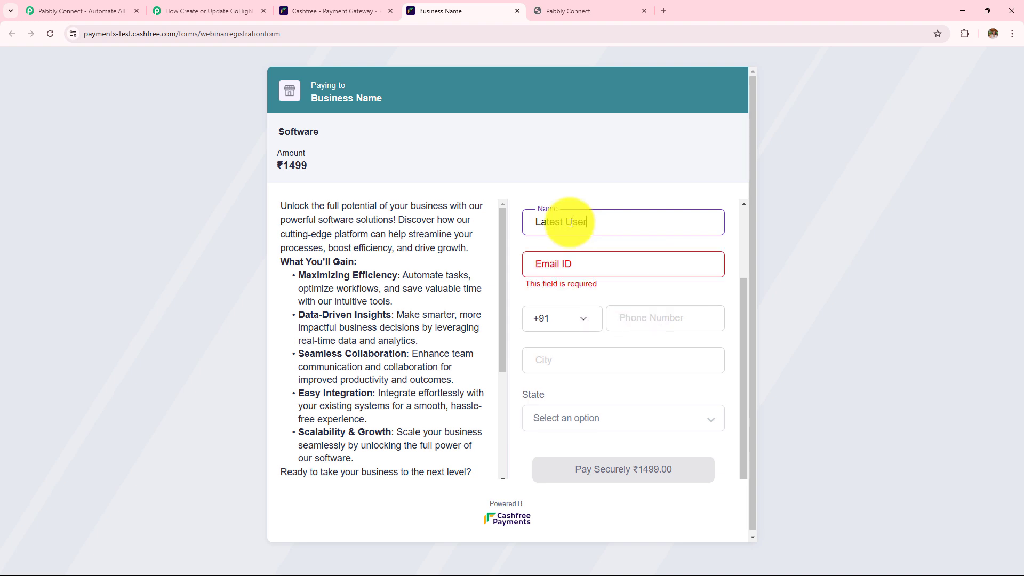
click(611, 273)
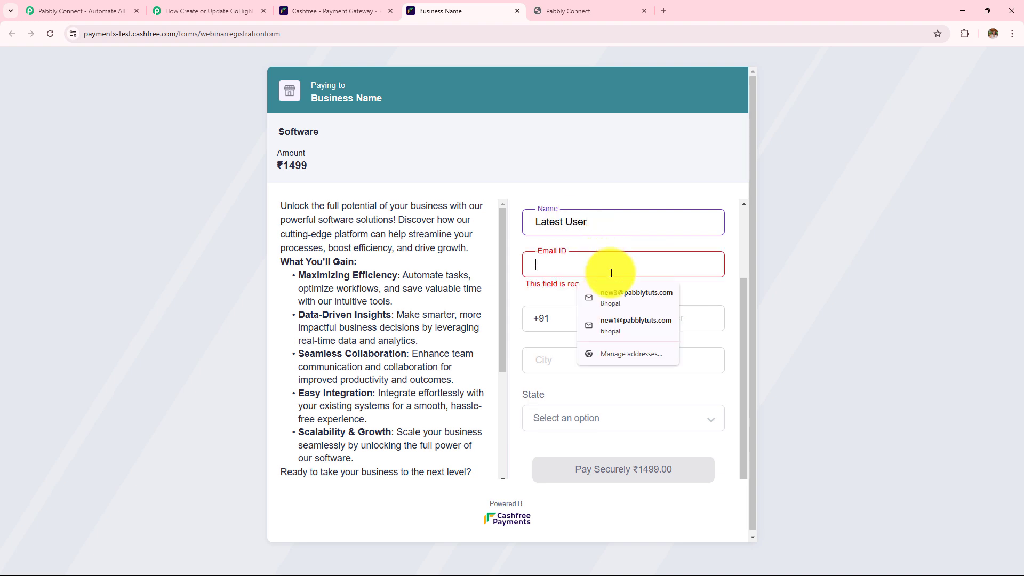
click(634, 295)
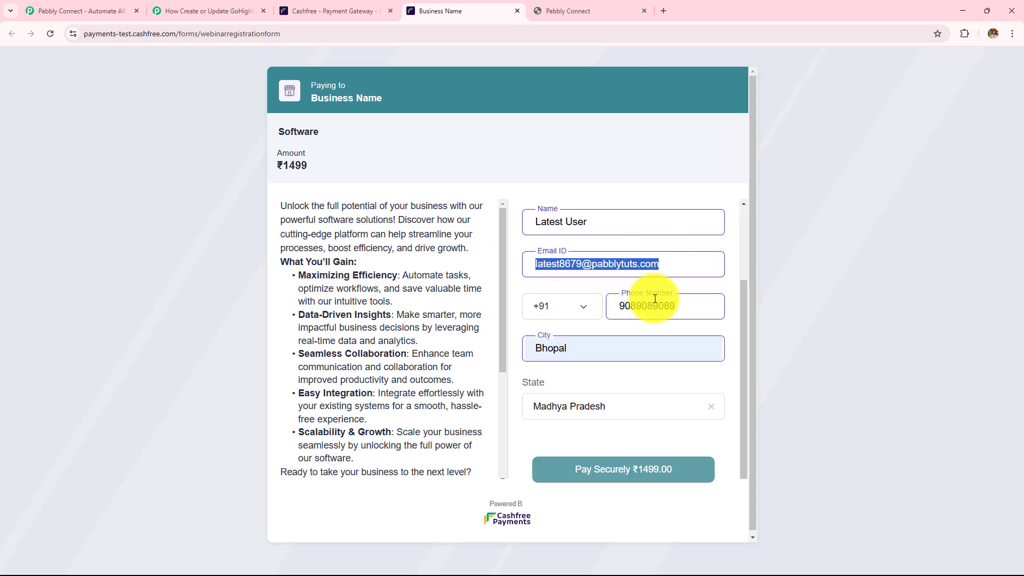
key(Tab)
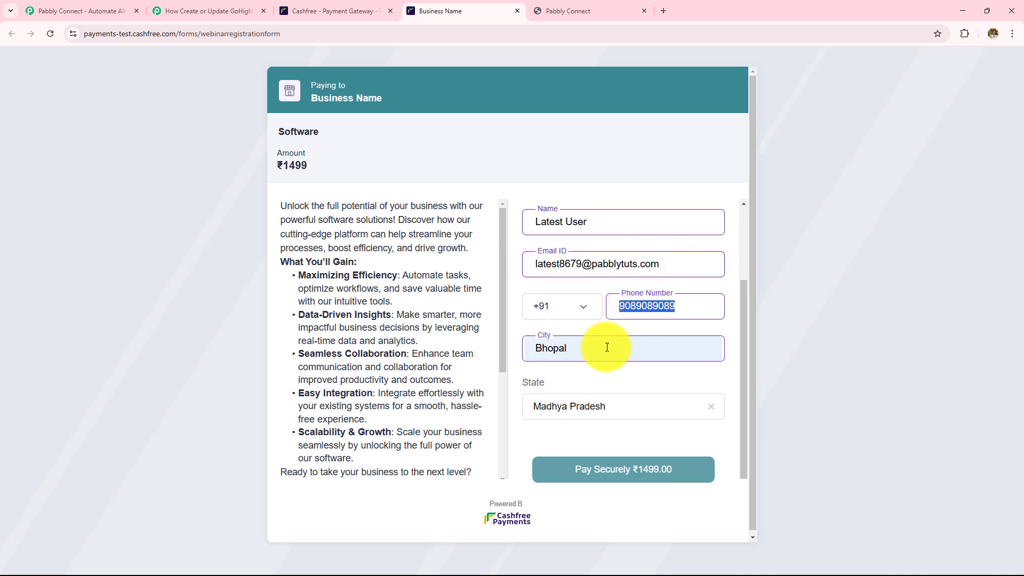
key(Tab)
click(700, 383)
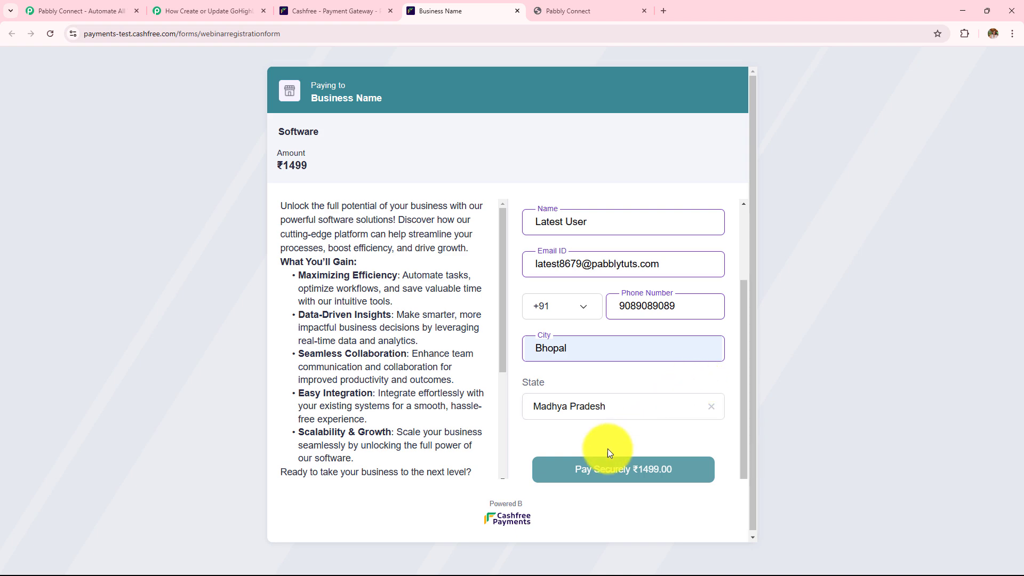
click(612, 472)
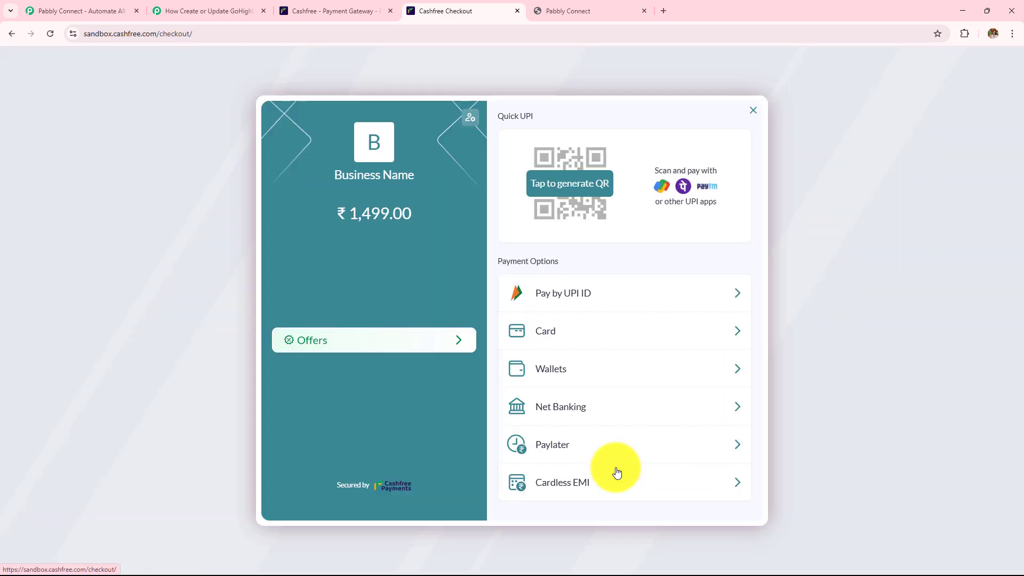
Pay by test card, enter the test one-time code, and review the Payment Successful details.
click(566, 341)
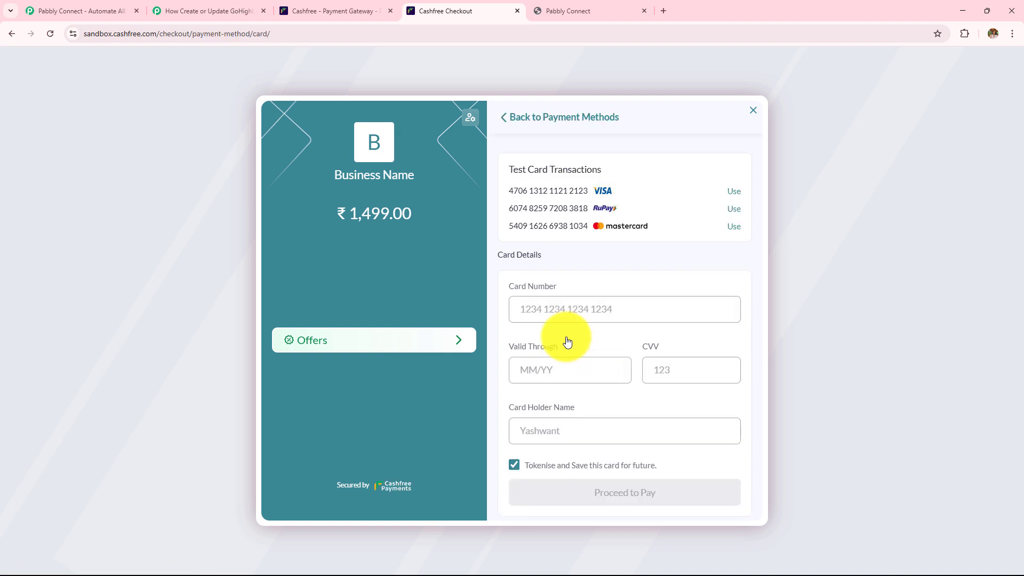
scroll(567, 341, down, 1)
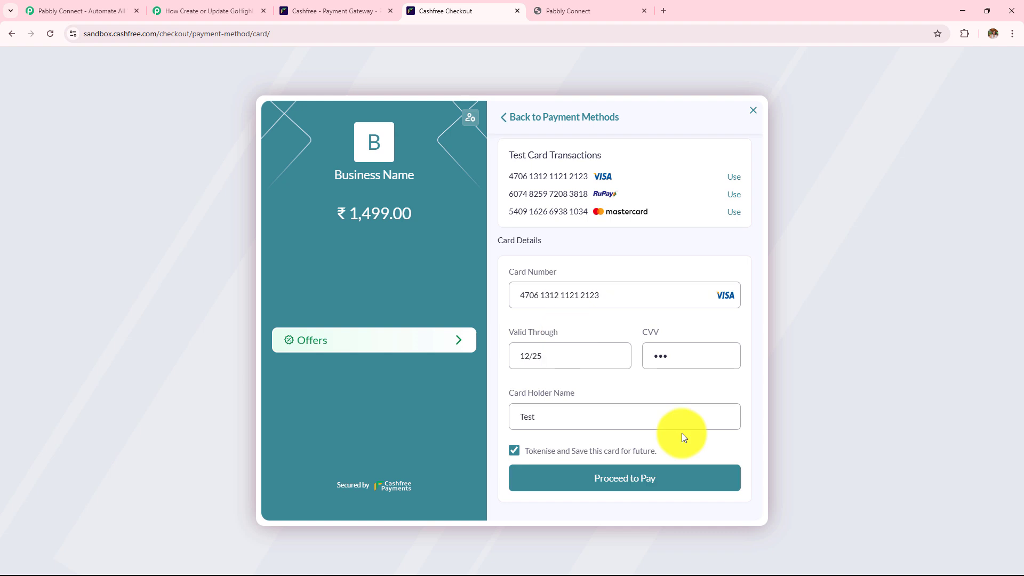
click(624, 490)
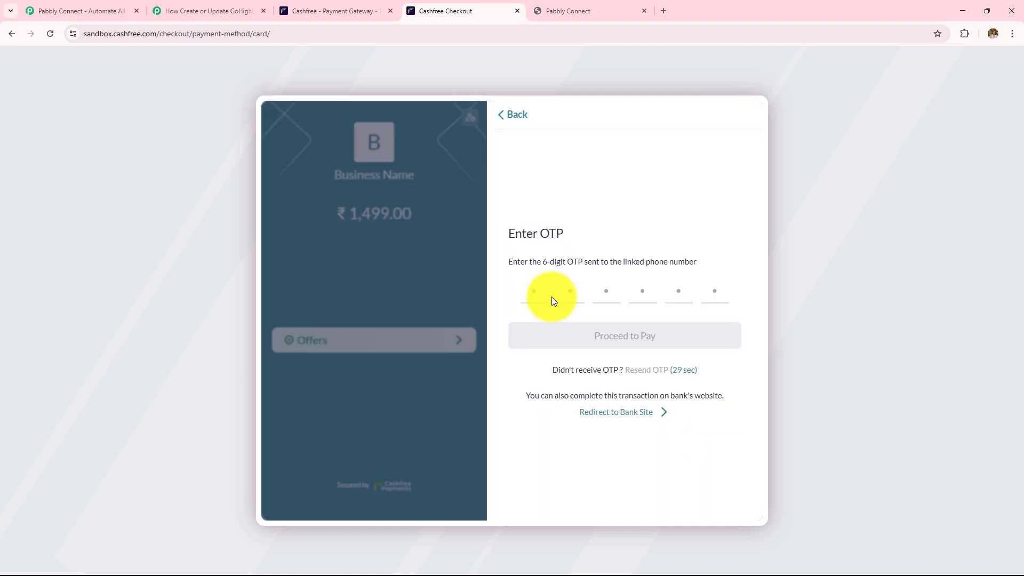
click(536, 288)
text(111)
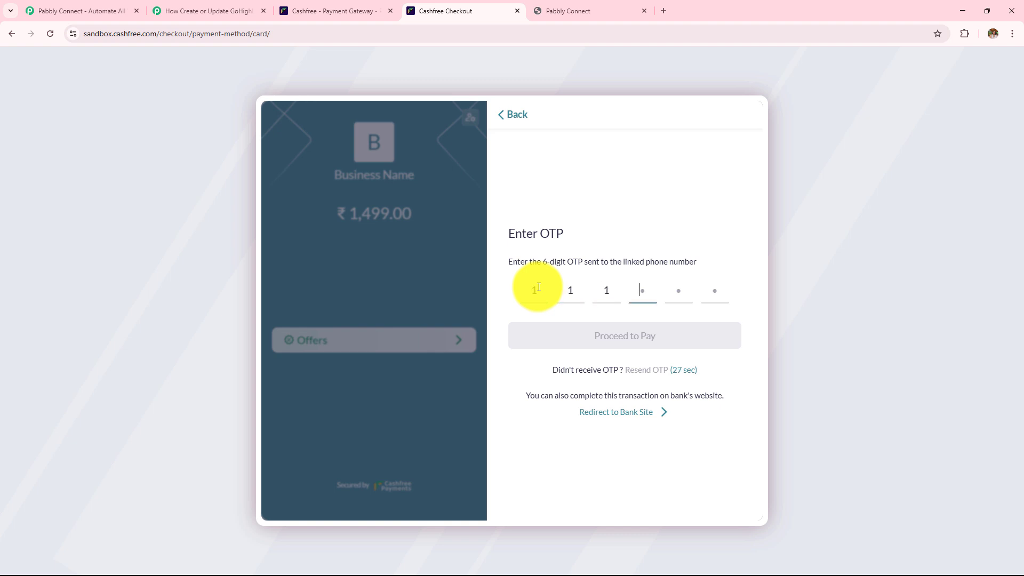
text(000)
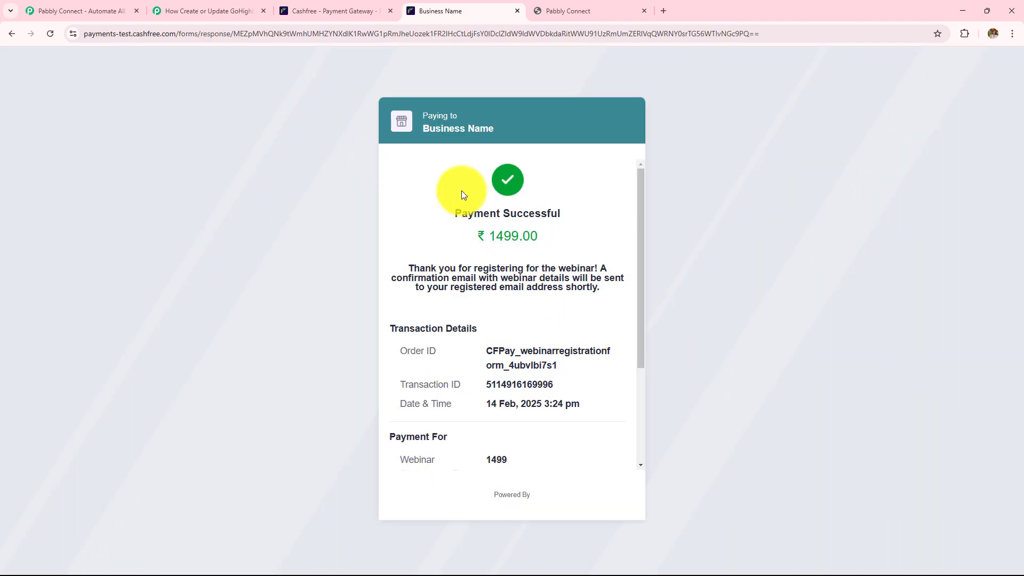
drag(462, 191, 605, 431)
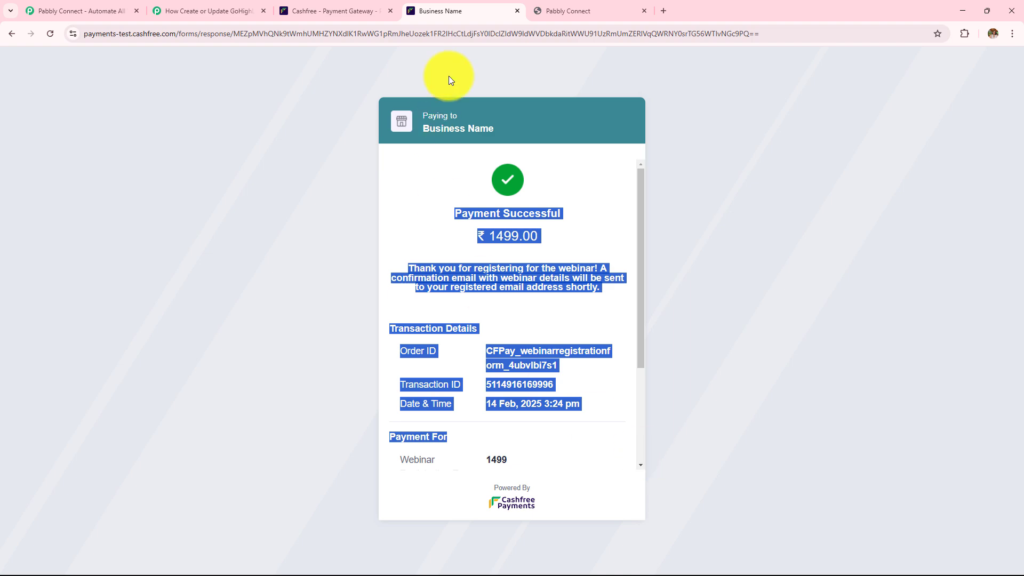
click(573, 6)
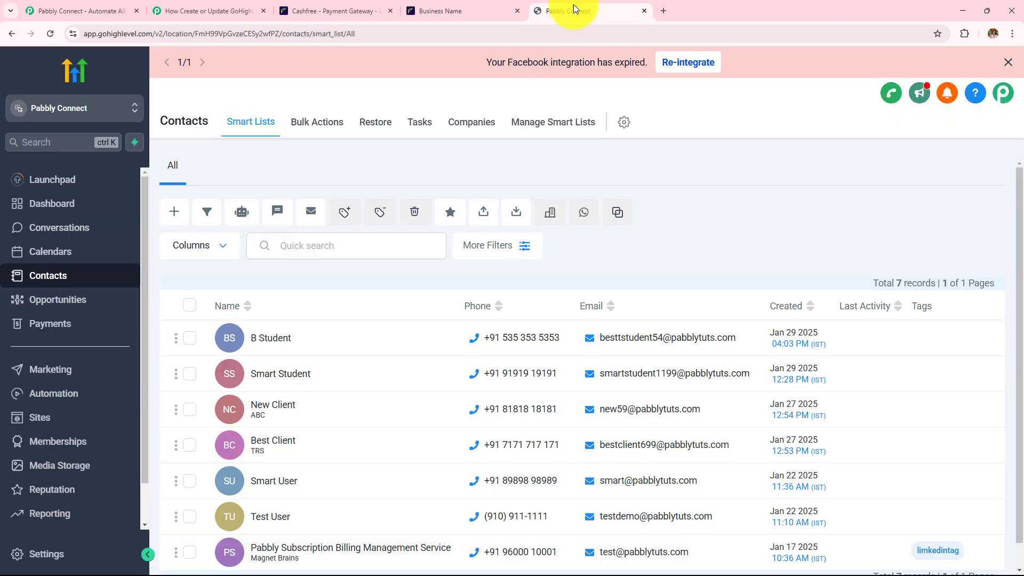
Reload GoHighLevel contacts to see the new payer among 8 contacts, then go back to Pabbly.
click(50, 34)
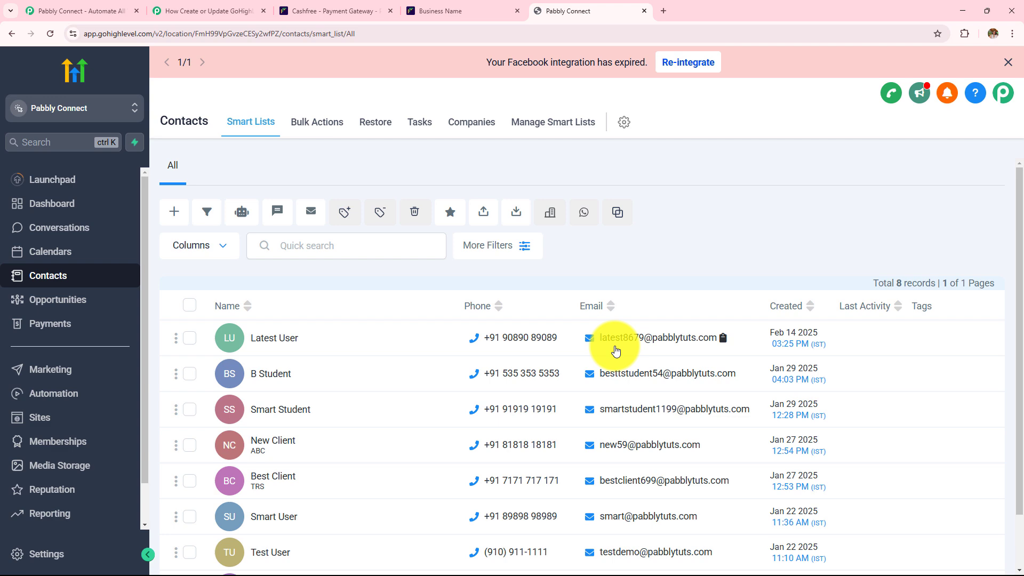
click(254, 11)
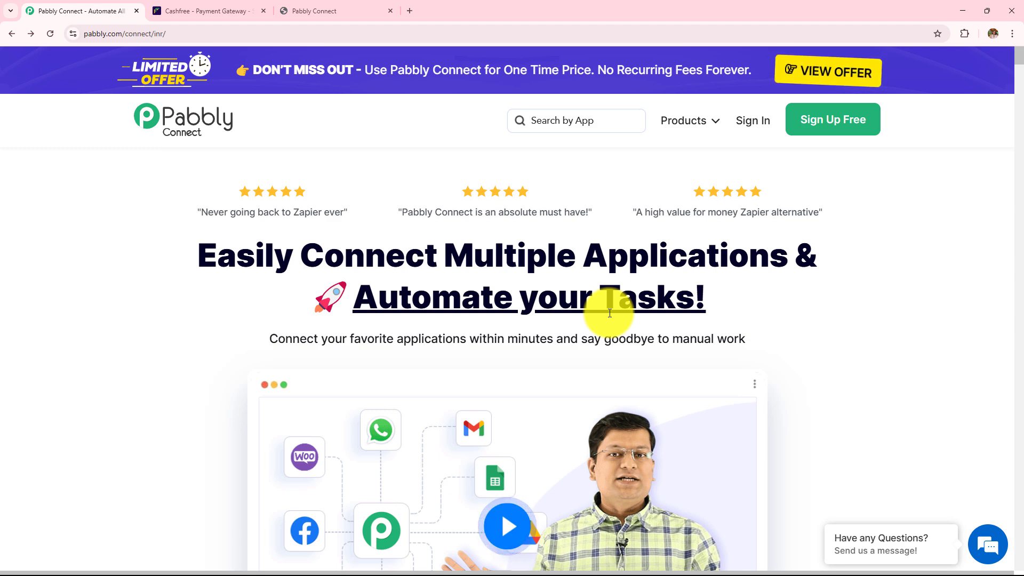
Glance over the Cashfree and GoHighLevel tabs, then return to the Pabbly website.
mouse_move(102, 7)
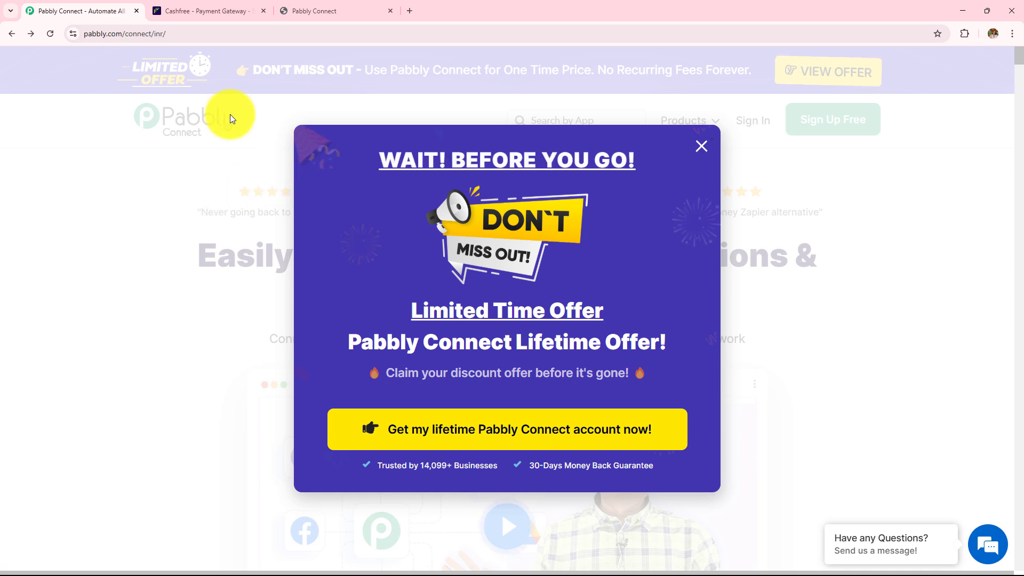
click(215, 15)
click(320, 6)
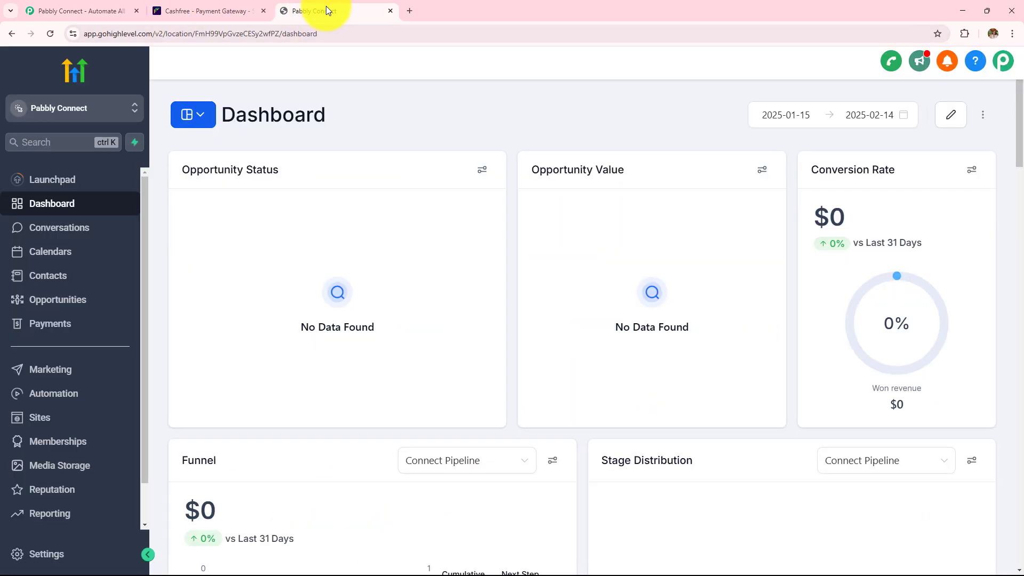
click(57, 13)
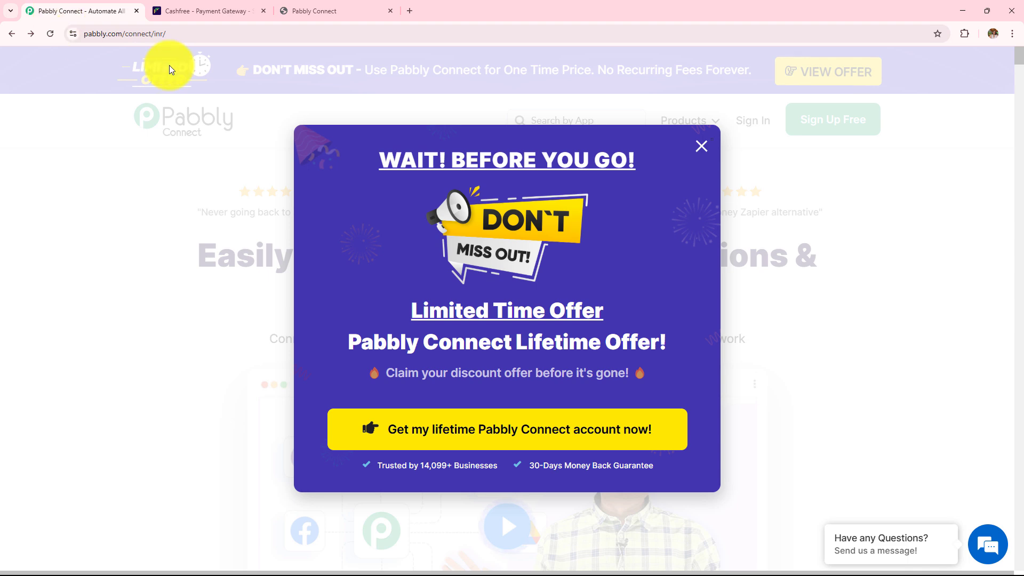
Dismiss the lifetime offer popup, sign in, and launch Pabbly Connect from All Pabbly Apps.
click(702, 149)
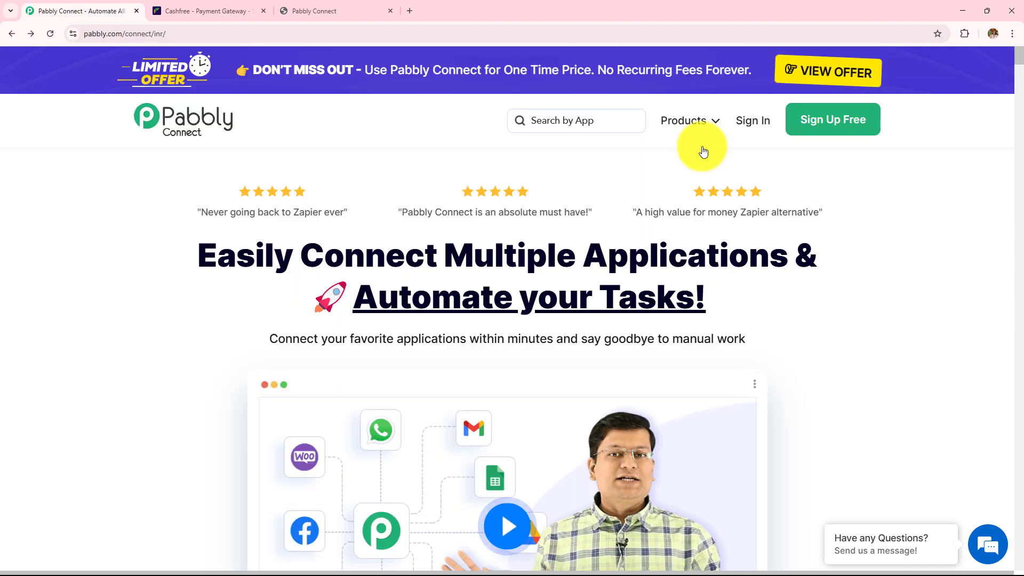
click(176, 33)
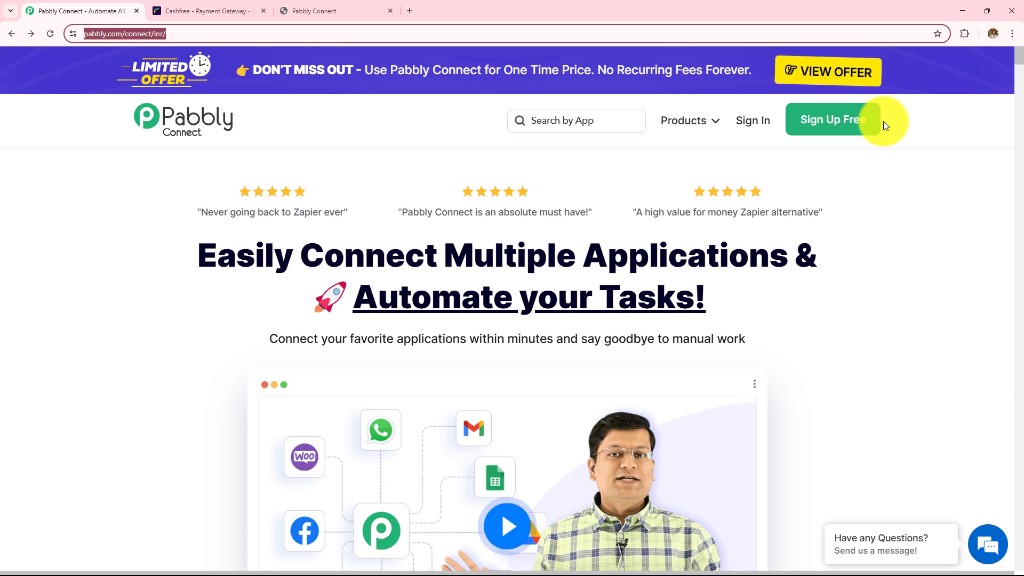
click(749, 134)
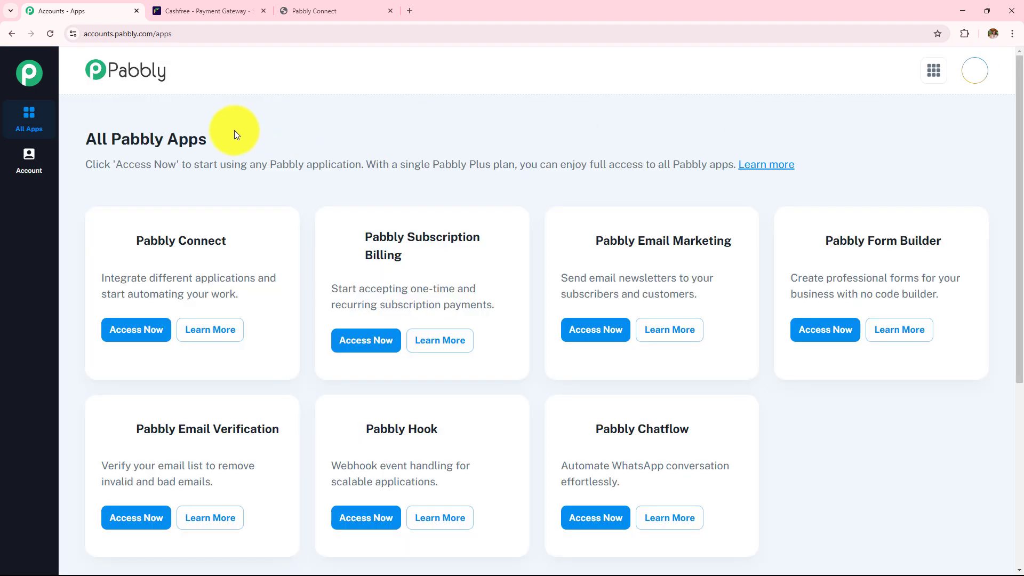
drag(88, 137, 261, 141)
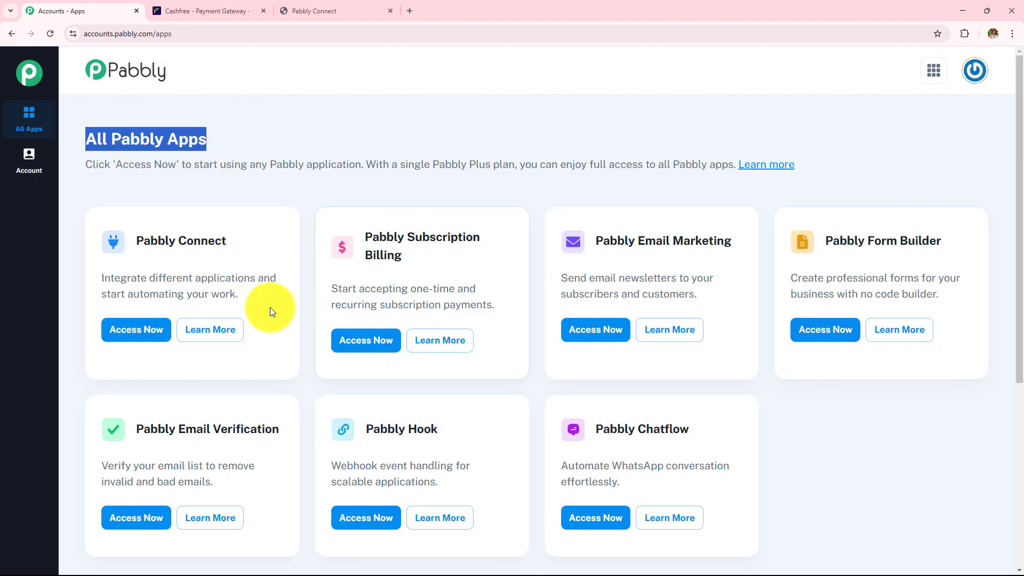
drag(132, 241, 305, 254)
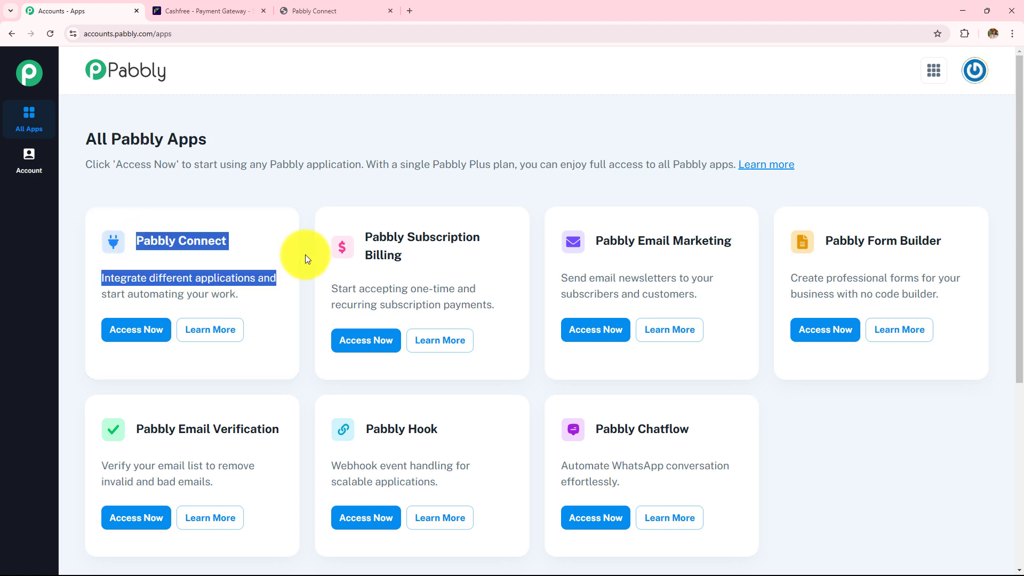
click(147, 329)
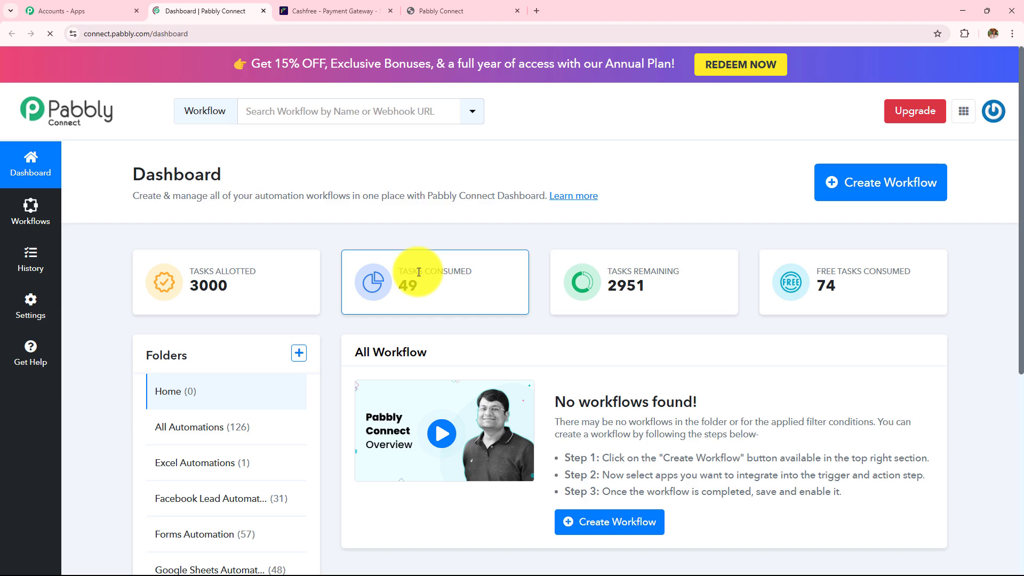
drag(133, 174, 312, 171)
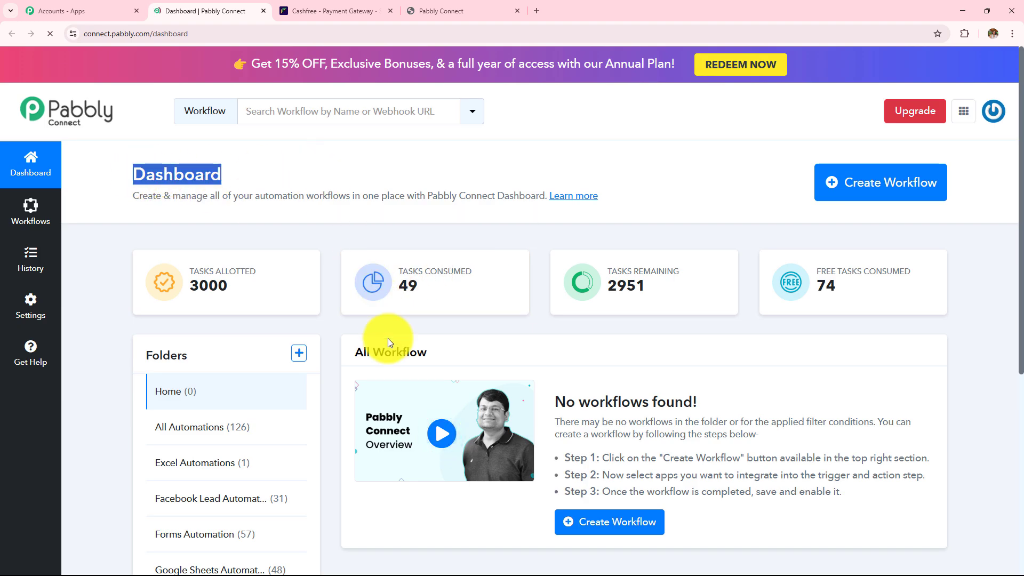
scroll(388, 338, down, 2)
drag(358, 258, 525, 262)
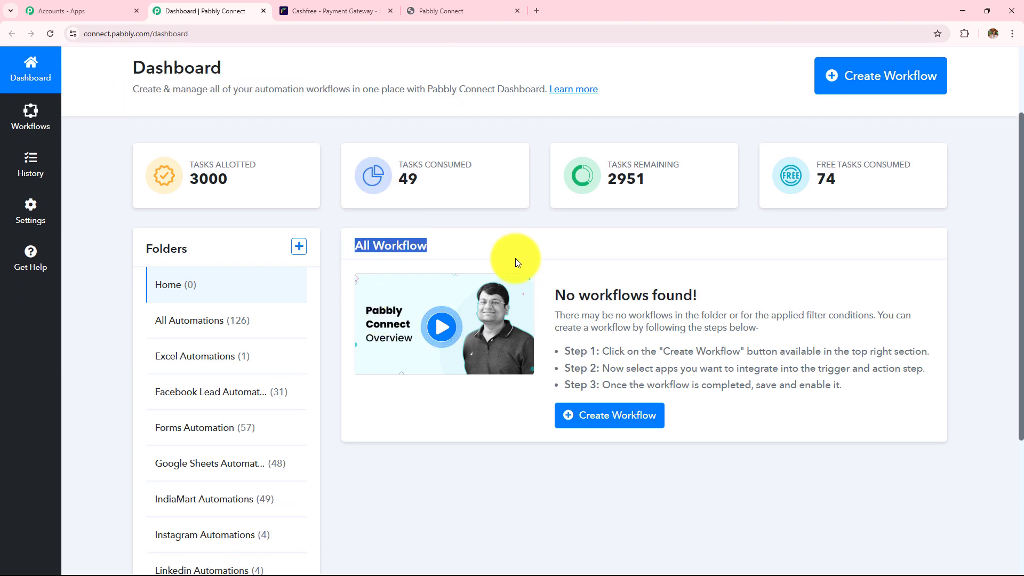
drag(138, 250, 230, 260)
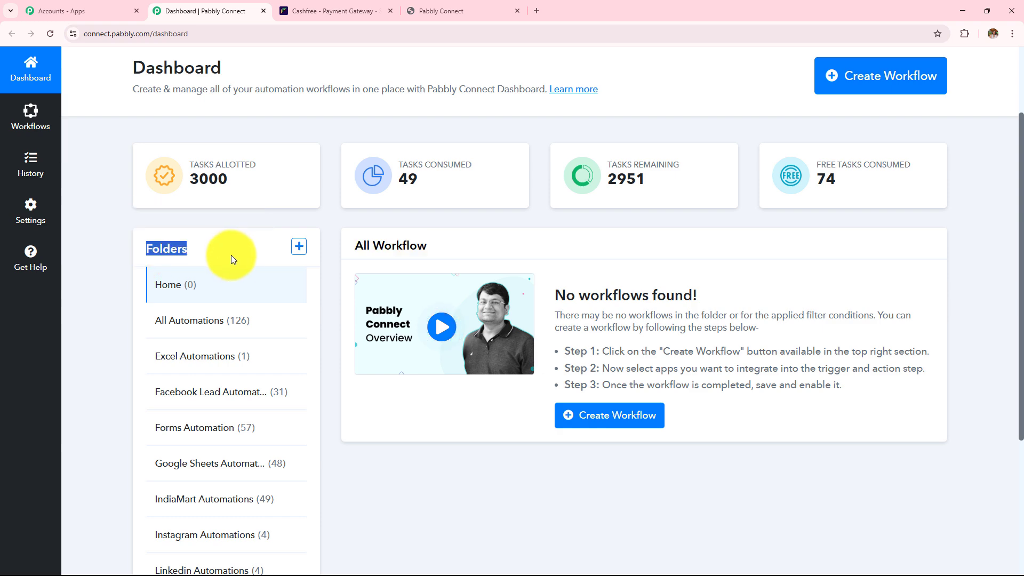
scroll(238, 311, down, 3)
scroll(239, 311, up, 3)
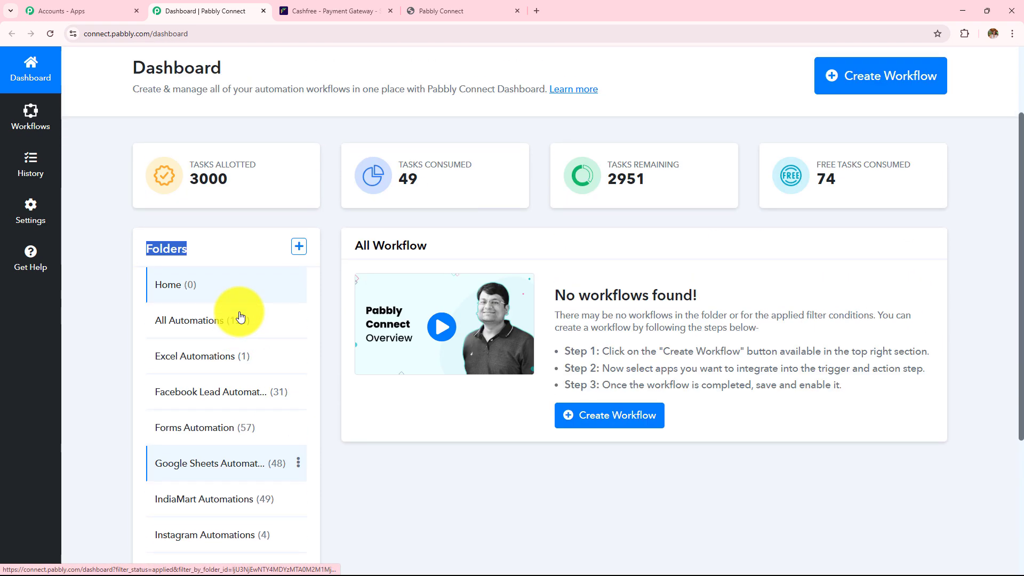
scroll(239, 312, up, 2)
click(299, 353)
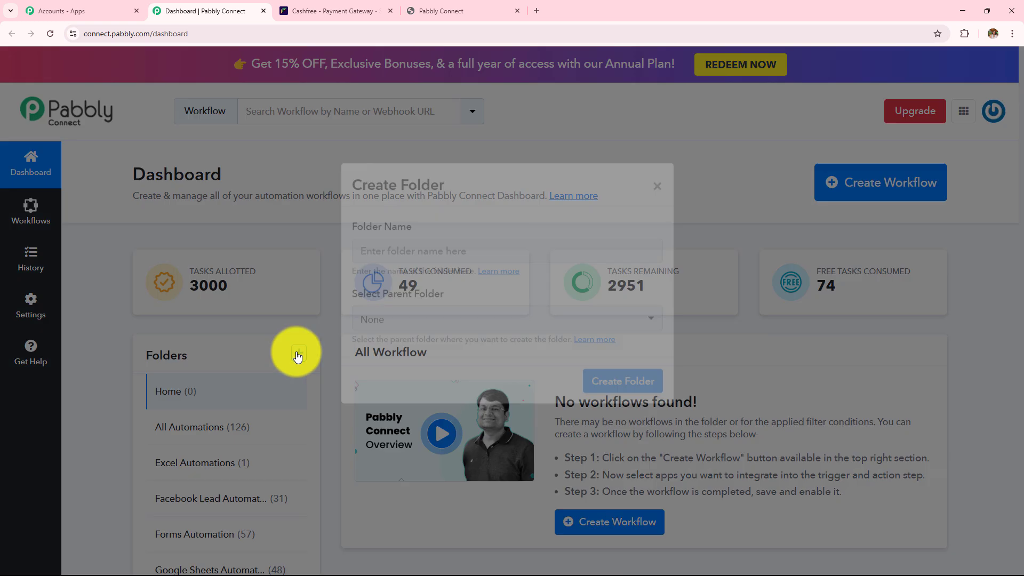
triple_click(456, 256)
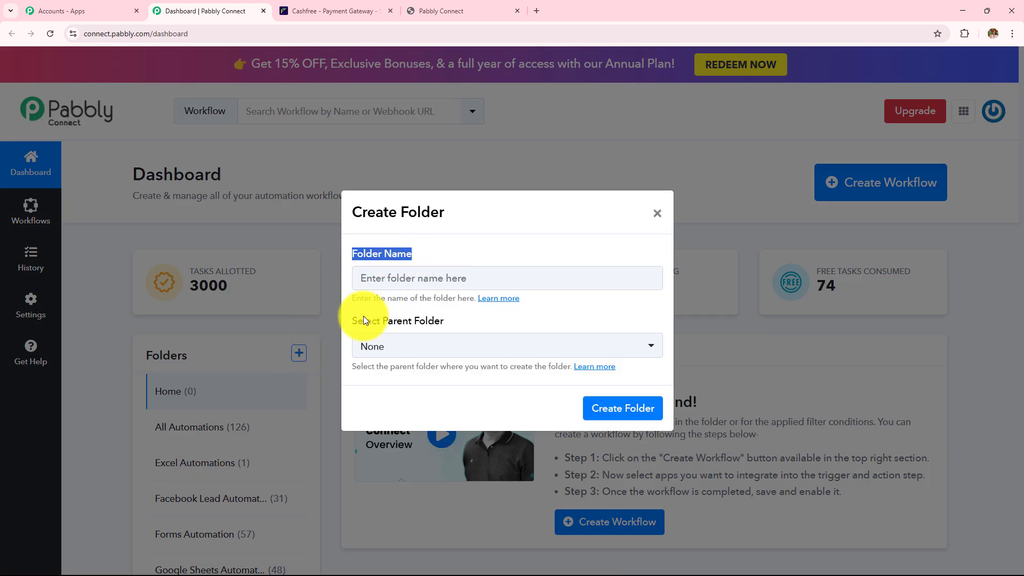
triple_click(483, 321)
click(656, 214)
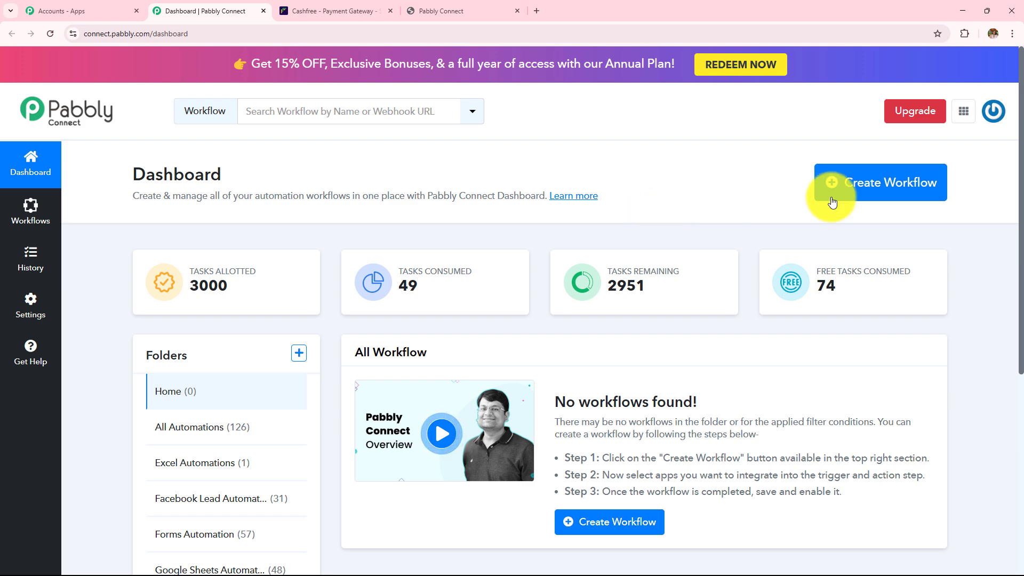
Start a new workflow and paste the name 'How Create or Update GoHighLevel Contact on Cashfree Payment'.
click(883, 193)
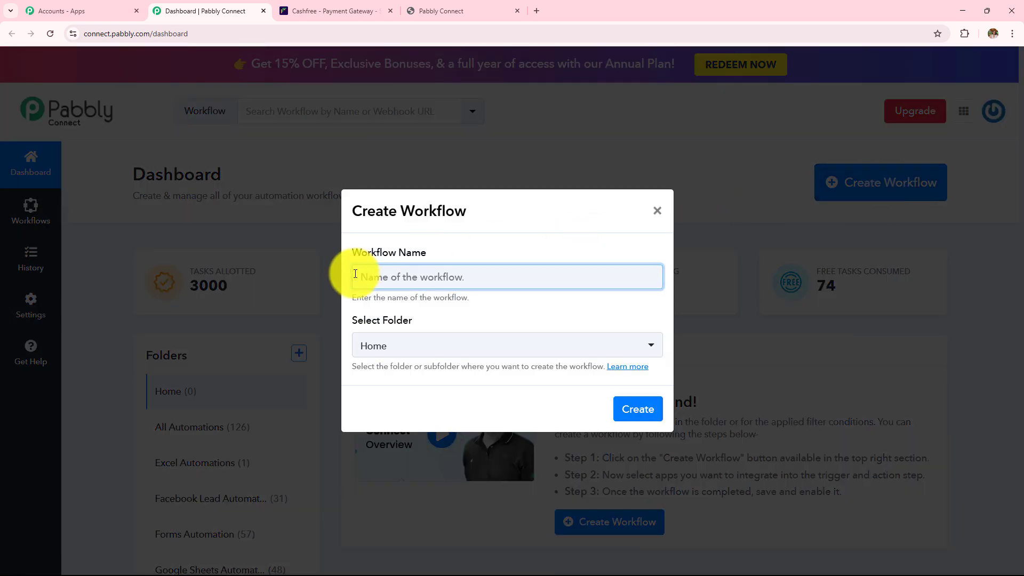
drag(353, 251, 489, 252)
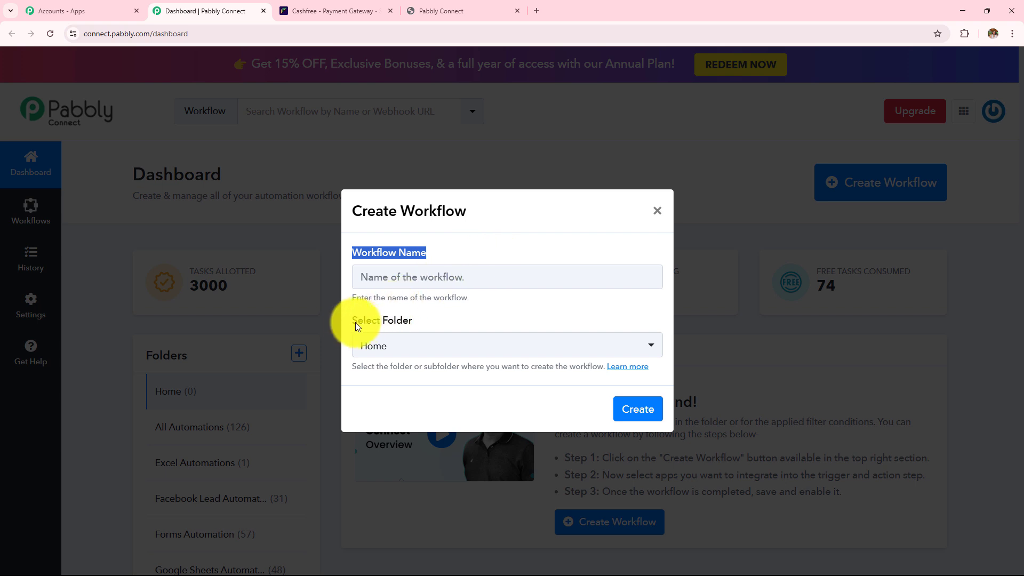
drag(353, 321, 506, 315)
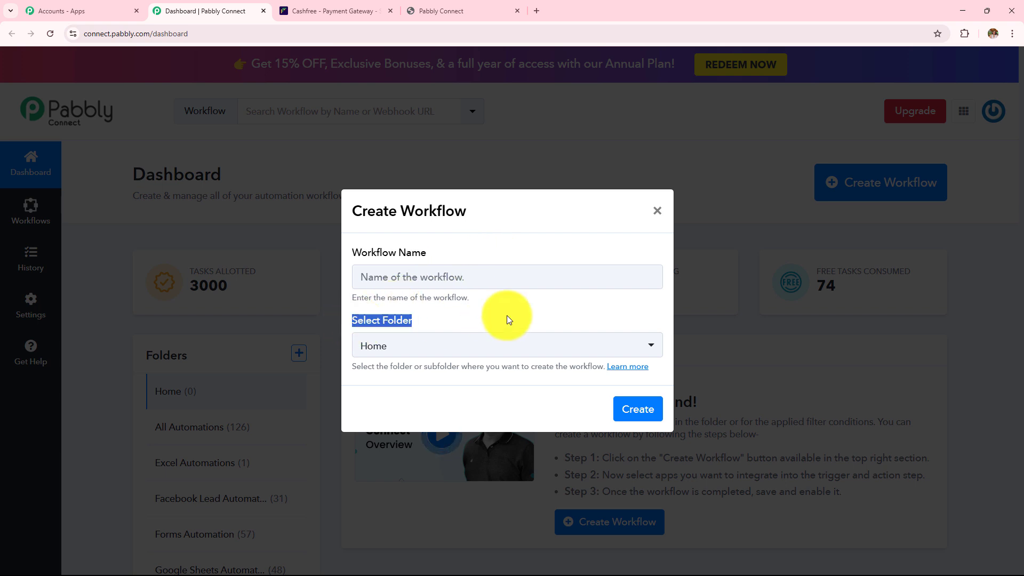
click(500, 279)
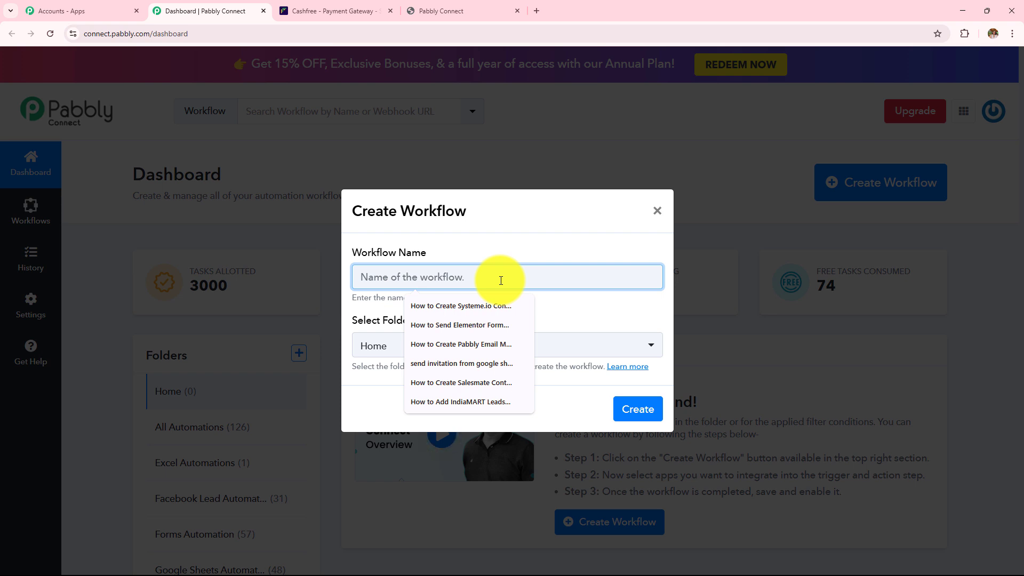
text(How Create or Update GoHighLevel Contact on Cashfree Payment)
drag(500, 278, 330, 281)
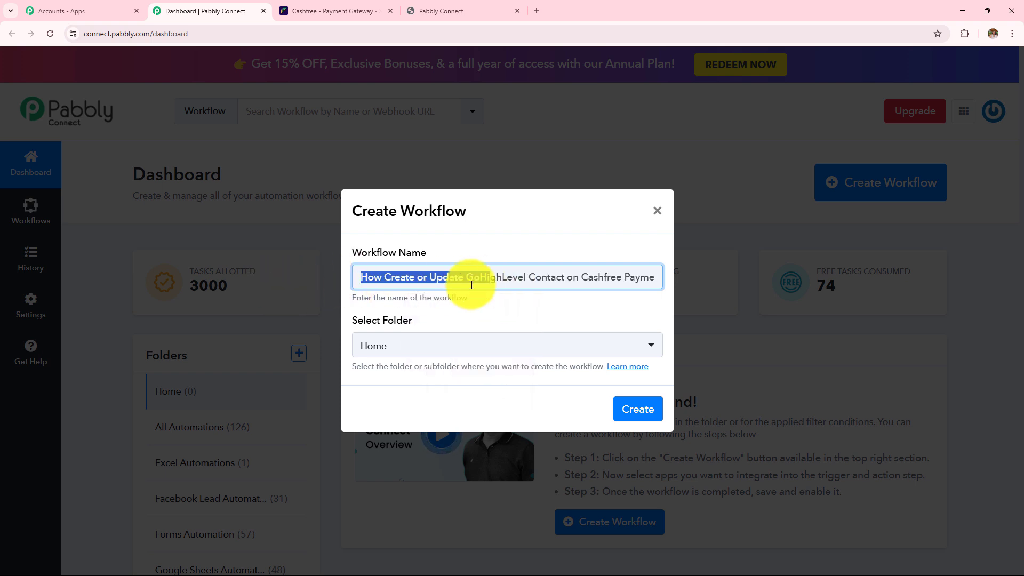
drag(471, 285, 726, 282)
click(501, 353)
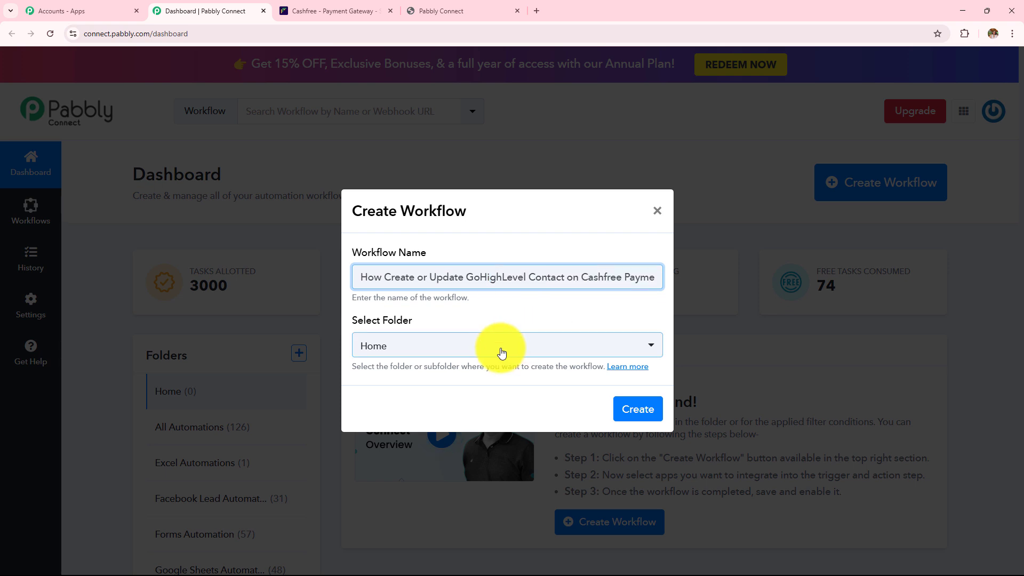
Put the workflow in the All Automations folder and create it.
click(501, 353)
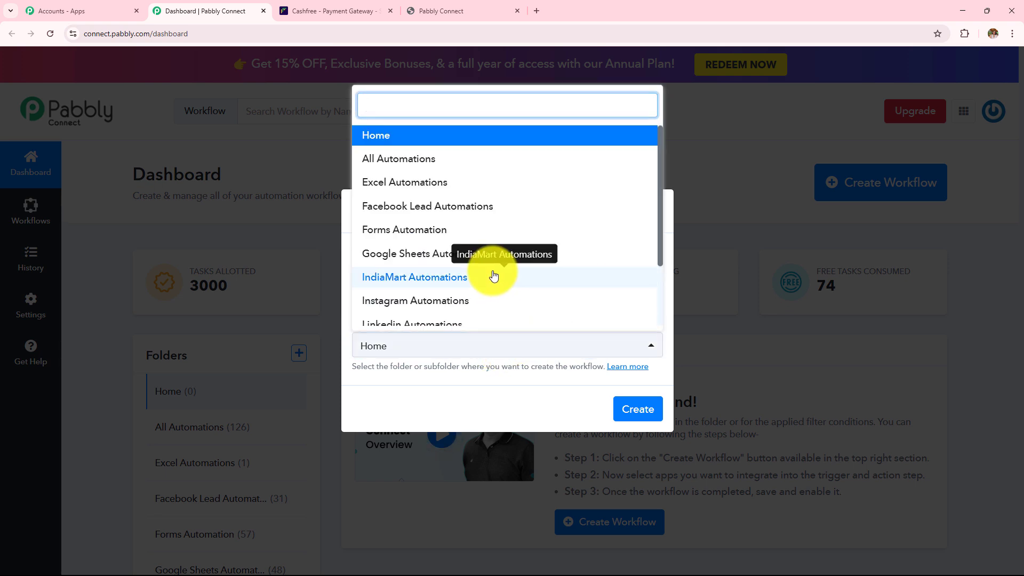
scroll(490, 272, down, 3)
scroll(491, 271, up, 3)
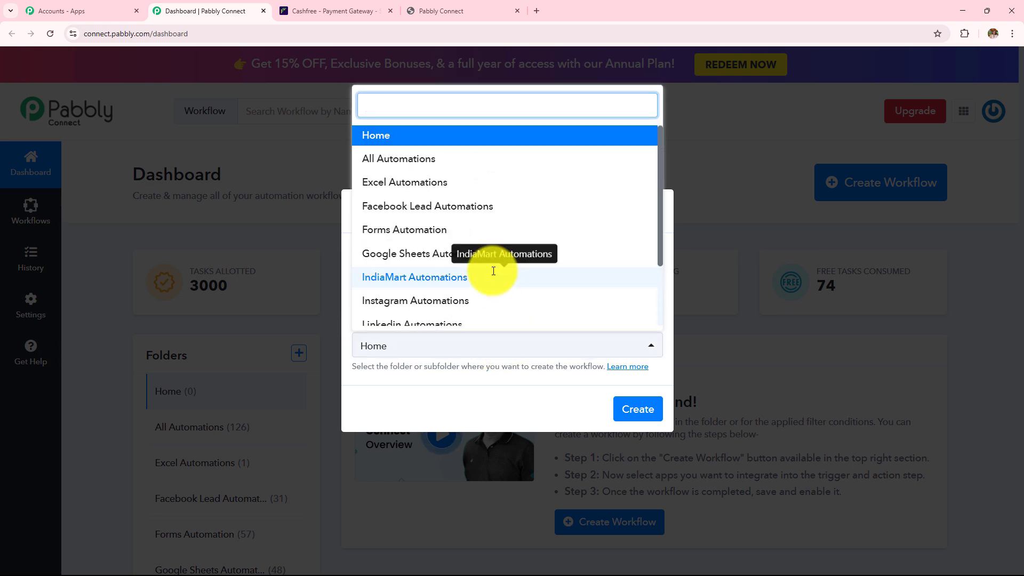
click(457, 158)
click(634, 410)
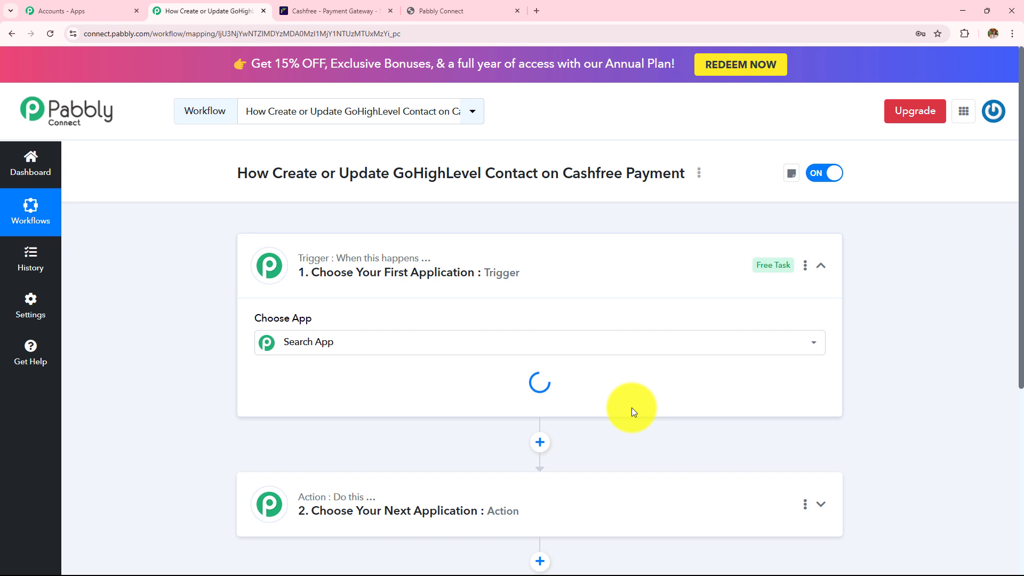
Collapse the trigger step and highlight the 'Cashfree Payment' and 'Create or Update GoHighLevel Contact' title parts.
click(580, 283)
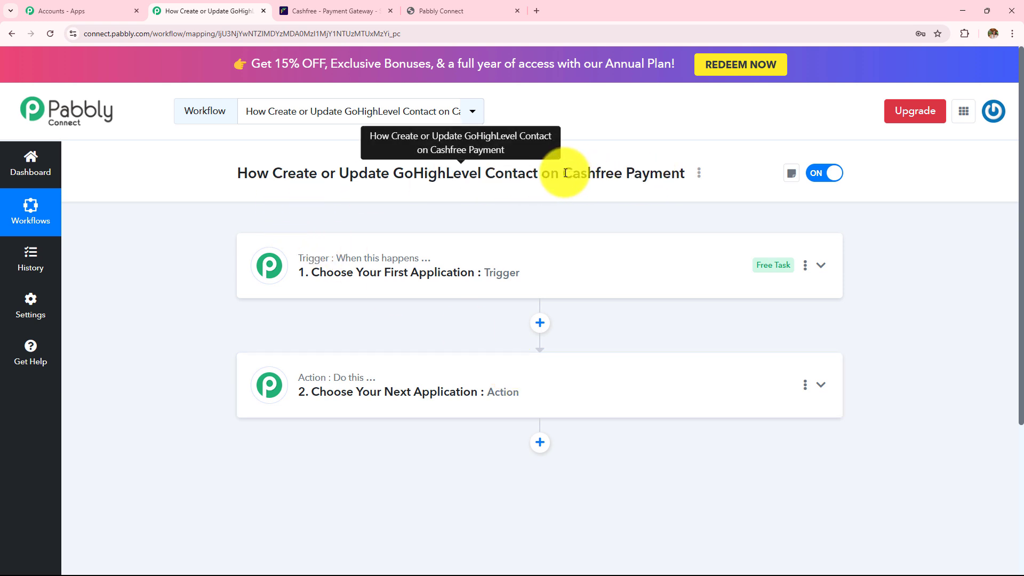
drag(561, 176, 681, 173)
drag(349, 175, 534, 177)
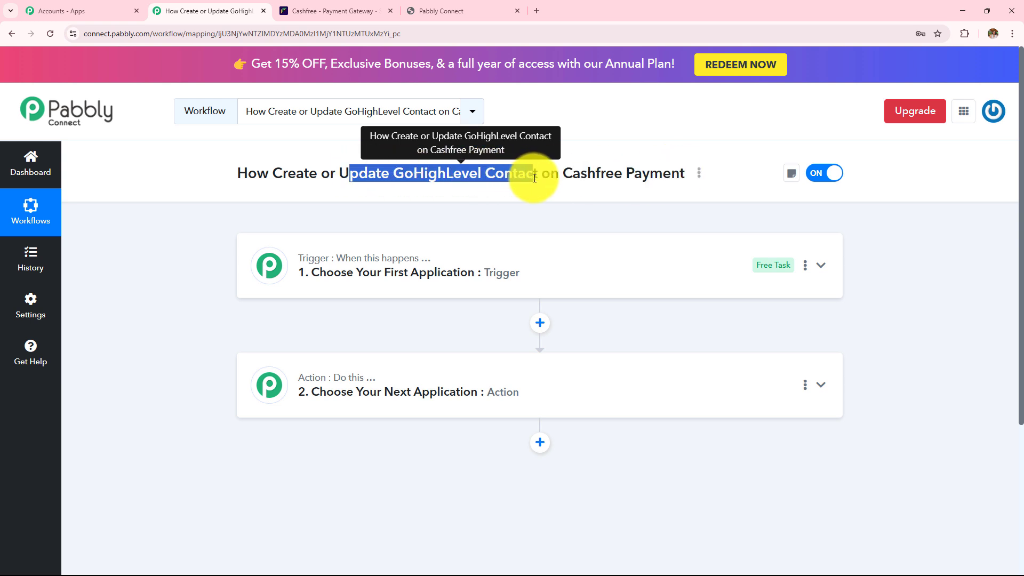
drag(563, 173, 641, 193)
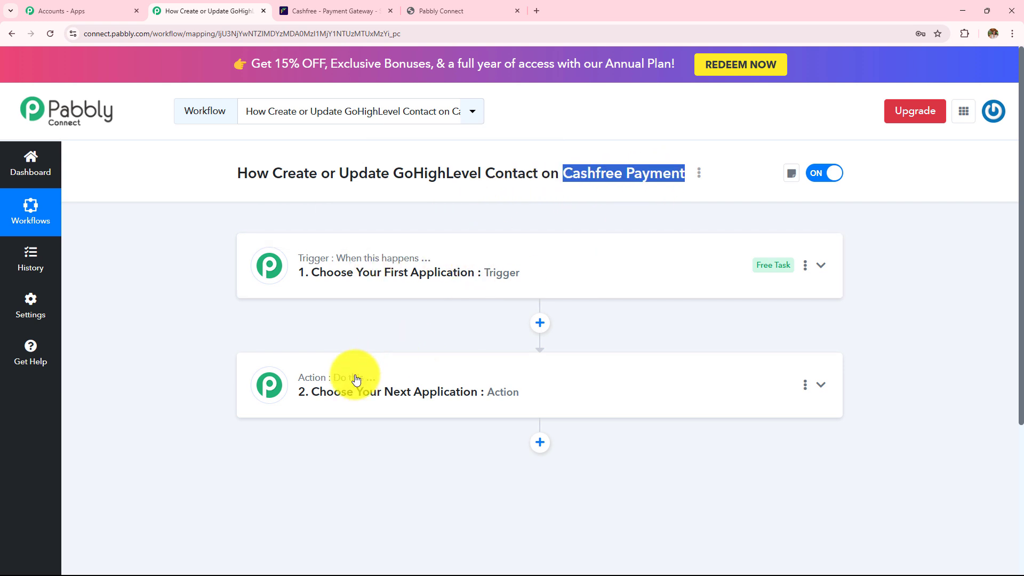
mouse_move(355, 381)
drag(271, 173, 541, 201)
Search 'Cash' and set the trigger to Cashfree with the Payment via Form event.
click(496, 255)
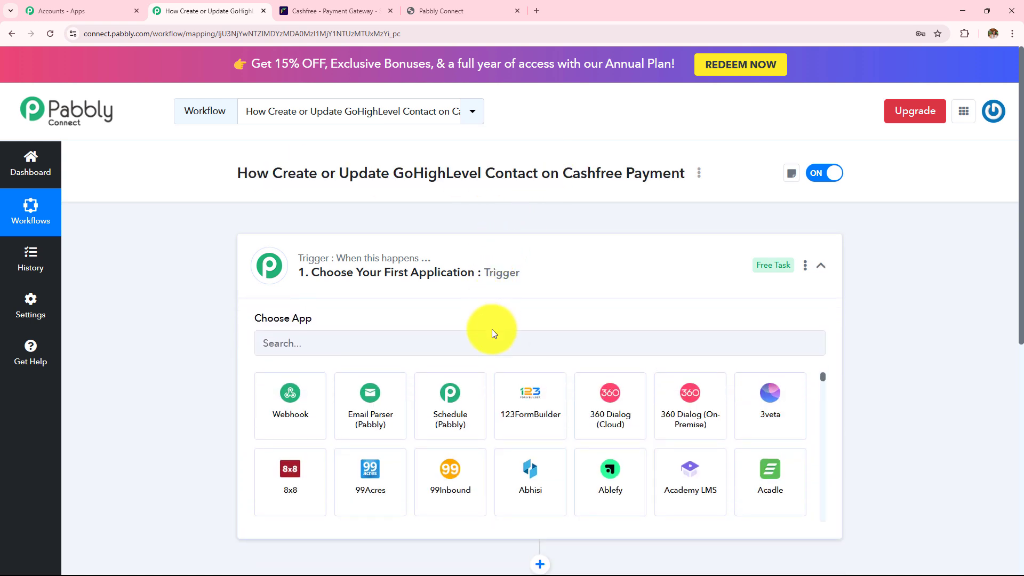
click(494, 342)
text(Cash)
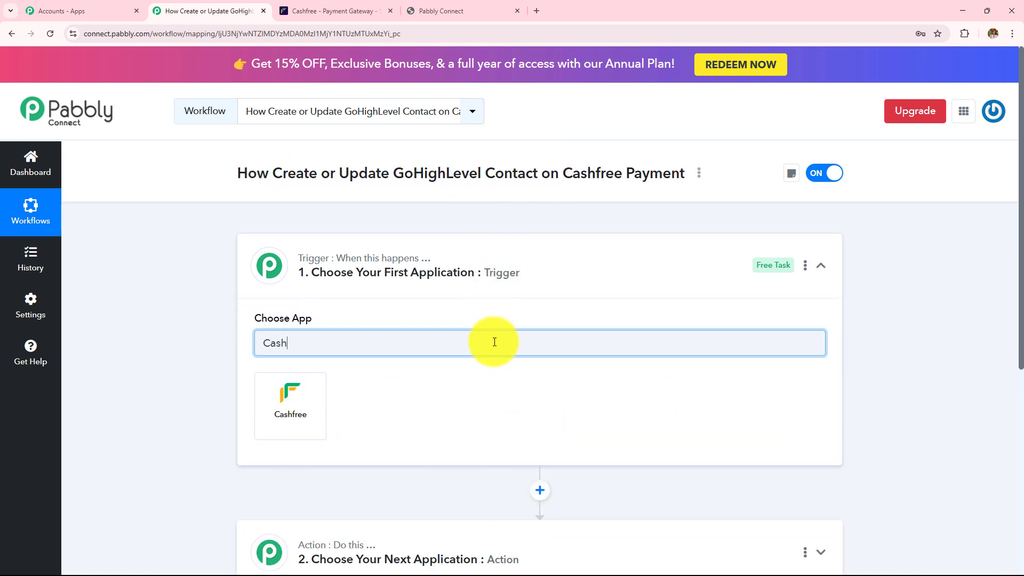
click(325, 406)
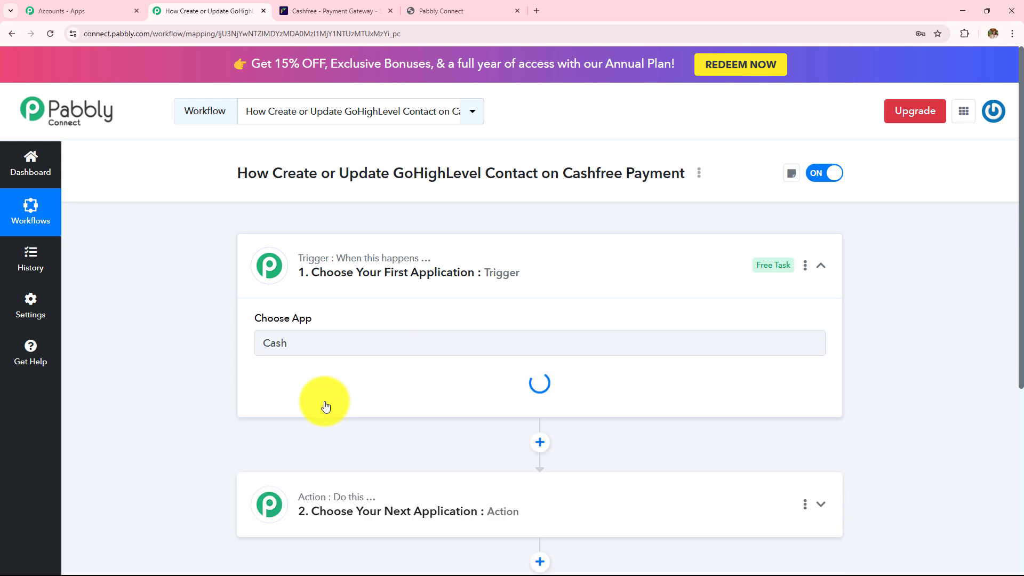
click(322, 399)
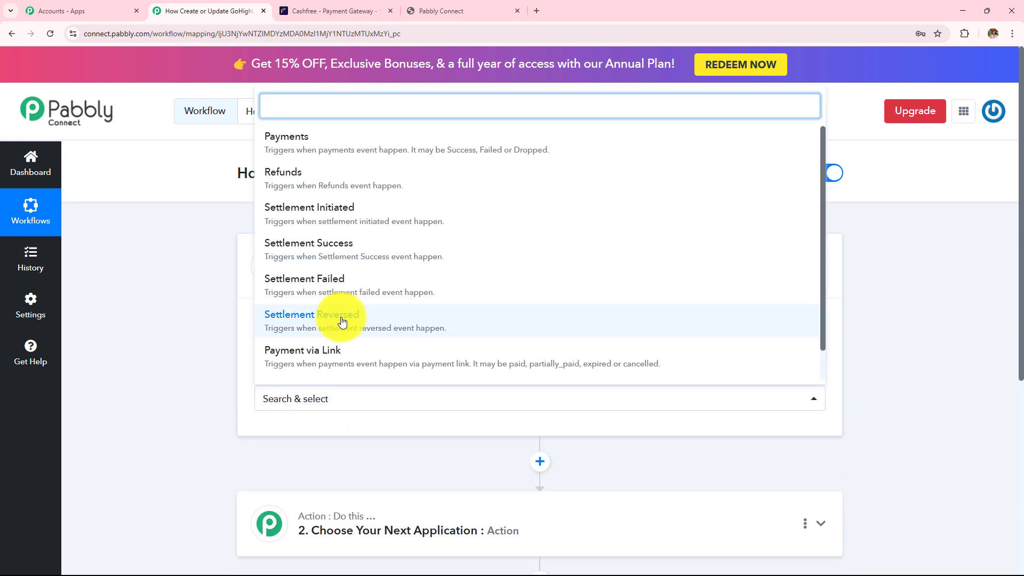
scroll(342, 321, down, 1)
click(344, 357)
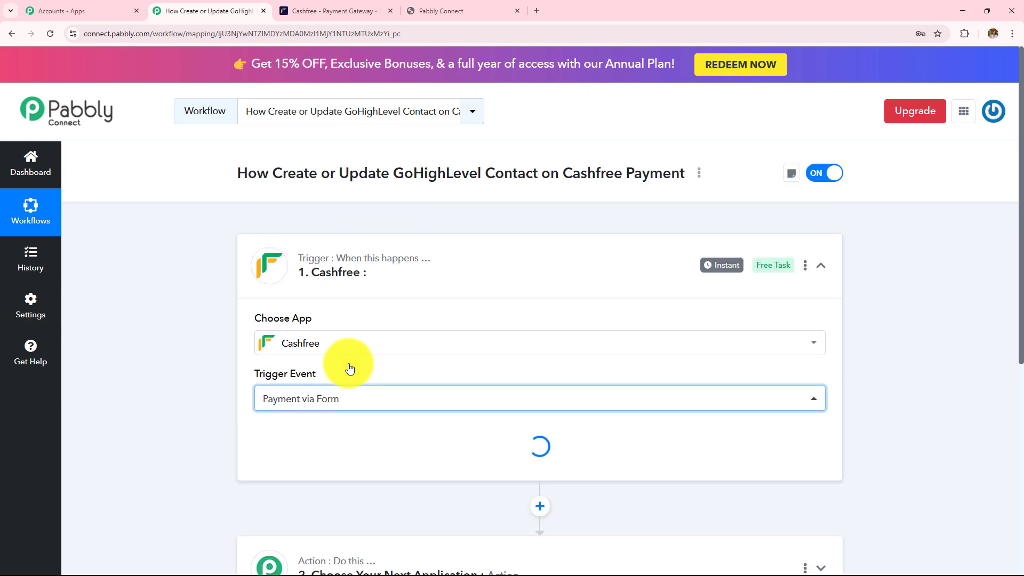
Review the webhook setup instructions, then move to the Cashfree Payment Gateway dashboard.
scroll(413, 302, down, 3)
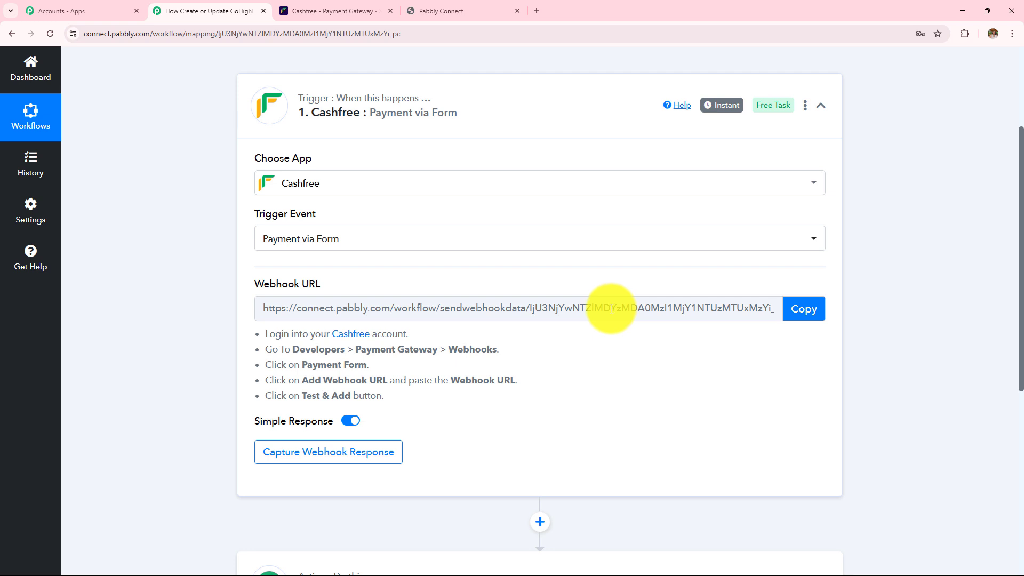
drag(247, 329, 380, 417)
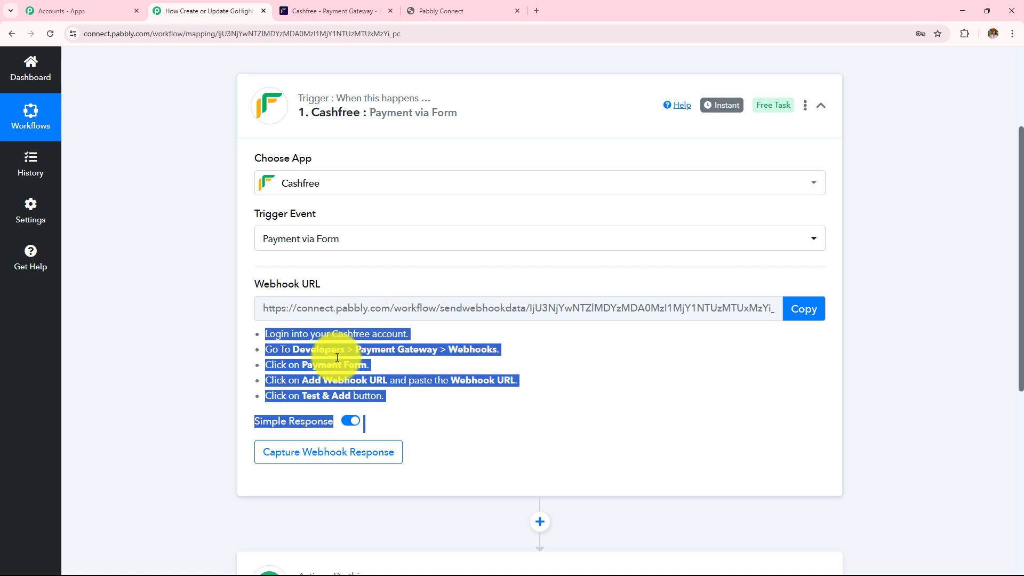
click(368, 11)
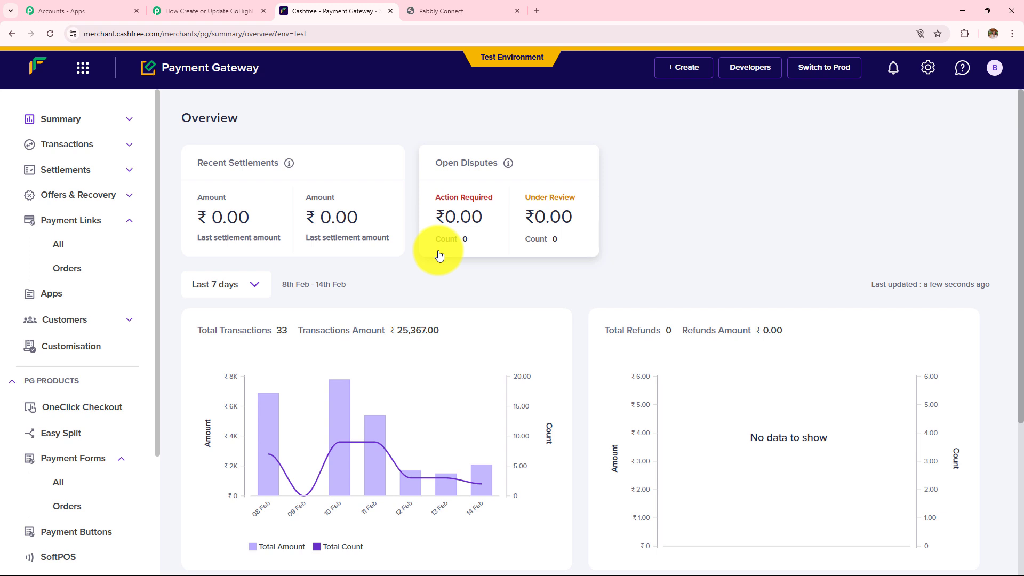
In the test environment, go to Developers > Webhooks > Payment Form and begin adding an endpoint.
drag(478, 58, 552, 60)
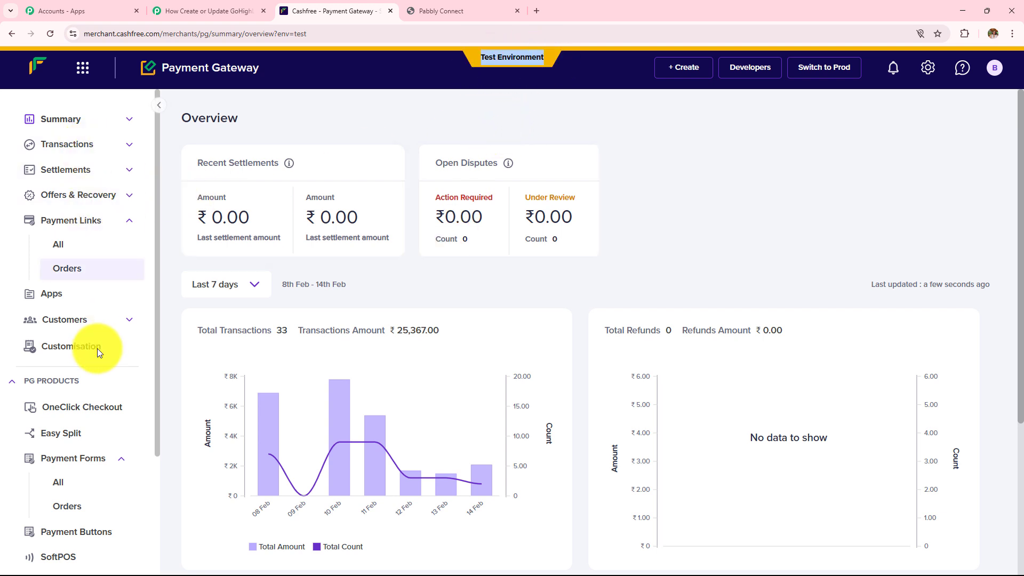
scroll(91, 410, down, 3)
click(99, 519)
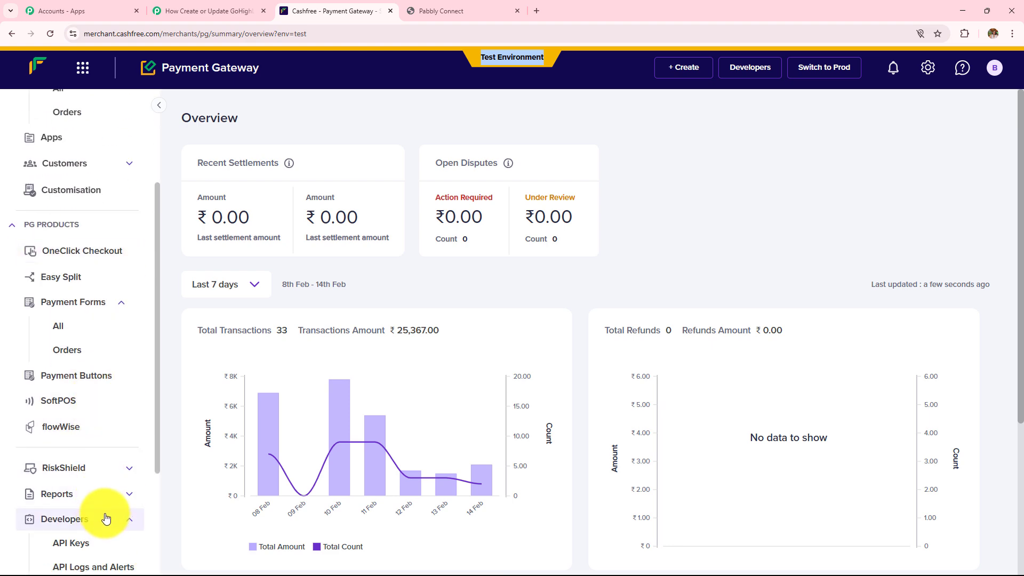
scroll(98, 401, down, 3)
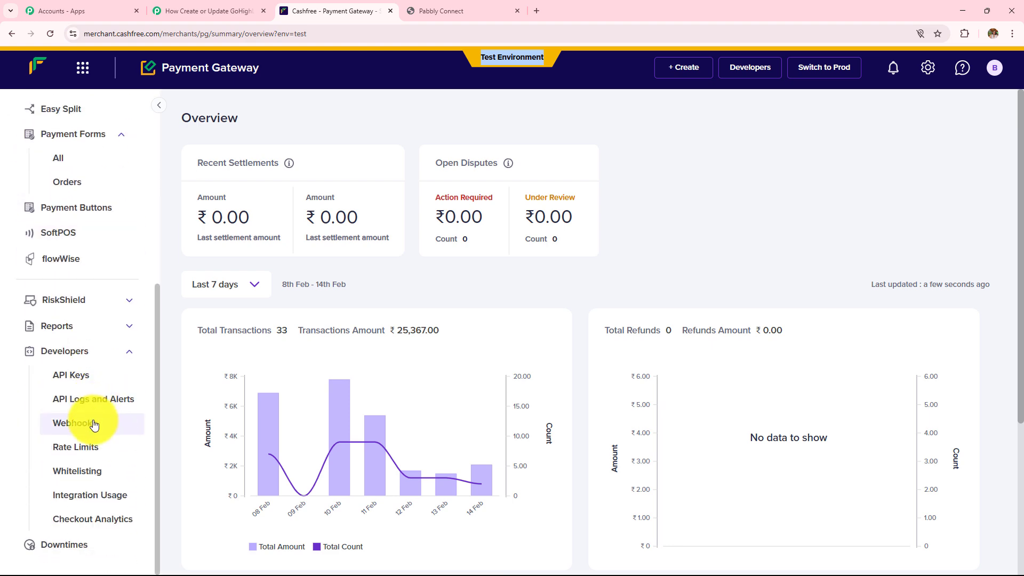
click(94, 422)
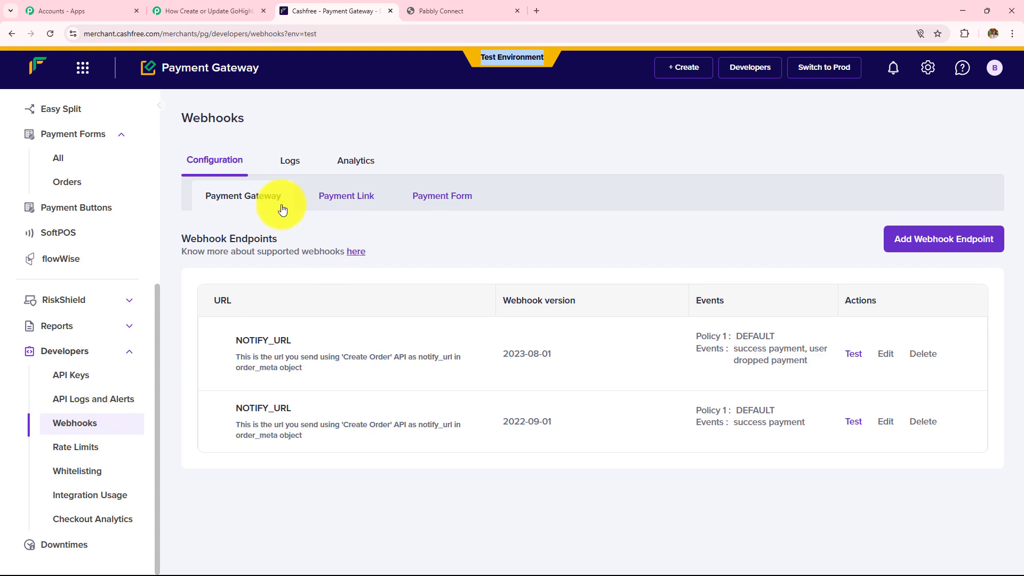
click(434, 199)
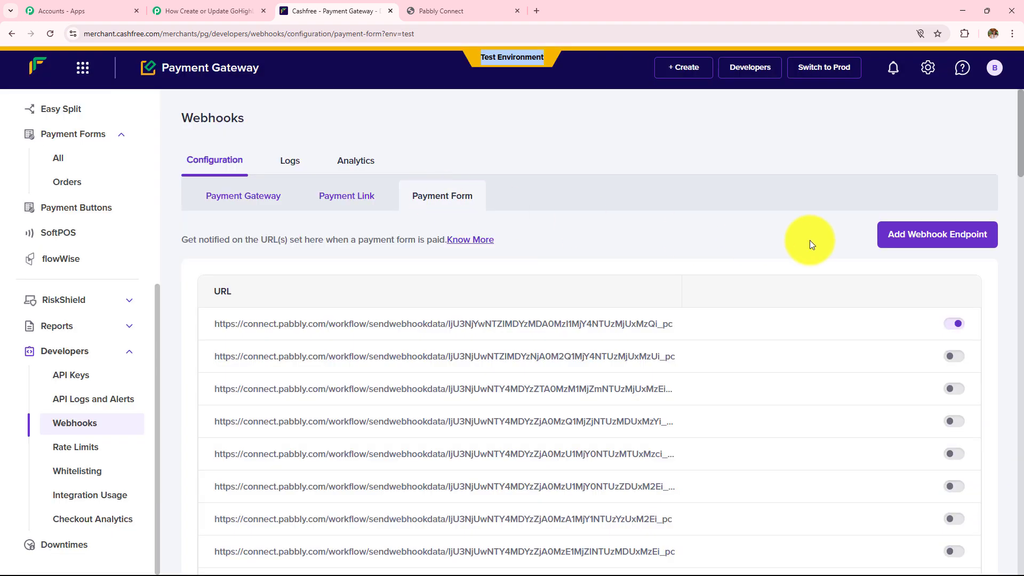
click(947, 245)
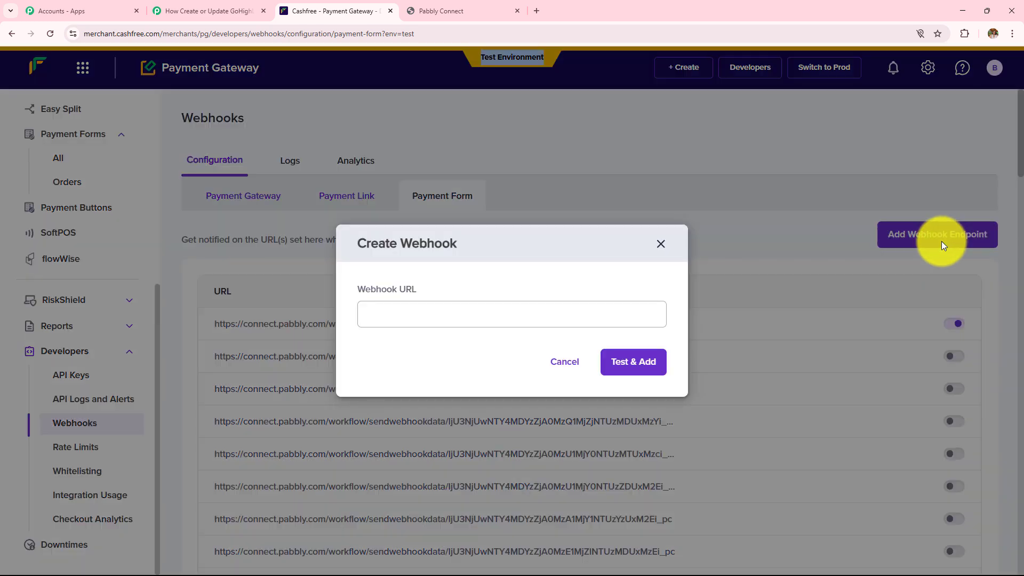
drag(358, 292, 446, 292)
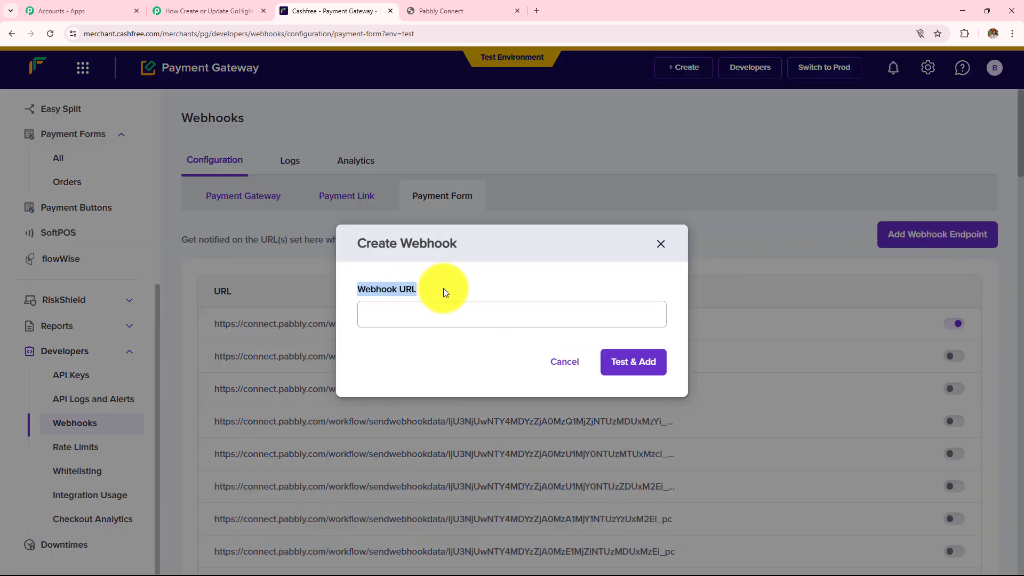
Paste the copied Pabbly webhook URL into Cashfree, test it, and add the endpoint.
click(208, 11)
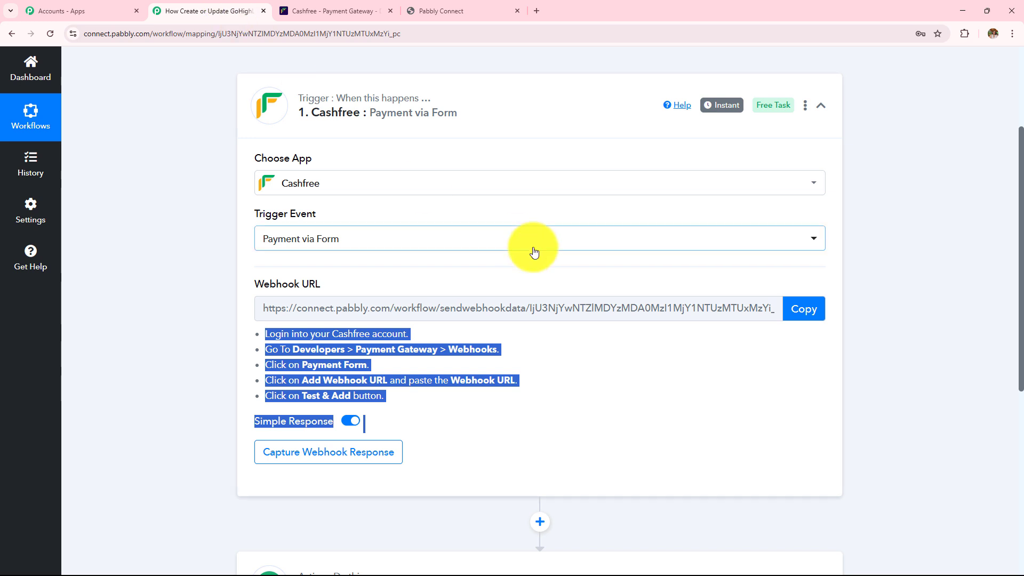
click(800, 309)
click(367, 19)
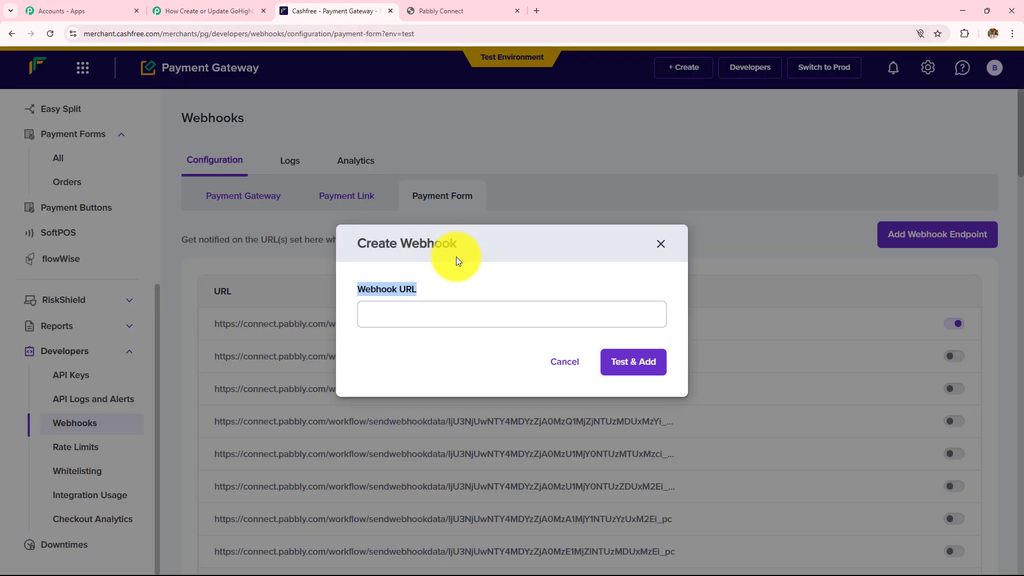
click(453, 305)
key(ctrl+v)
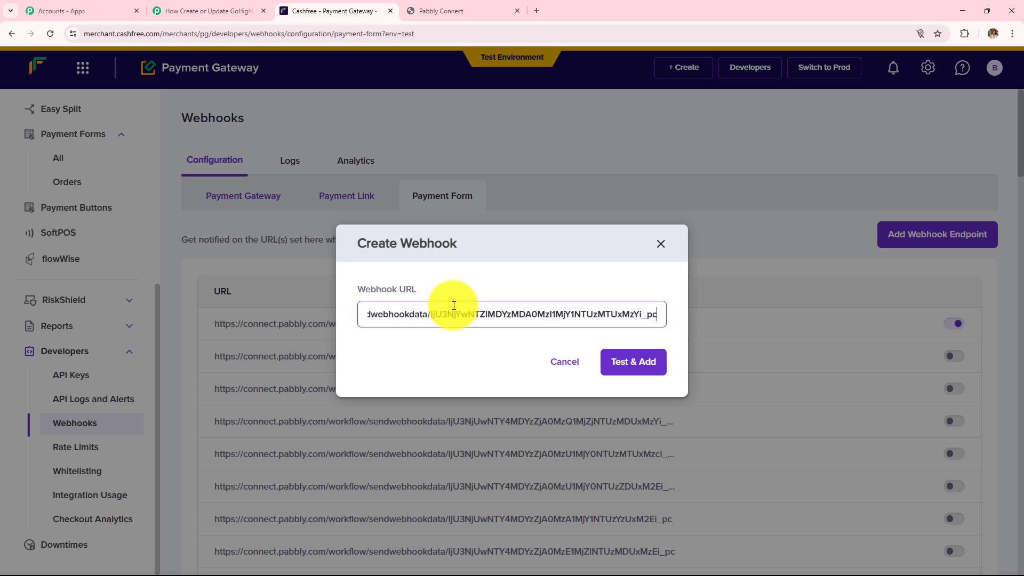
click(624, 362)
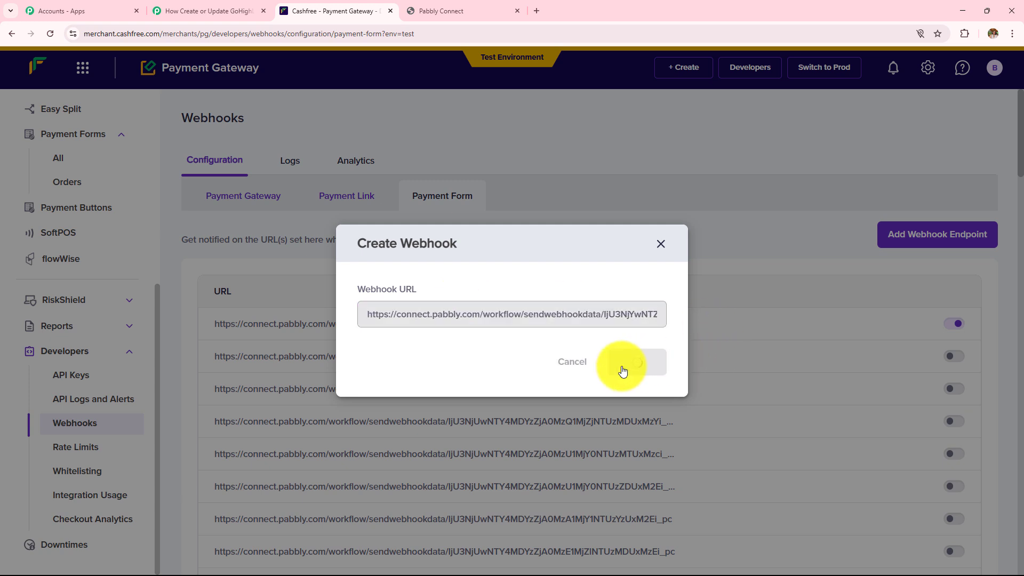
click(637, 450)
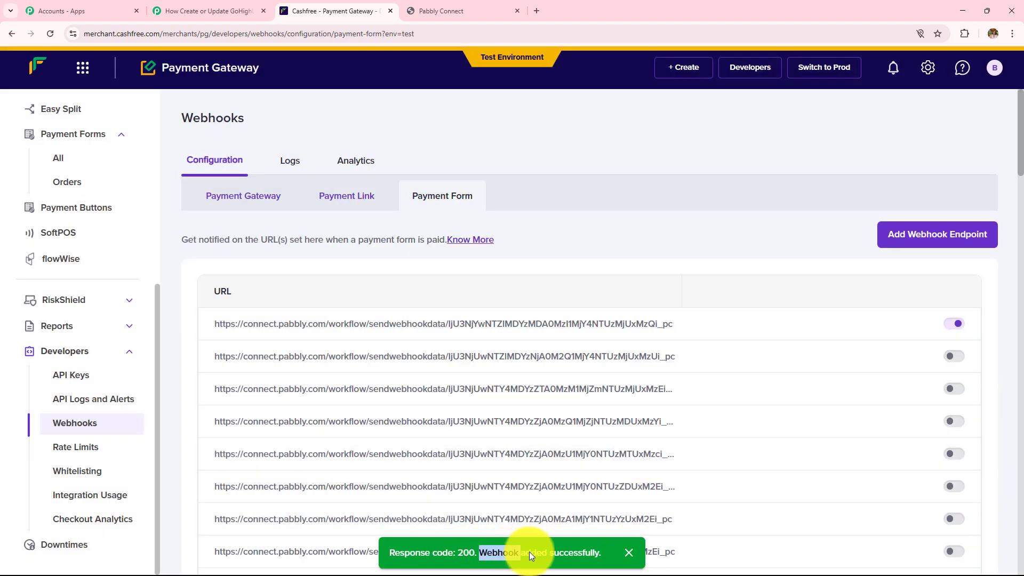
drag(600, 559, 601, 559)
Return to the Pabbly workflow and bring up the captured Response A.
click(206, 10)
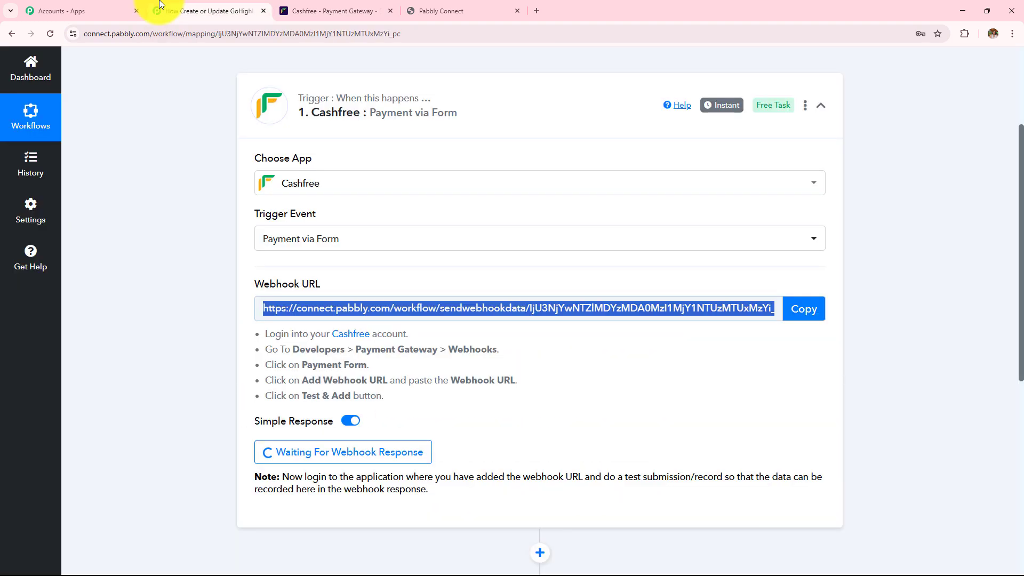
click(371, 6)
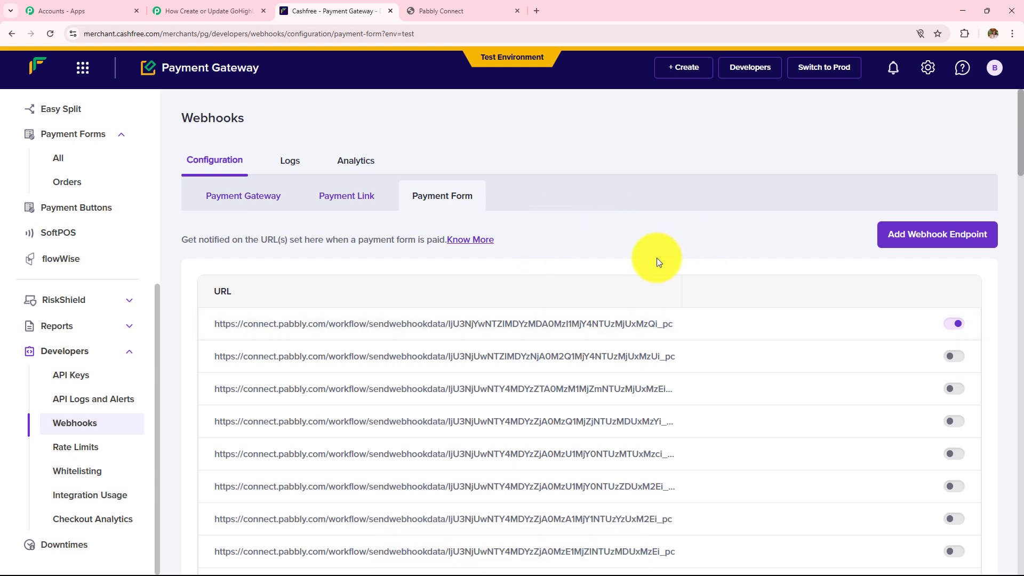
click(178, 7)
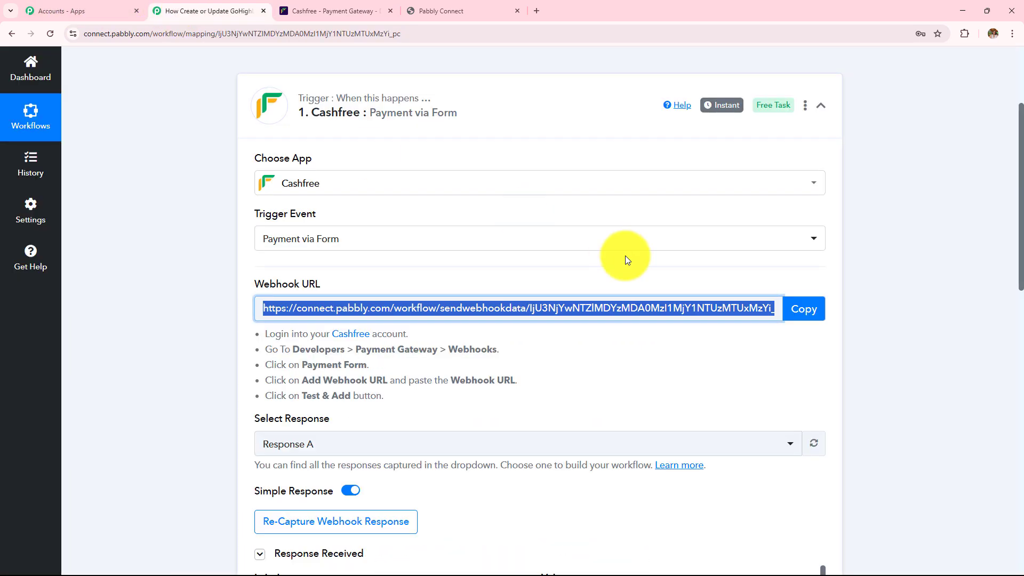
scroll(625, 260, down, 5)
click(292, 133)
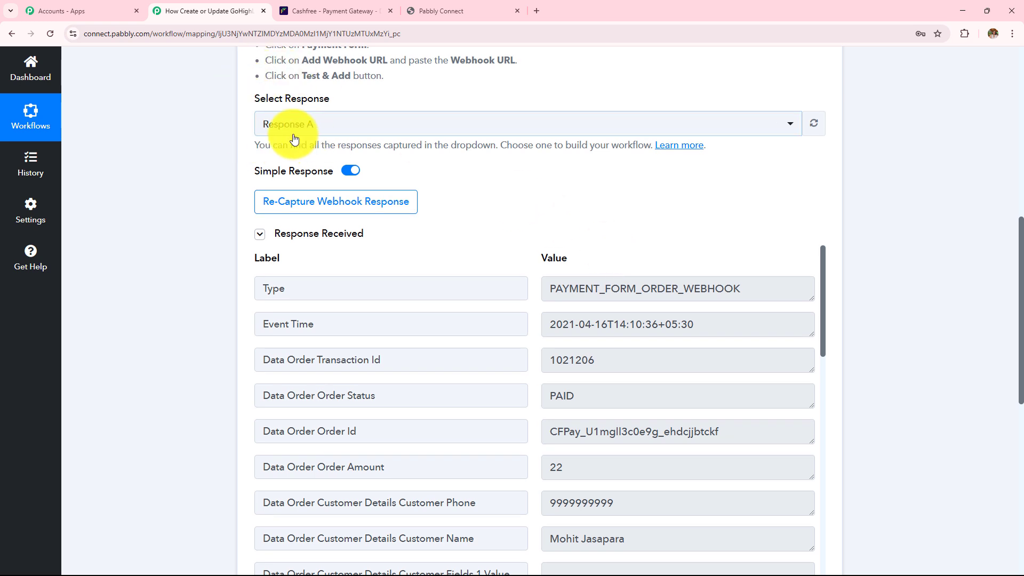
scroll(697, 206, down, 8)
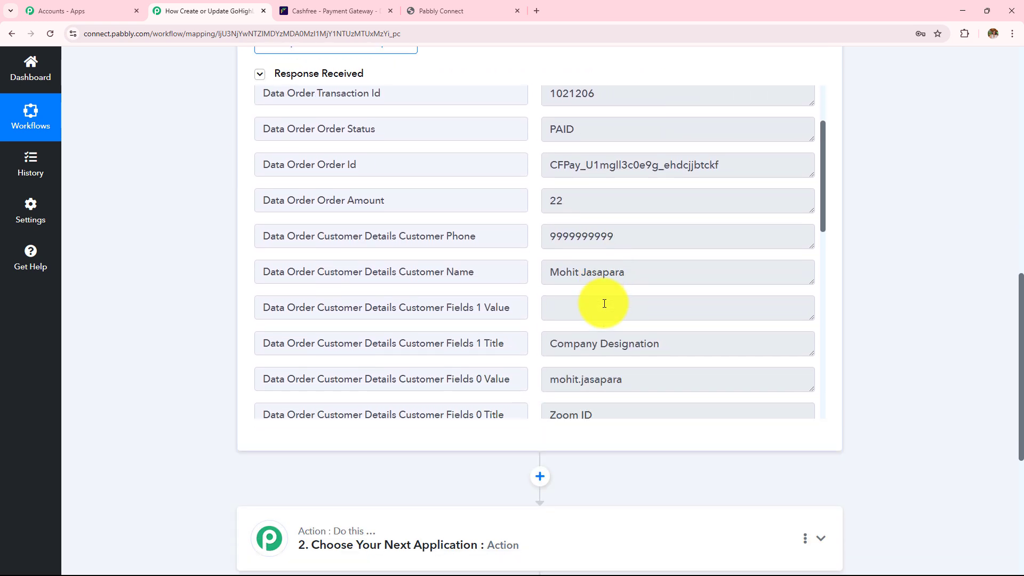
Inspect the captured customer phone, name and email fields in Response A.
click(612, 178)
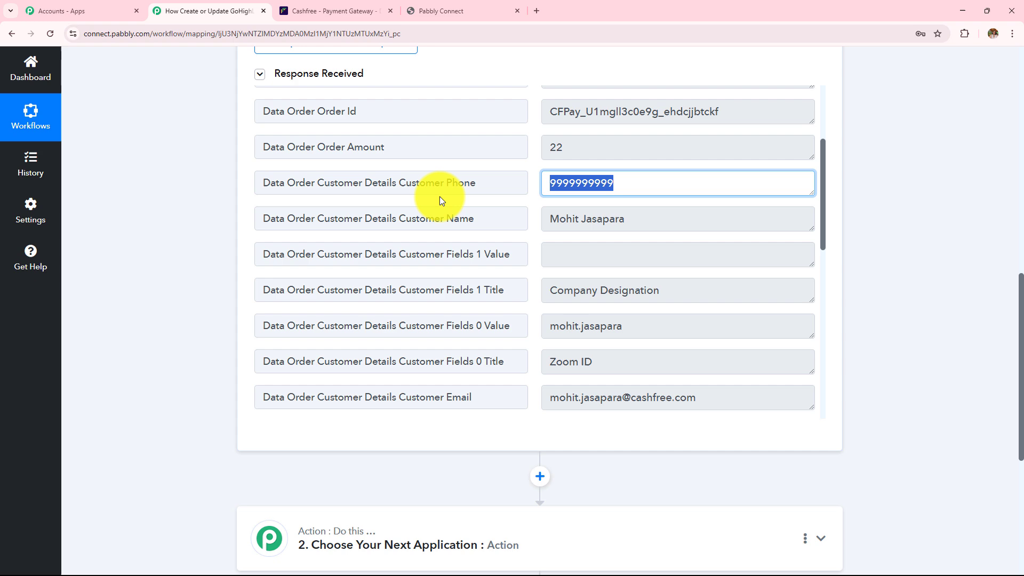
click(622, 220)
scroll(606, 274, down, 3)
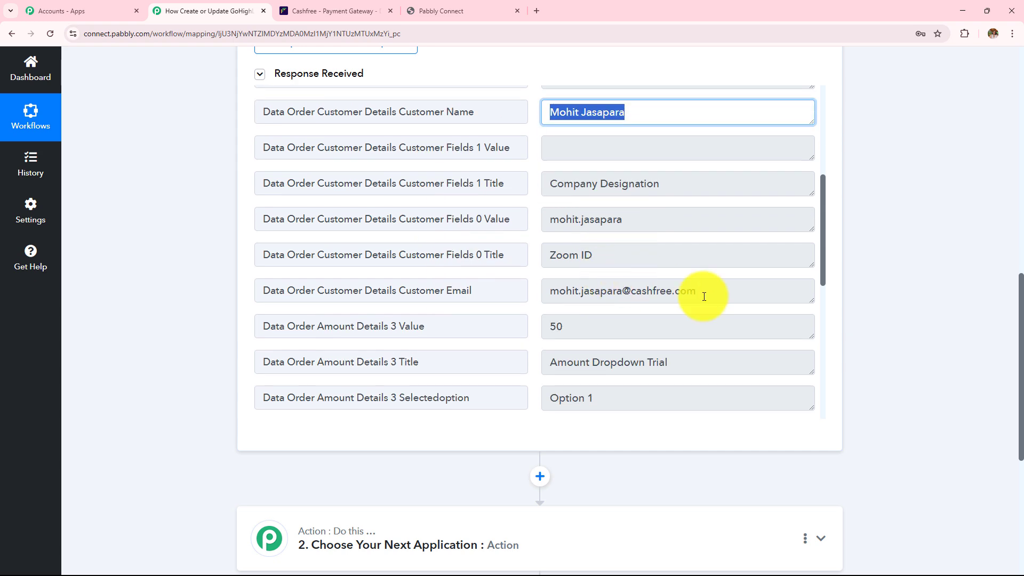
click(555, 288)
scroll(583, 284, down, 6)
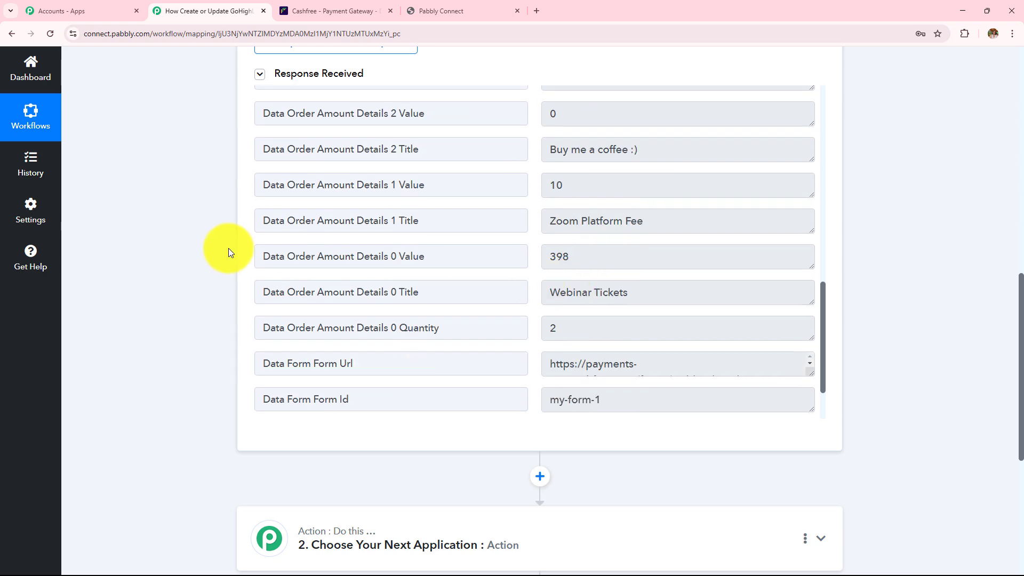
scroll(215, 245, up, 3)
scroll(215, 245, up, 2)
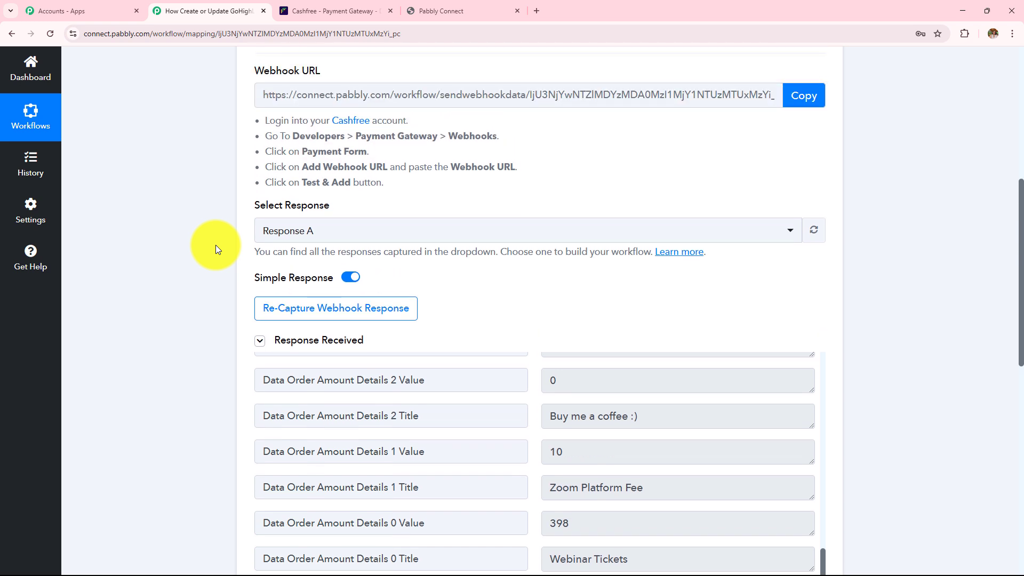
scroll(215, 245, up, 2)
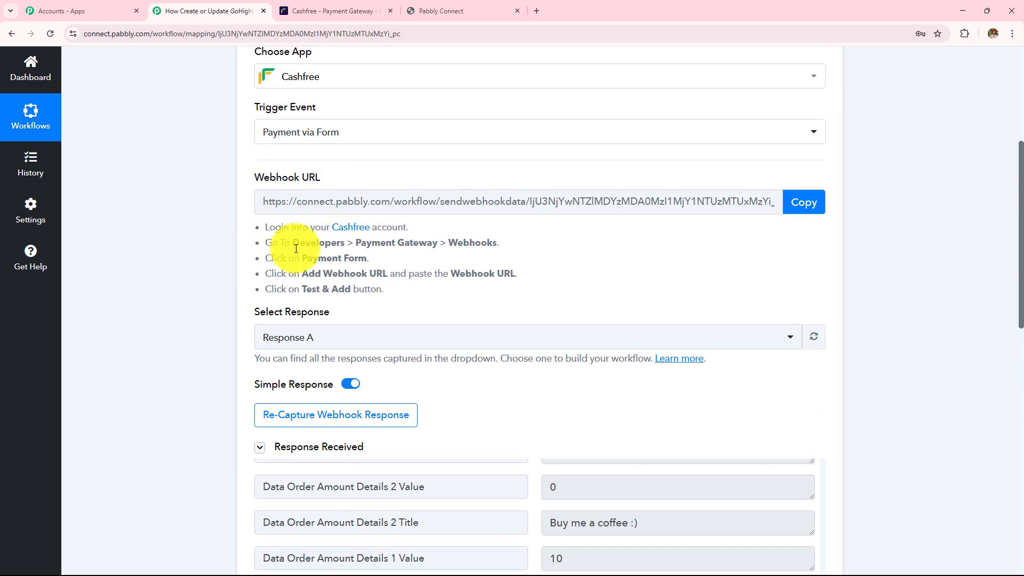
scroll(603, 265, down, 2)
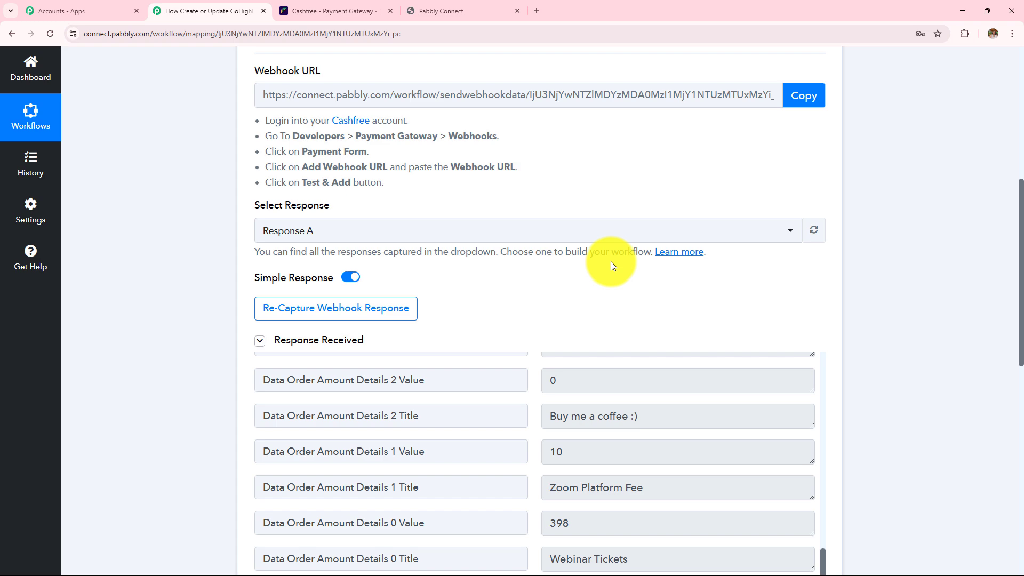
Re-capture the Cashfree trigger's webhook response, confirming with Yes.
click(341, 314)
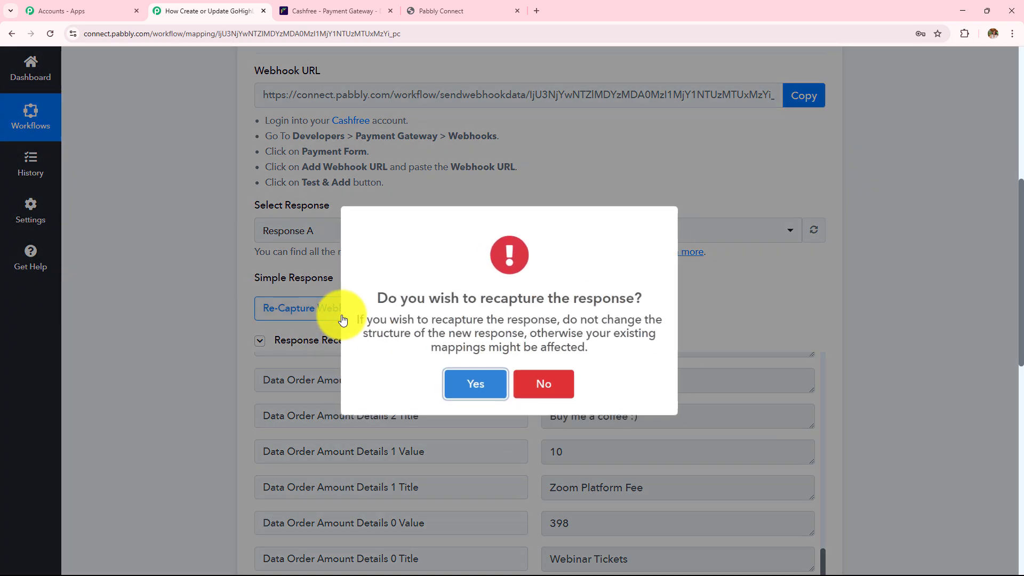
drag(370, 300, 715, 308)
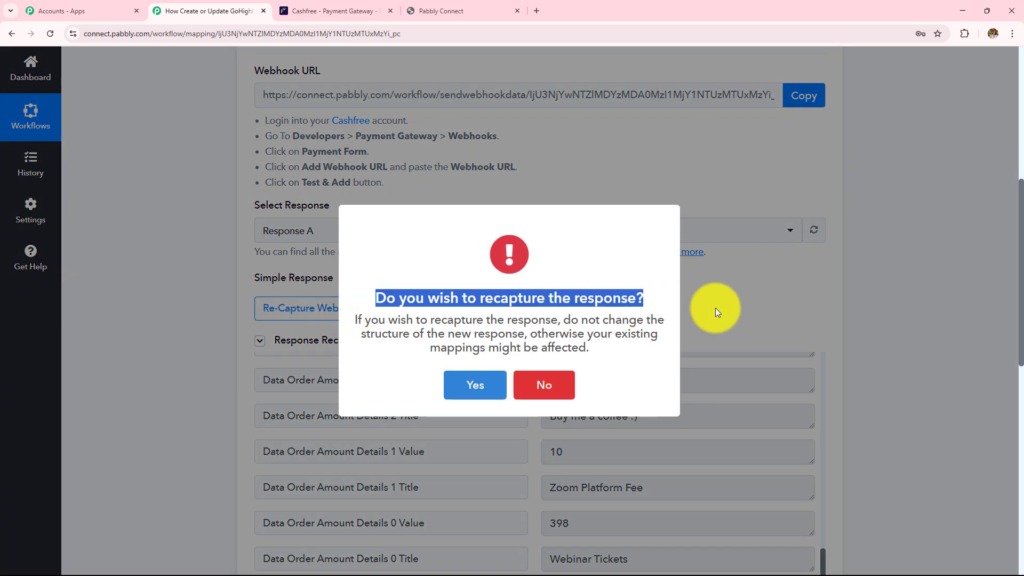
click(467, 391)
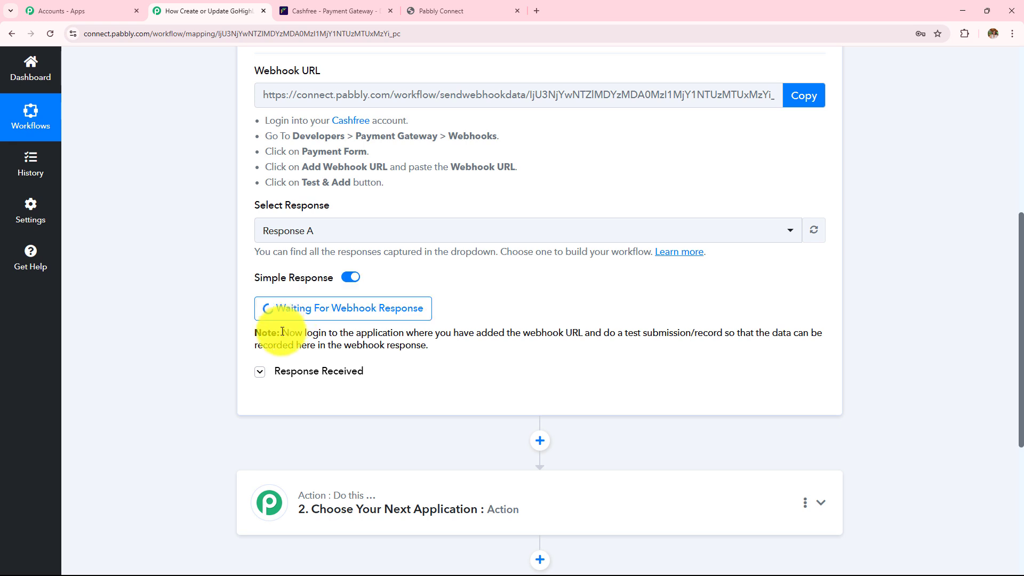
drag(282, 333, 483, 351)
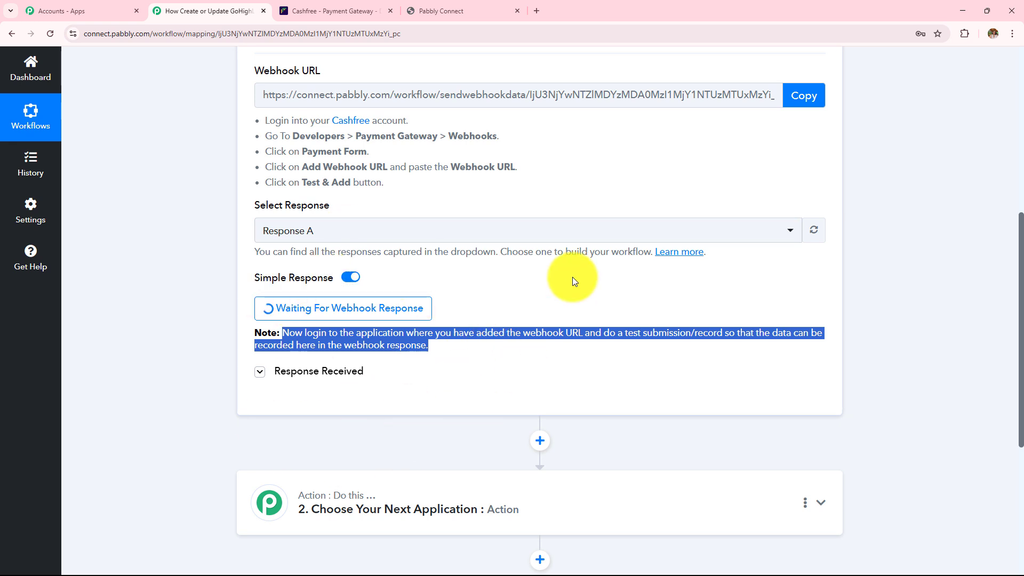
Check the Cashfree webhooks page, then scroll back to the top of the Pabbly workflow.
click(299, 10)
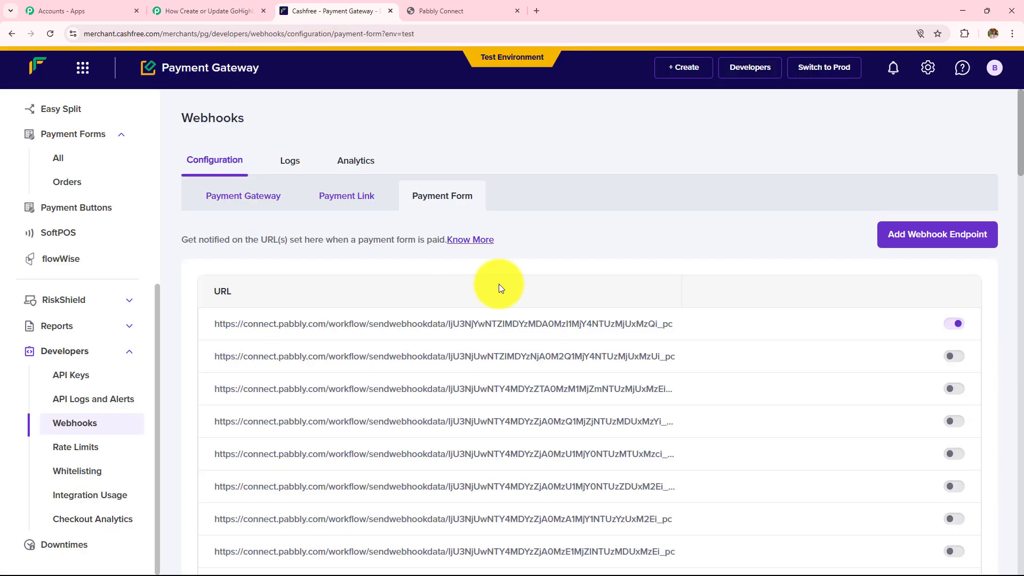
click(201, 9)
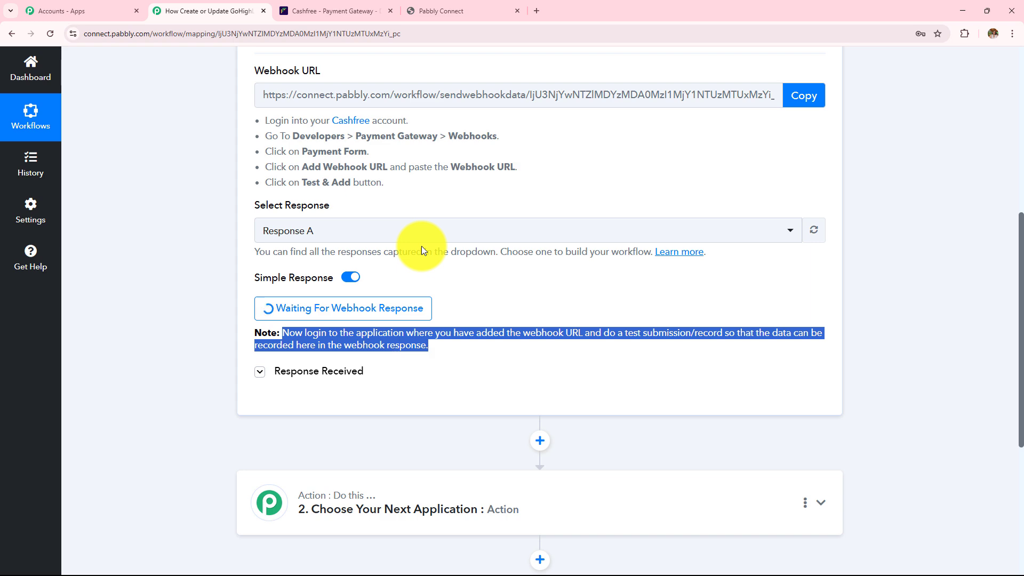
click(304, 9)
click(209, 7)
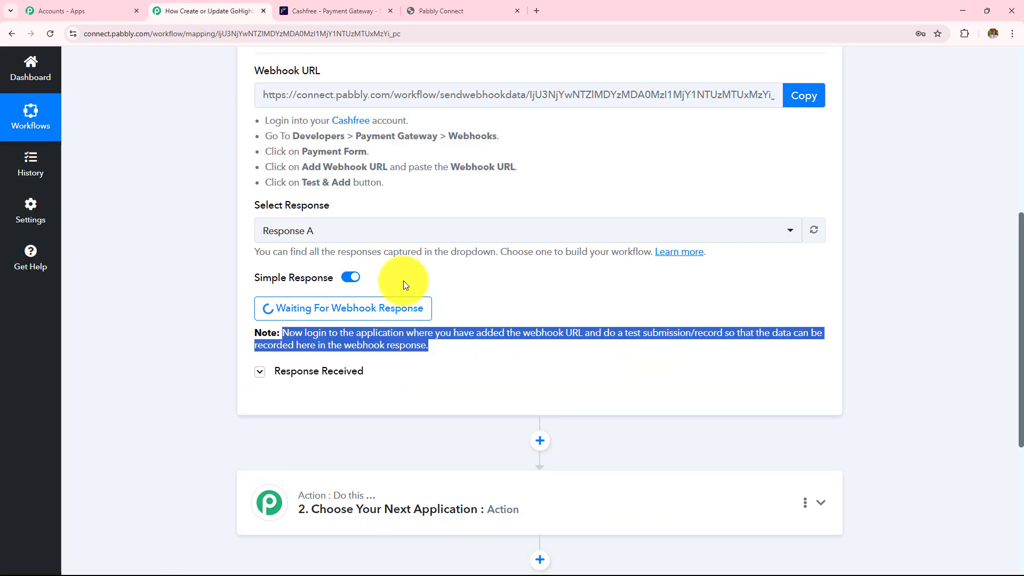
scroll(403, 280, up, 4)
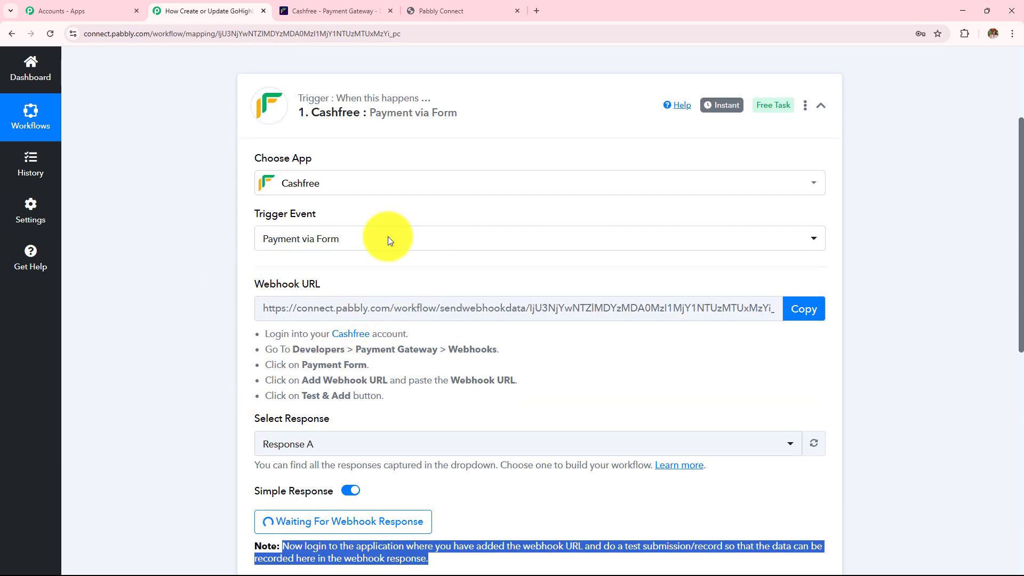
scroll(348, 377, up, 3)
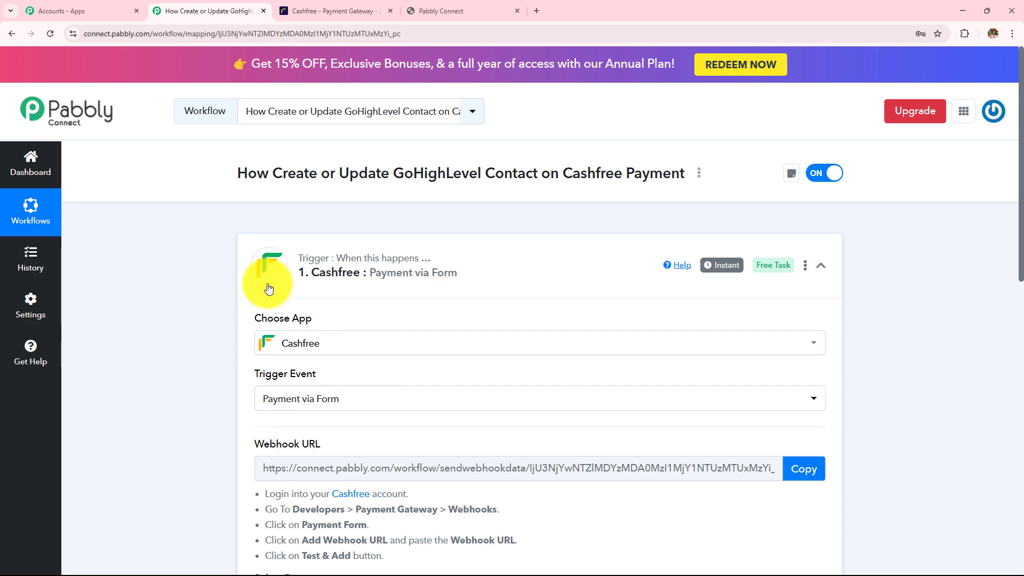
Copy the Cashfree webinar registration payment form link (form 6307149) and open a blank browser tab.
scroll(146, 350, down, 3)
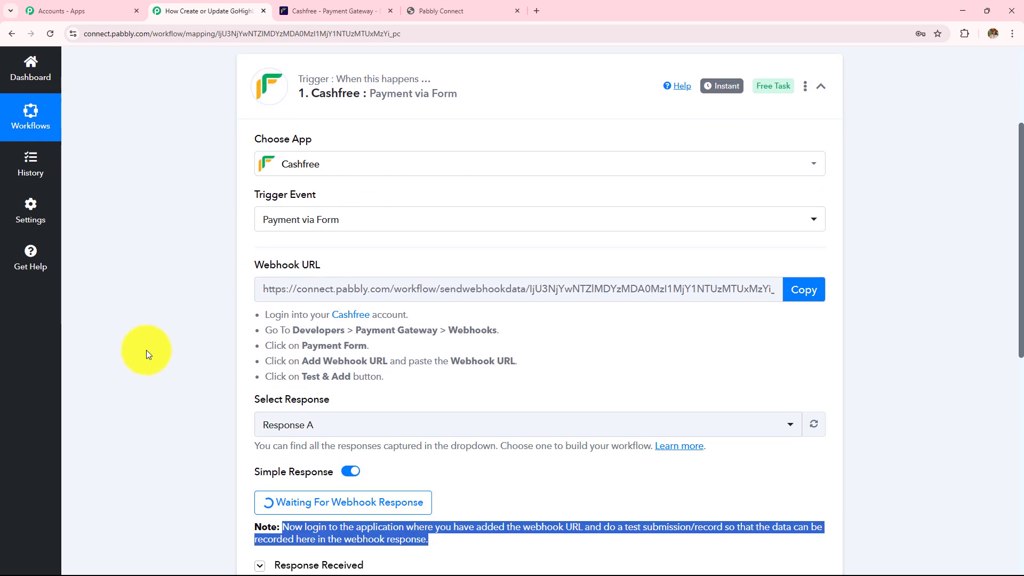
scroll(146, 350, down, 2)
click(331, 10)
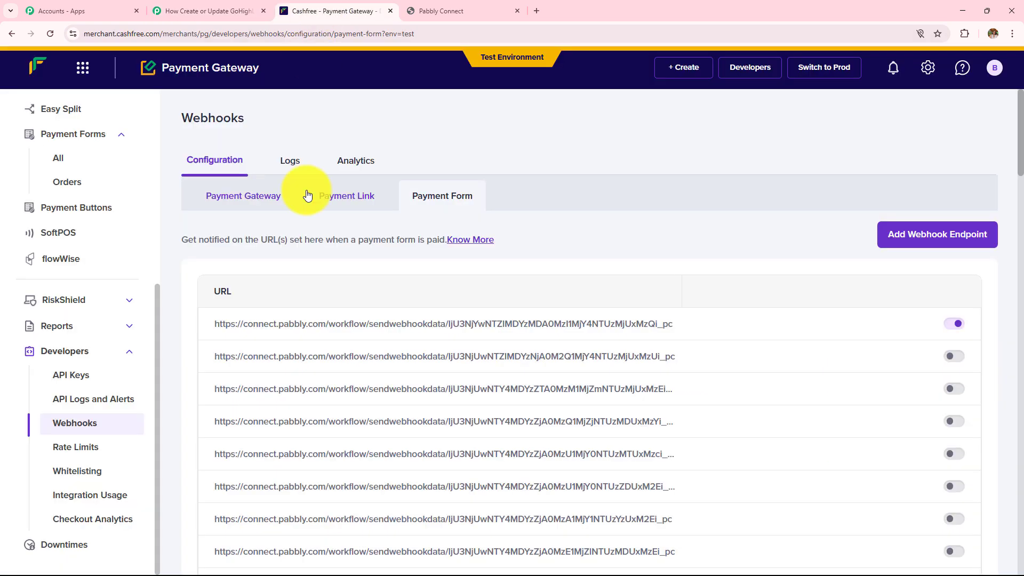
scroll(38, 299, up, 4)
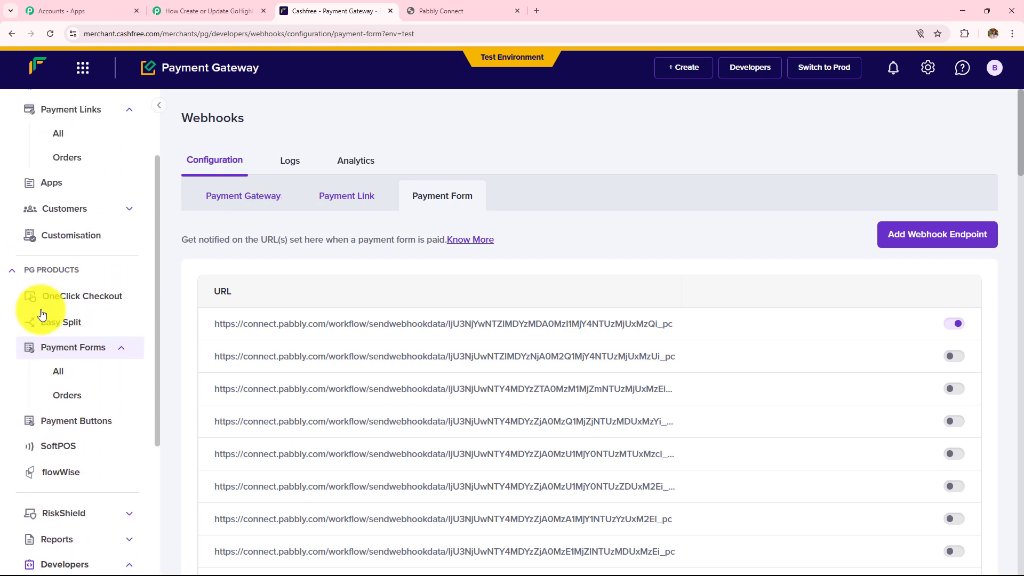
click(53, 376)
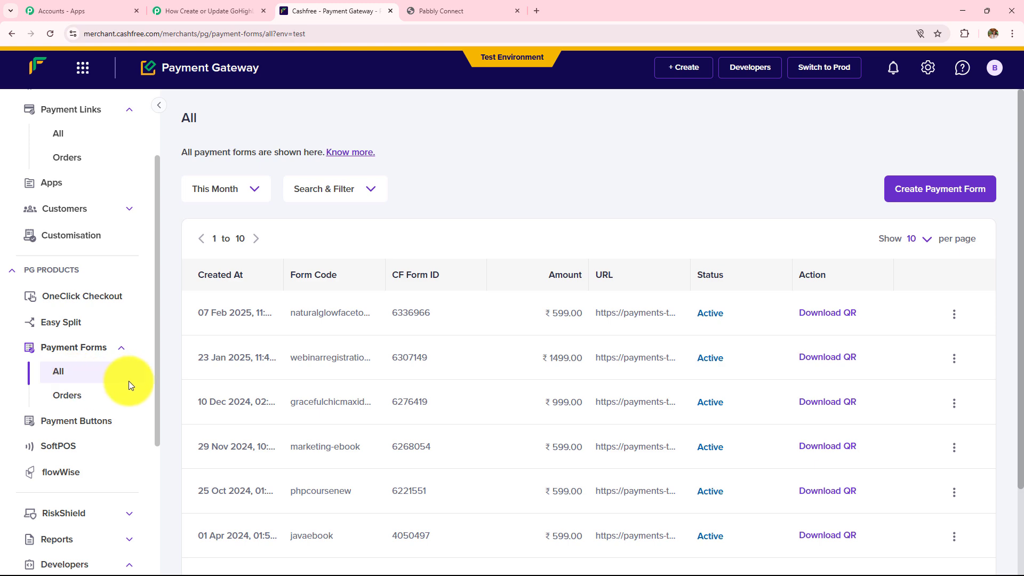
click(312, 363)
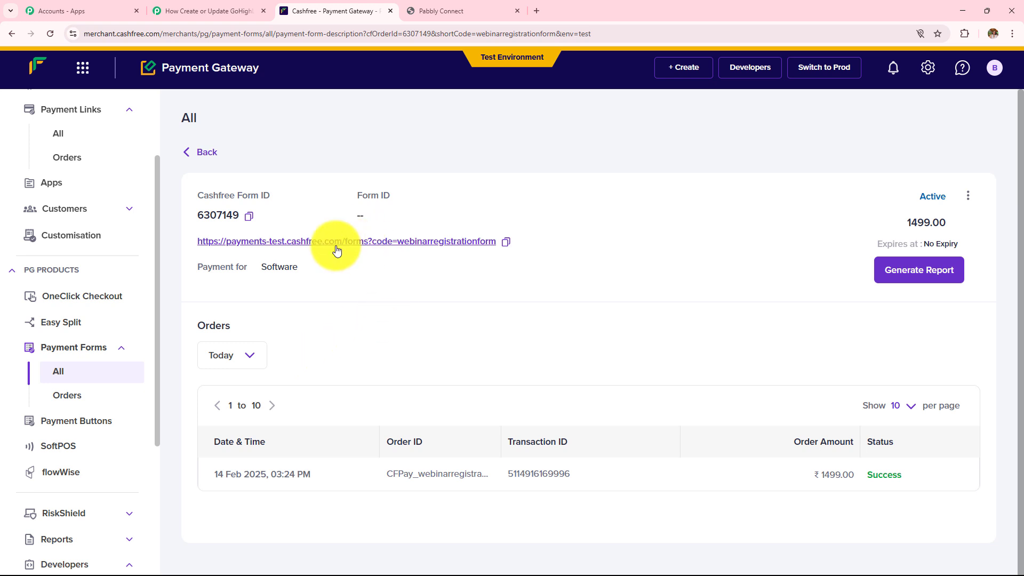
click(505, 241)
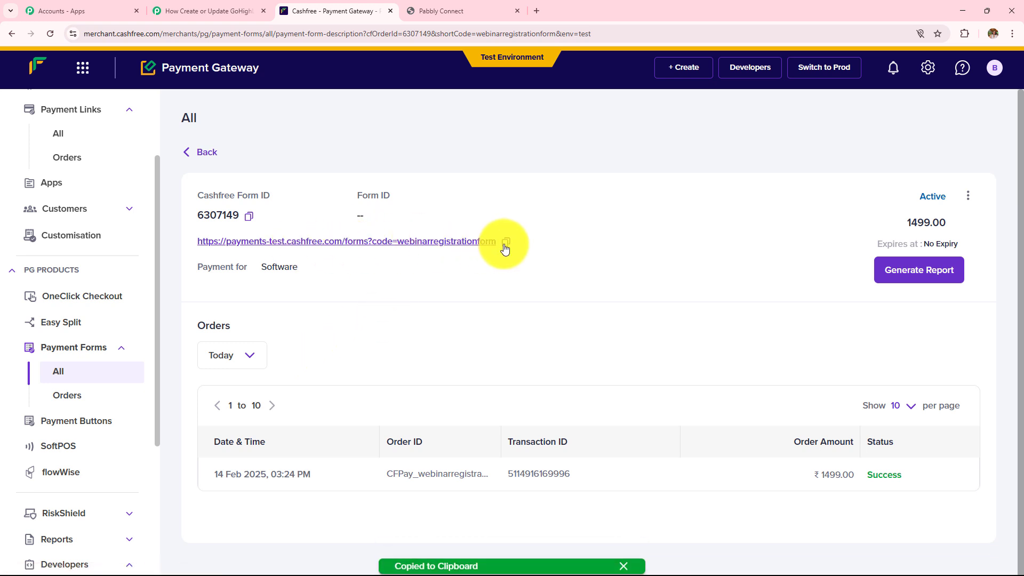
click(537, 10)
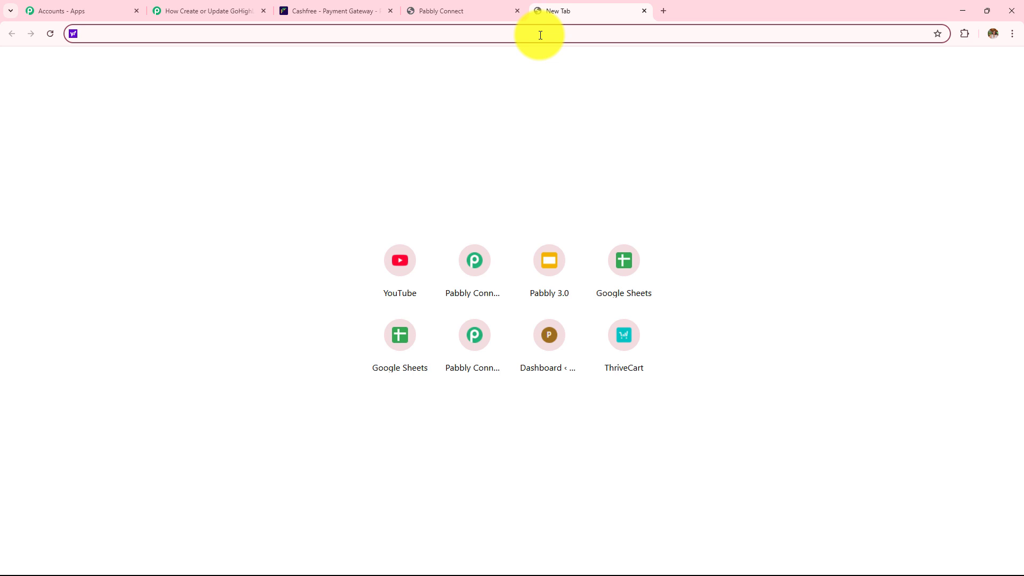
Load the webinar registration form from the copied link and autofill the contact details, city Bhopal.
key(ctrl+v)
key(Return)
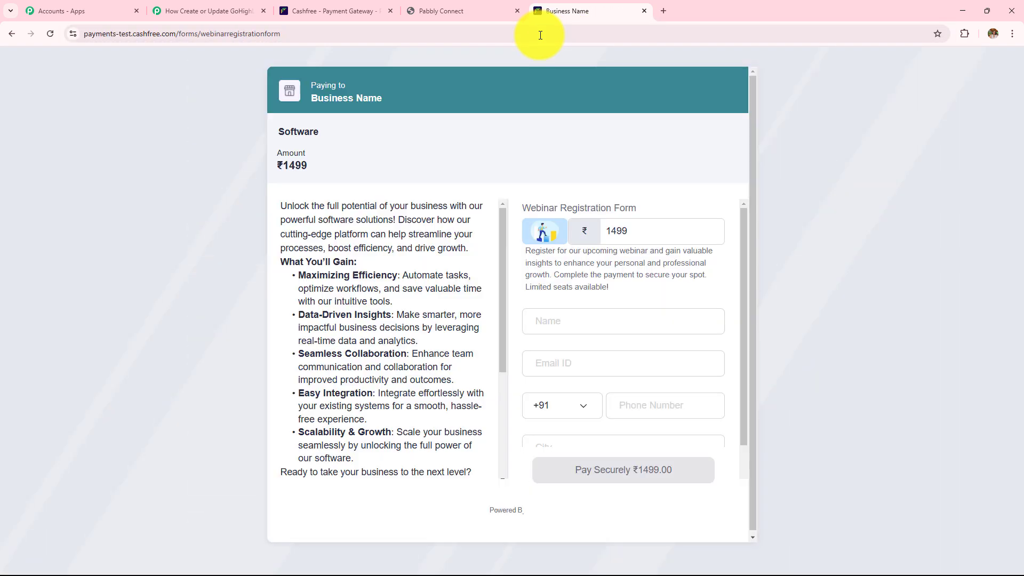
scroll(555, 274, down, 2)
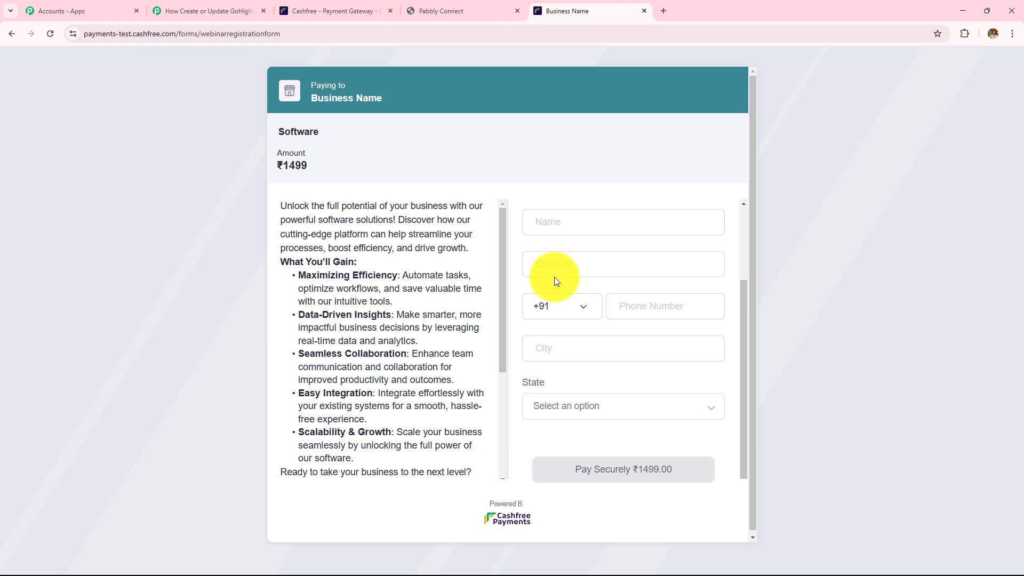
click(574, 223)
click(541, 262)
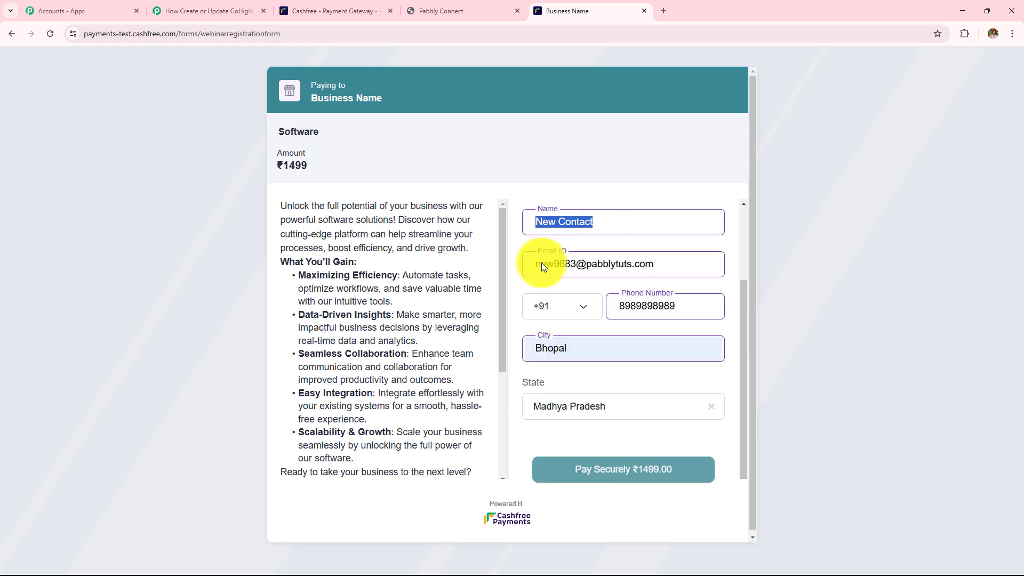
drag(661, 266, 478, 270)
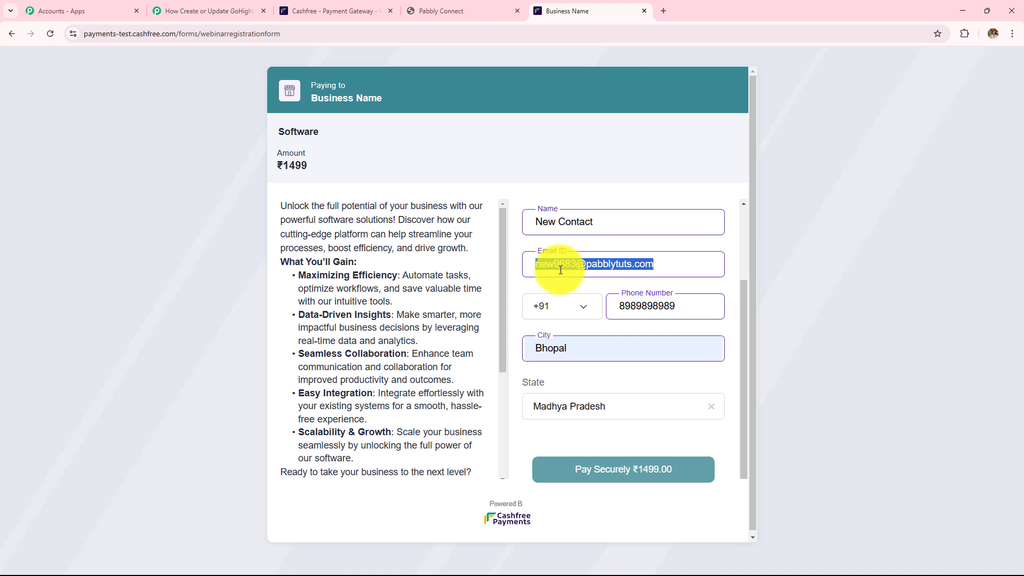
double_click(673, 309)
double_click(604, 354)
click(667, 383)
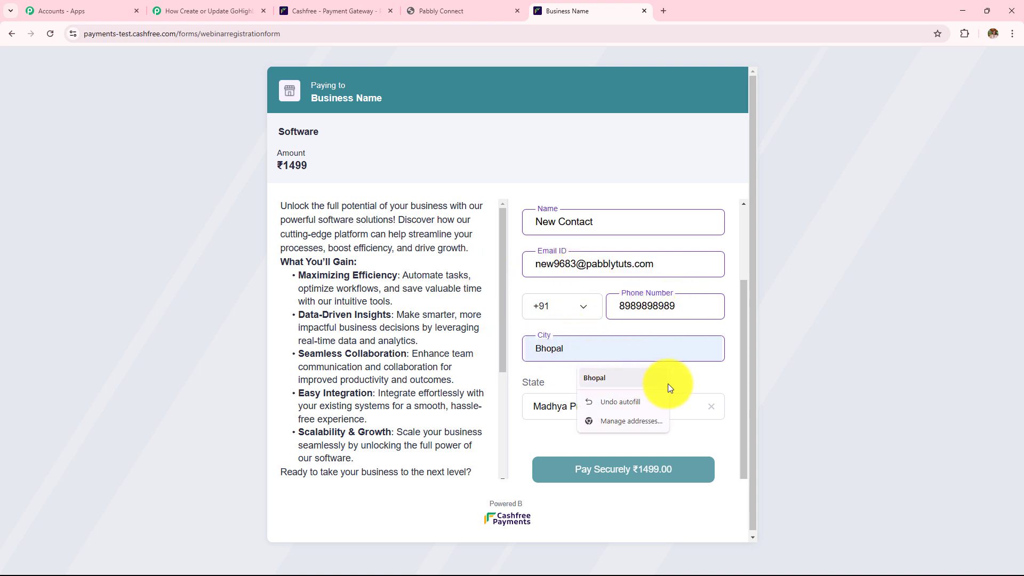
Submit the form and pay ₹1499 with the test card until Payment Successful shows.
click(624, 462)
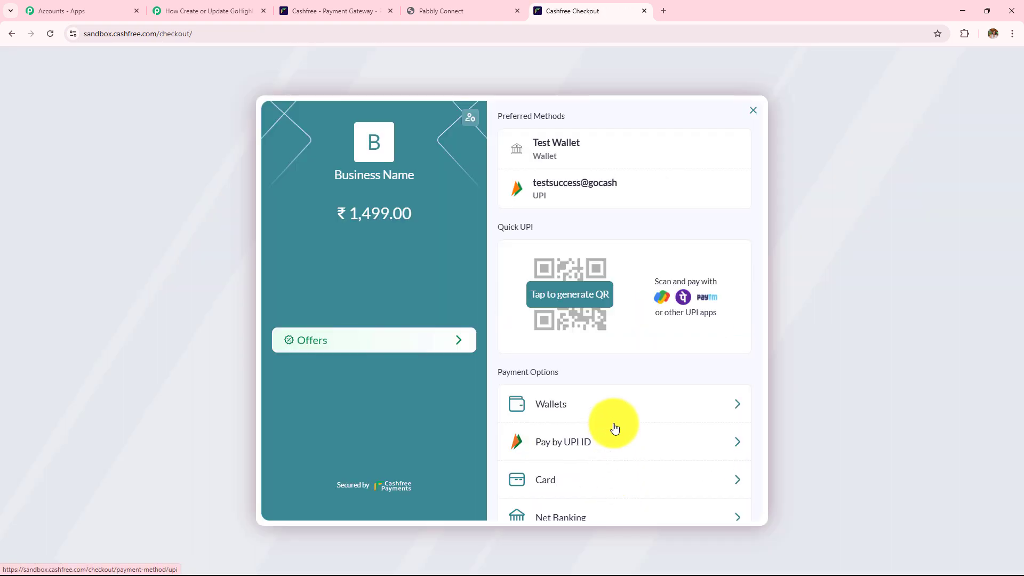
click(590, 376)
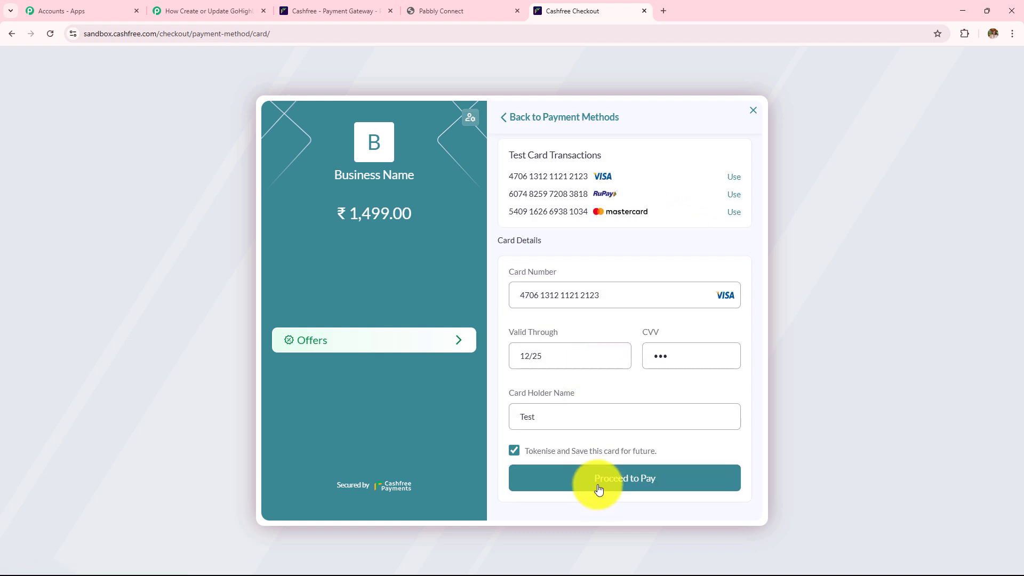
click(598, 488)
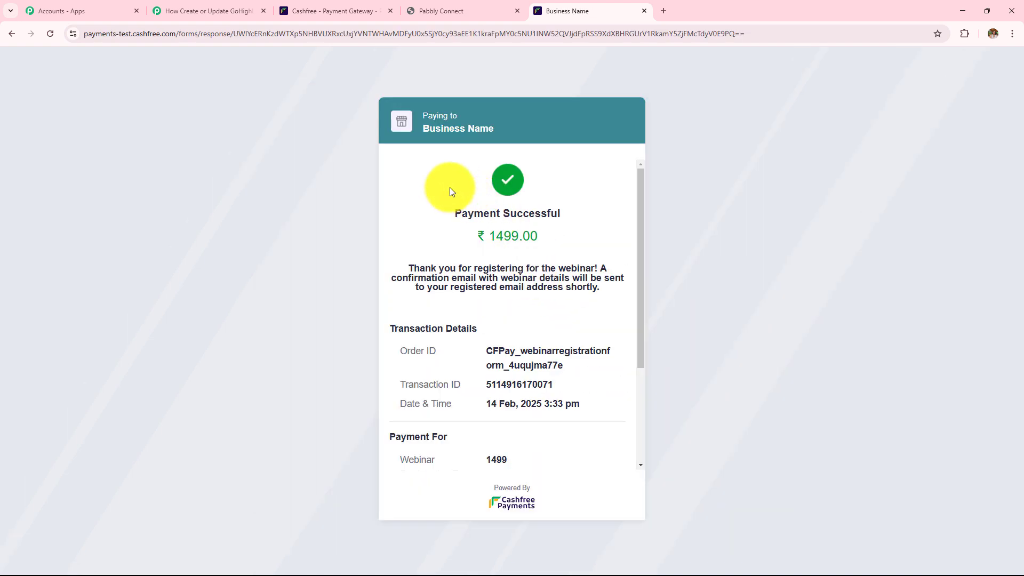
drag(461, 213, 561, 434)
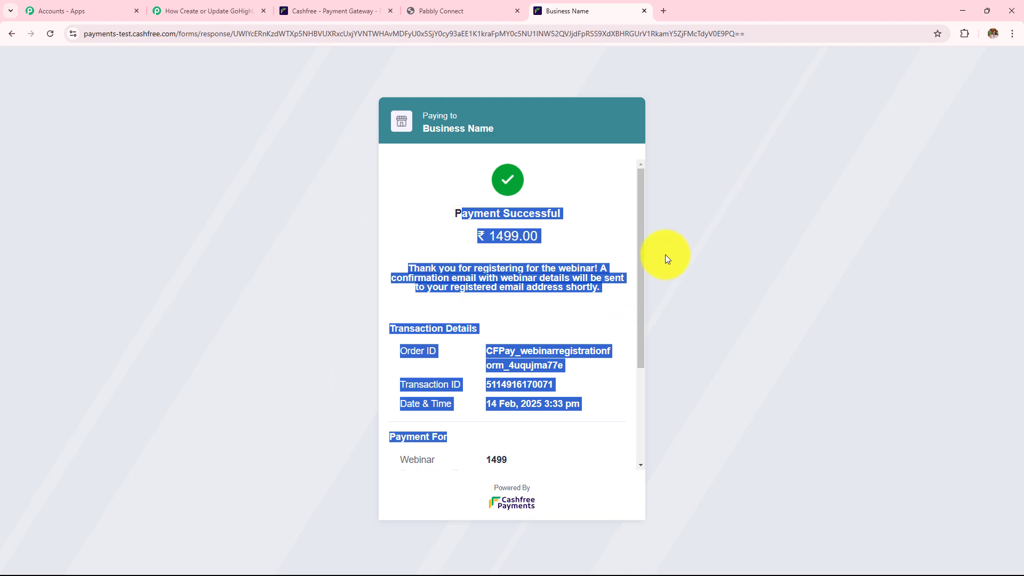
Back in Pabbly, check the Cashfree trigger's captured Response B and its 1499 order amount.
click(208, 11)
scroll(553, 292, down, 4)
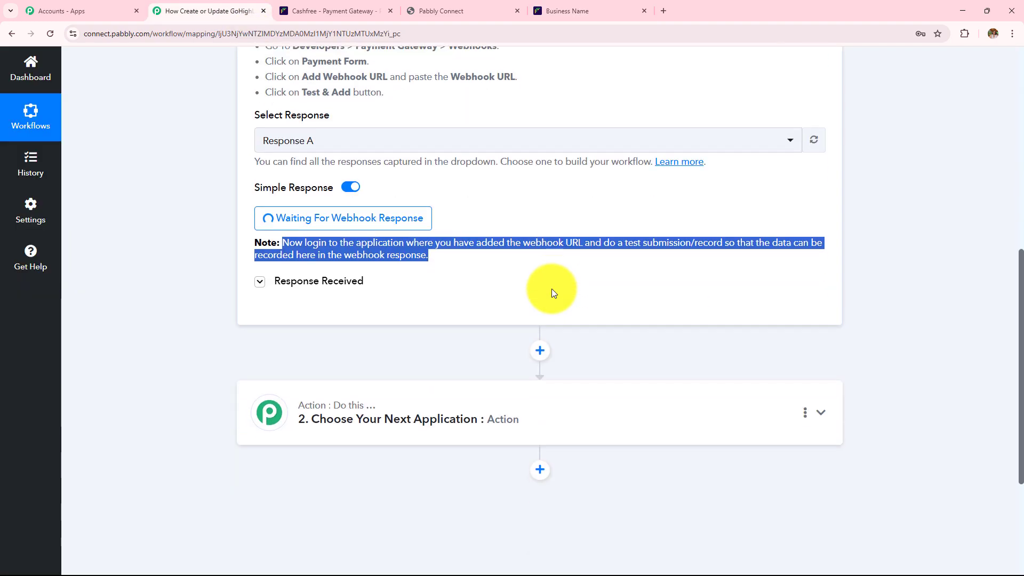
scroll(552, 289, down, 5)
scroll(552, 289, up, 8)
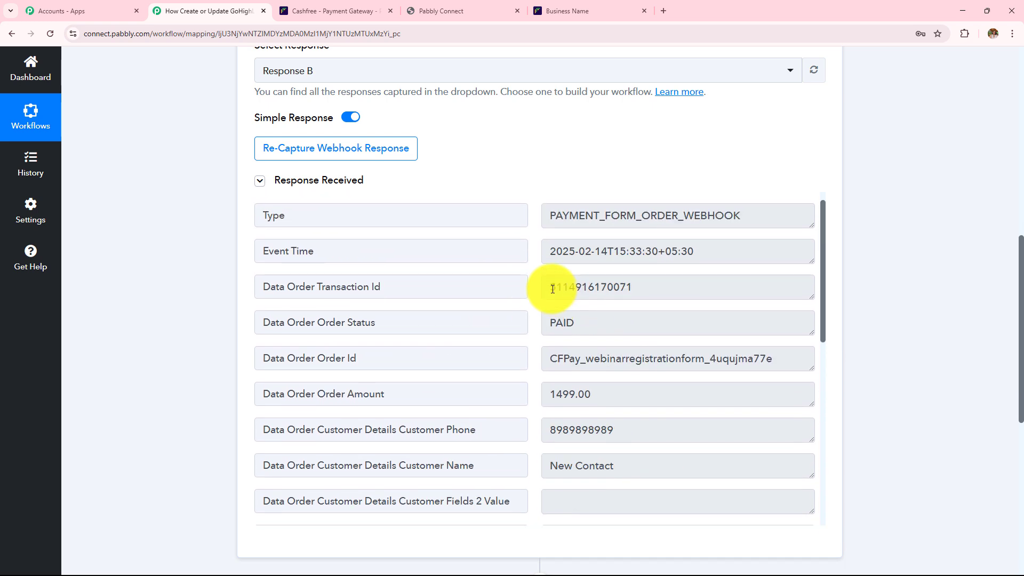
scroll(552, 289, up, 1)
scroll(552, 289, down, 3)
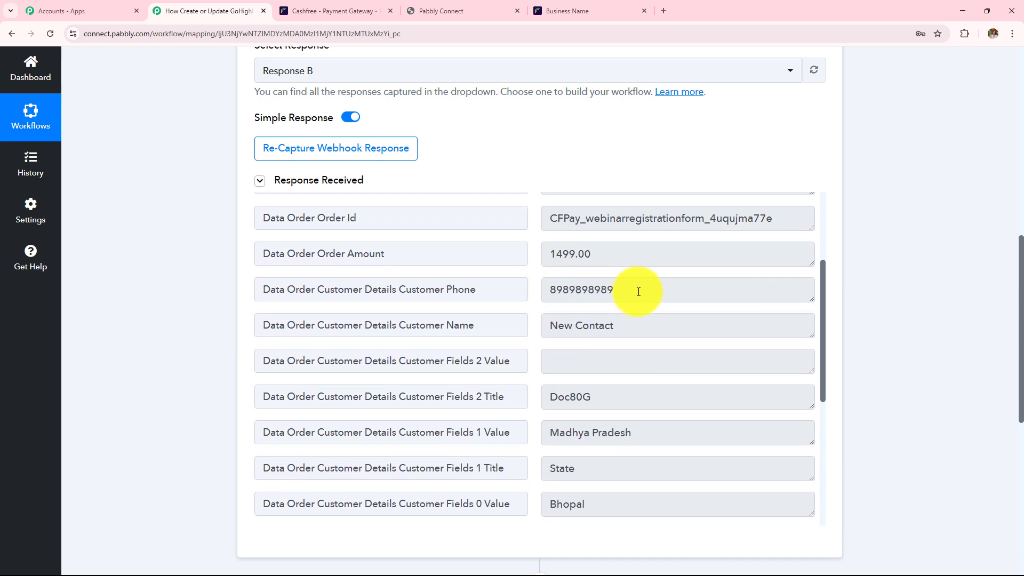
drag(635, 290, 434, 297)
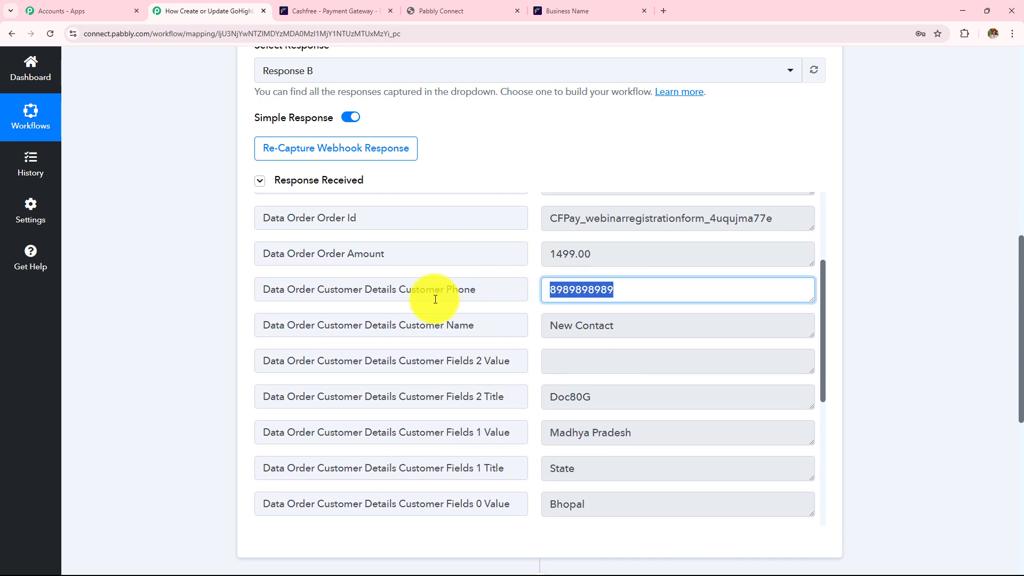
click(612, 252)
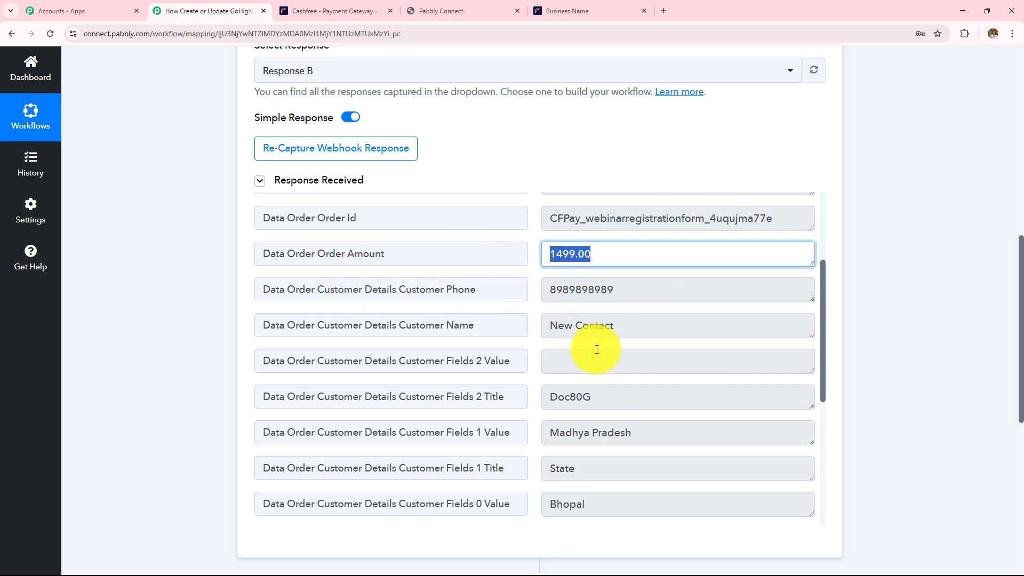
Verify the captured city Bhopal, customer email and Cf Form Id 6307149.
drag(618, 326, 475, 343)
scroll(583, 411, down, 2)
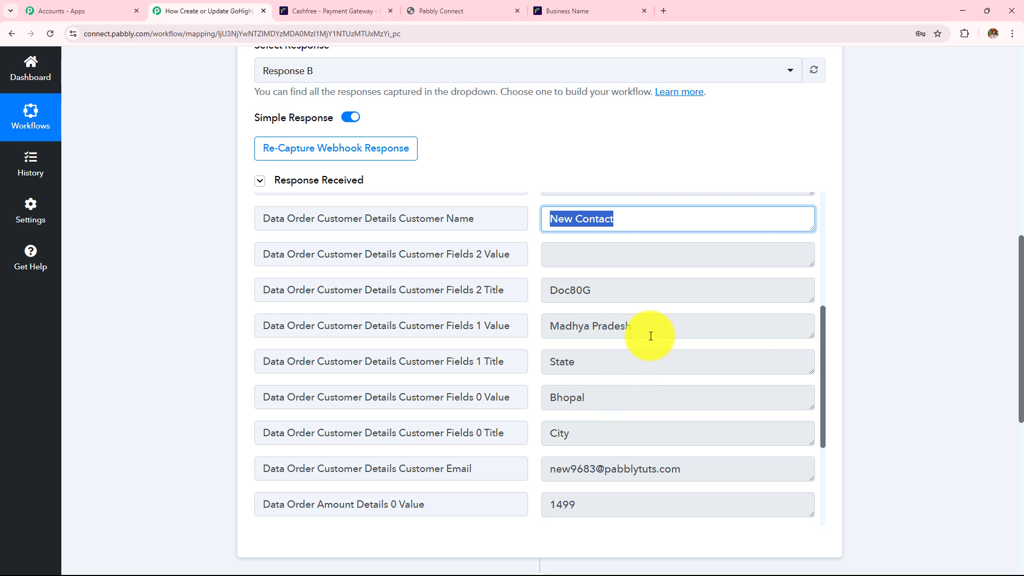
click(621, 398)
drag(654, 326, 523, 359)
scroll(560, 354, down, 3)
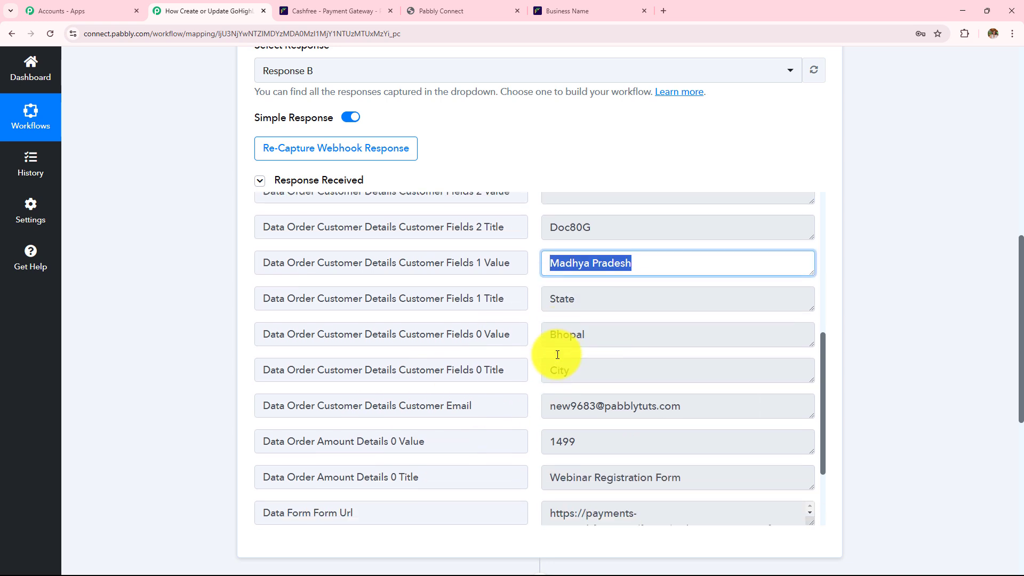
drag(701, 310, 348, 320)
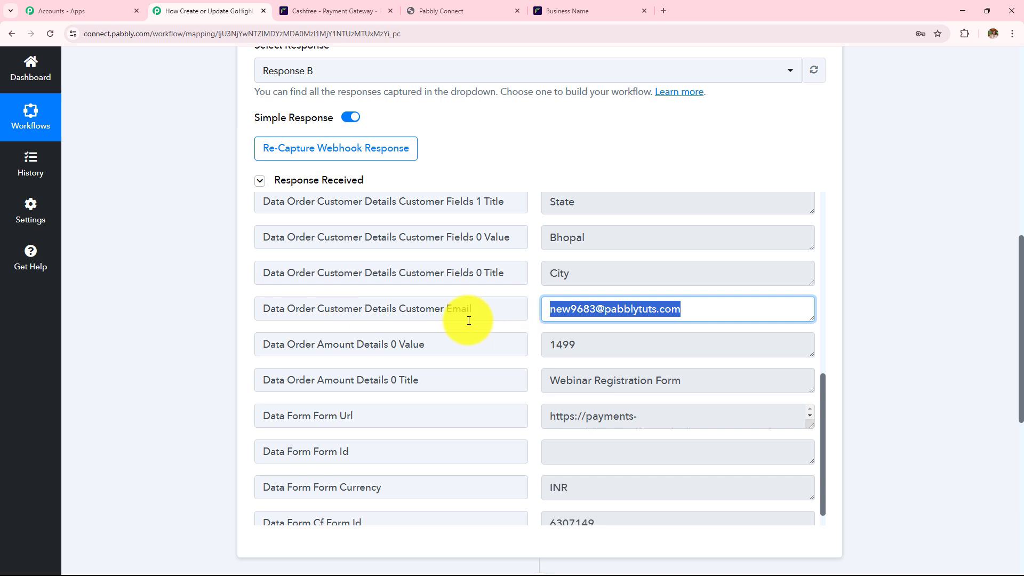
scroll(627, 382, down, 1)
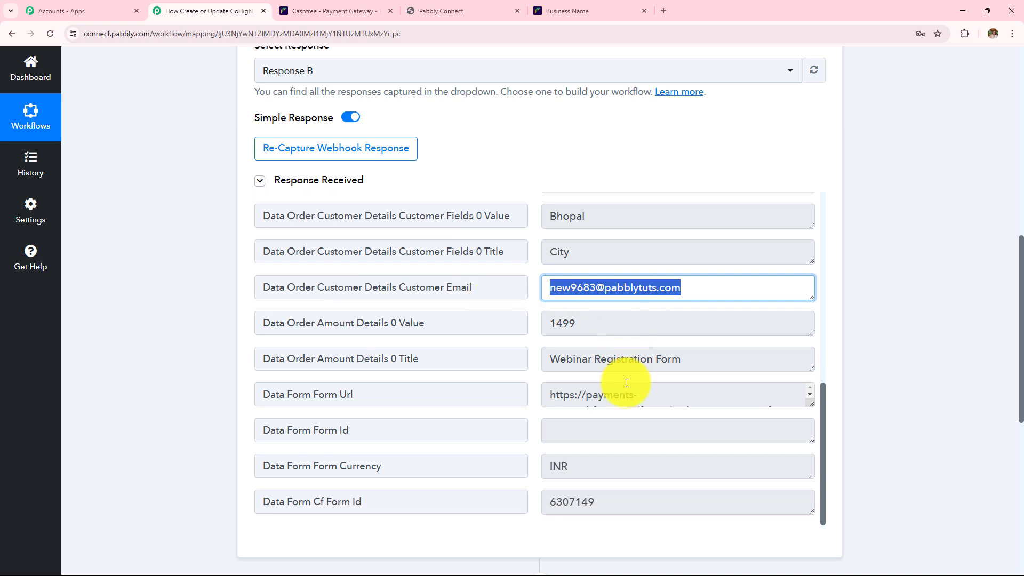
drag(604, 496, 505, 501)
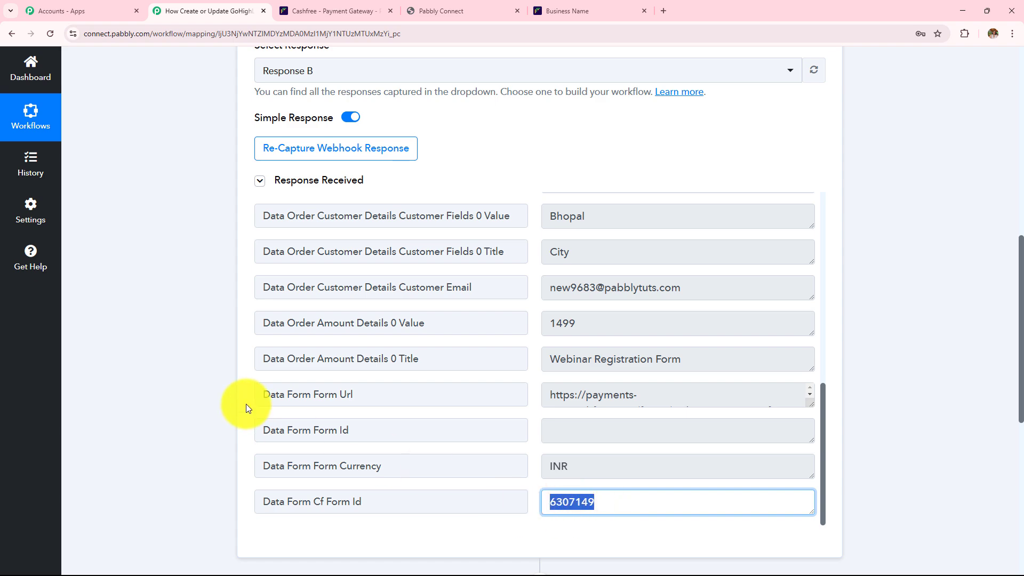
Compare with the payment success page, then review the Cashfree Payment workflow title.
click(559, 4)
click(242, 2)
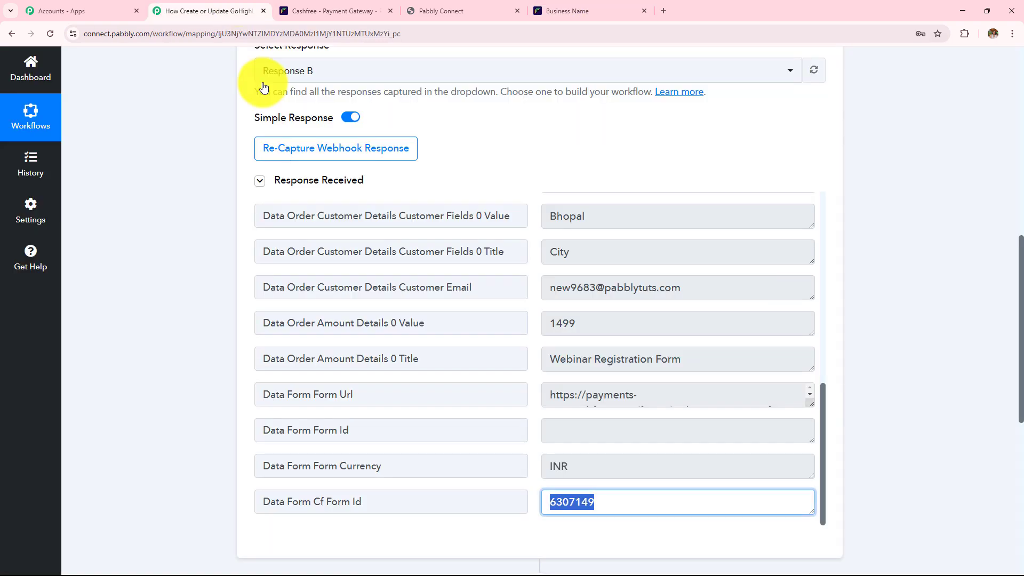
scroll(203, 306, up, 4)
scroll(203, 306, up, 4)
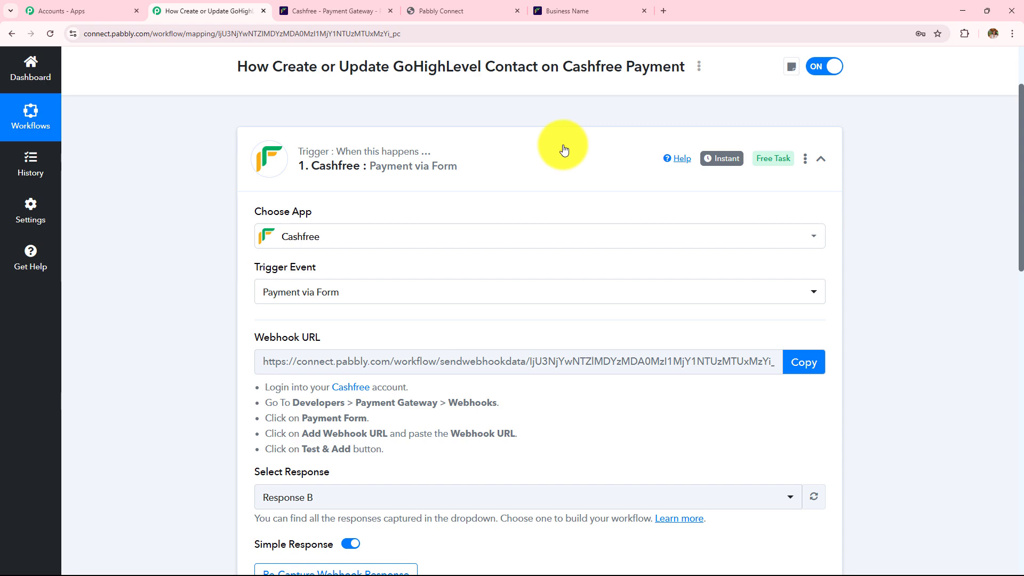
drag(562, 66, 682, 68)
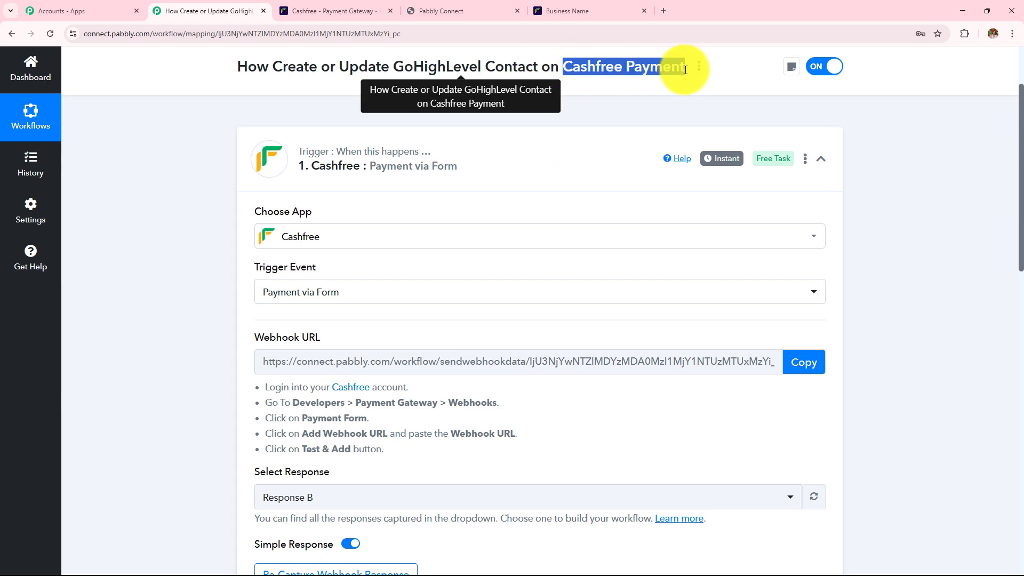
scroll(185, 308, down, 5)
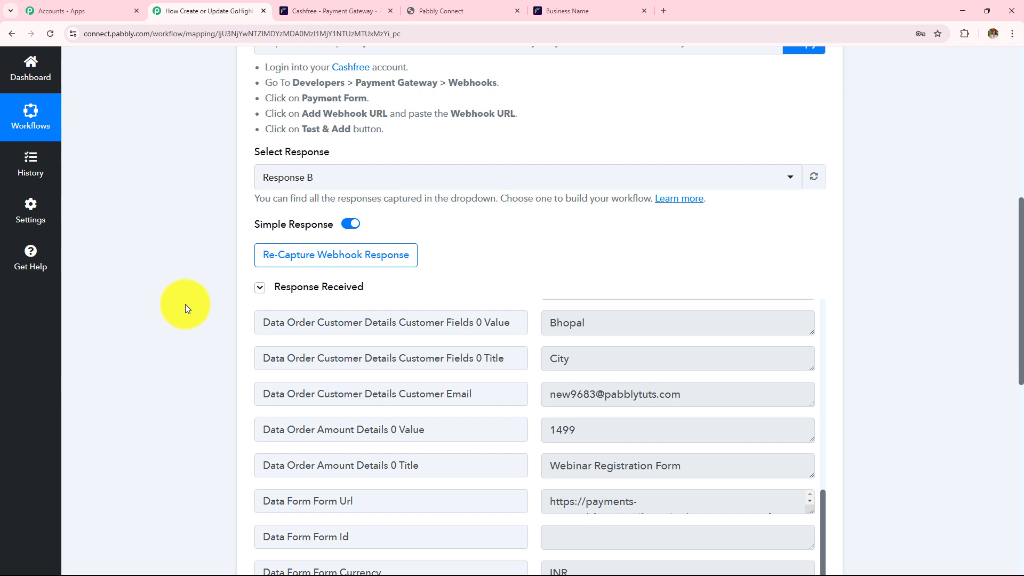
scroll(184, 303, up, 5)
scroll(185, 304, up, 2)
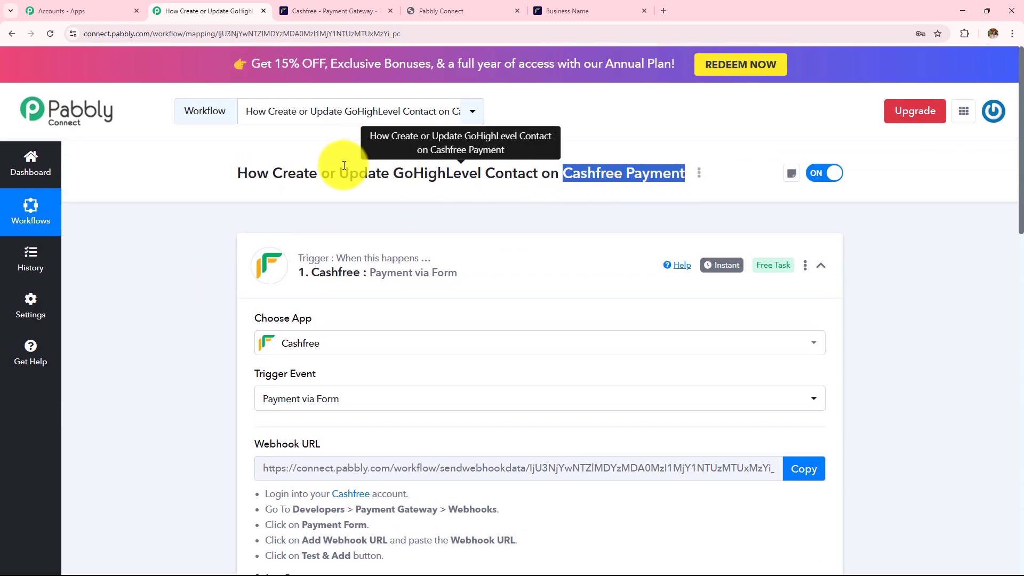
drag(272, 173, 542, 176)
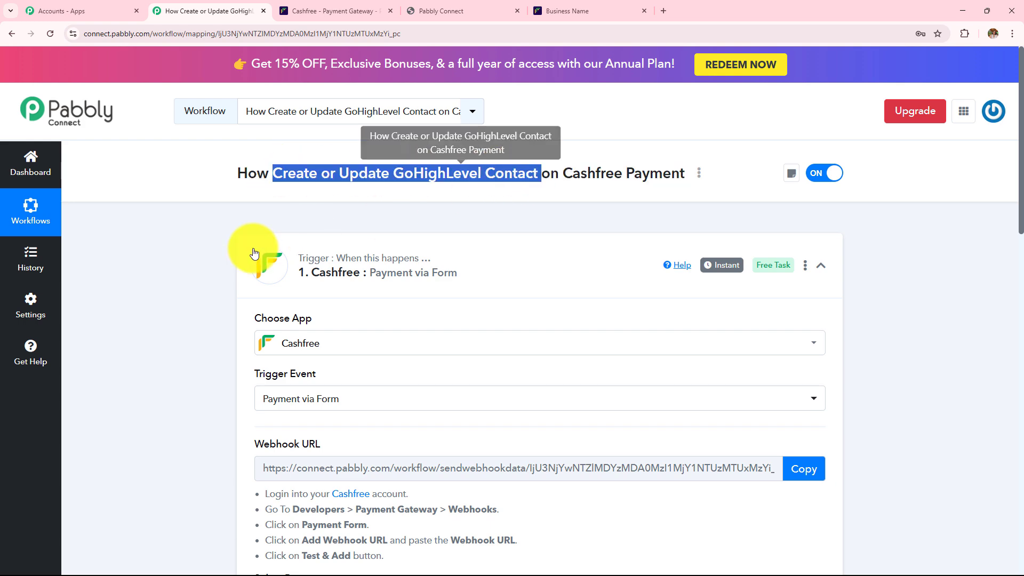
scroll(196, 263, down, 8)
Add a LeadConnector V2 action step with the Create or Update a Contact event.
scroll(197, 262, down, 5)
click(441, 306)
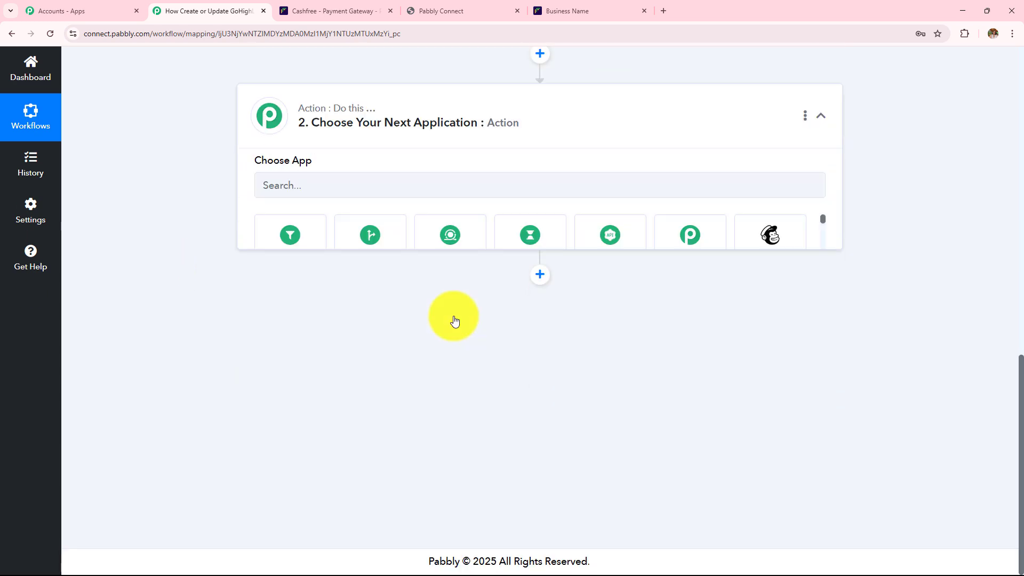
click(360, 278)
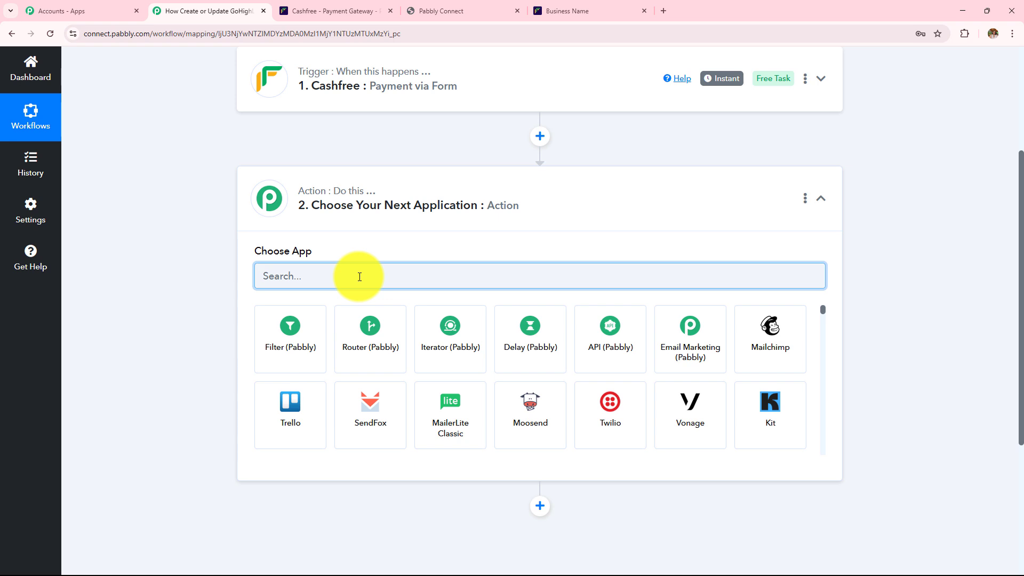
text(Lead)
click(676, 337)
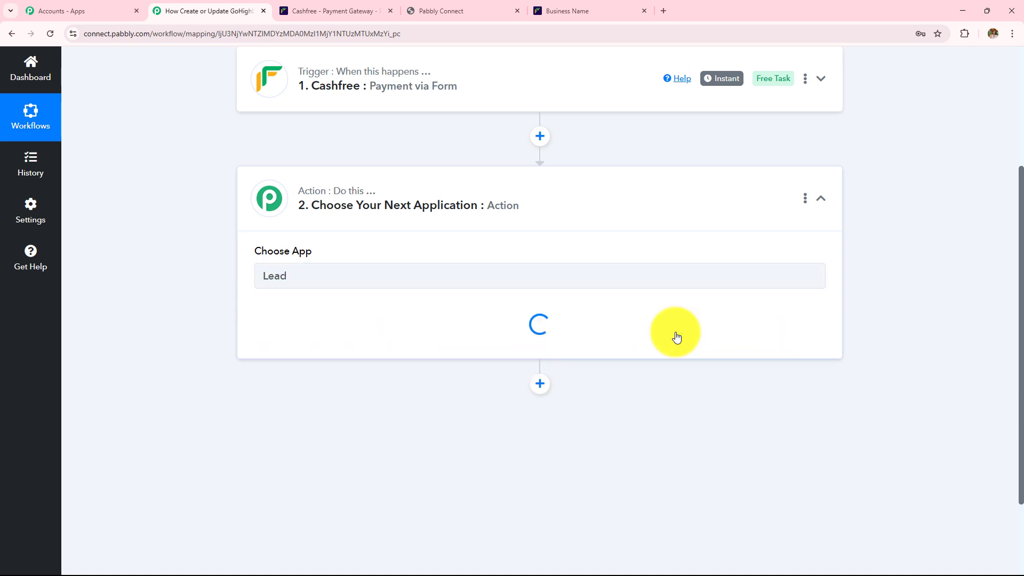
click(359, 334)
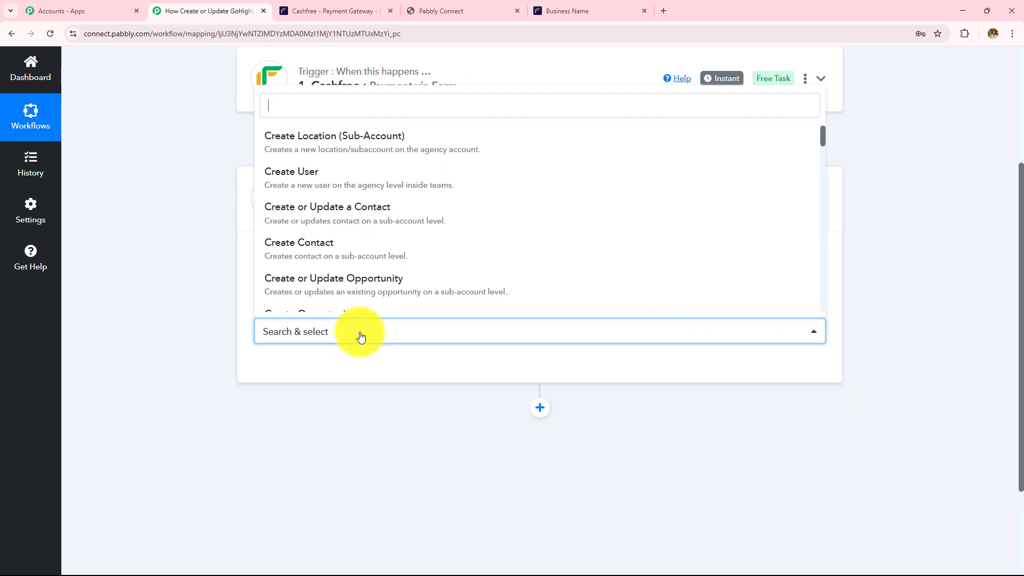
click(366, 221)
Authorize a new LeadConnector V2 connection using the Pabbly Connect account.
click(293, 367)
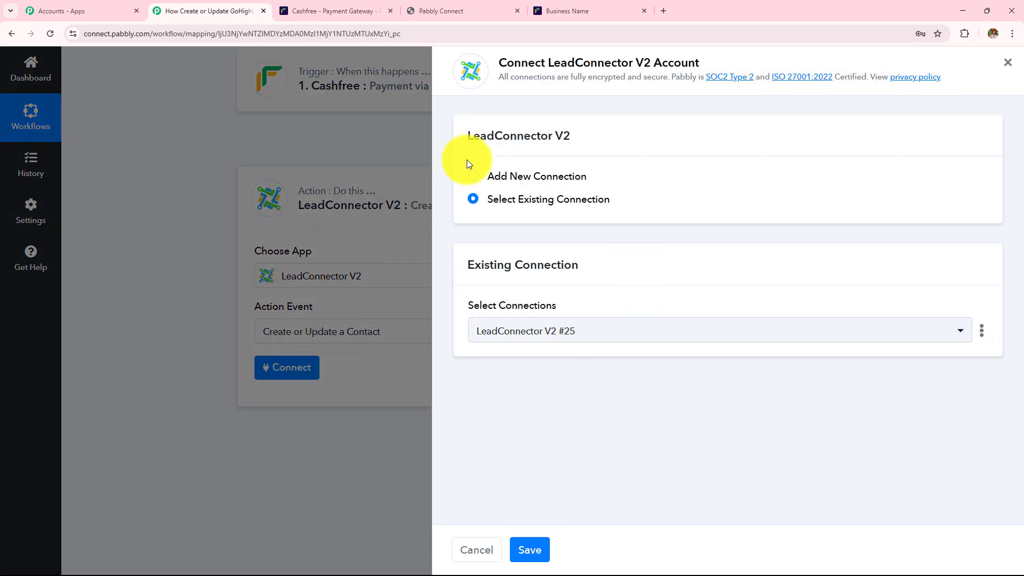
click(473, 177)
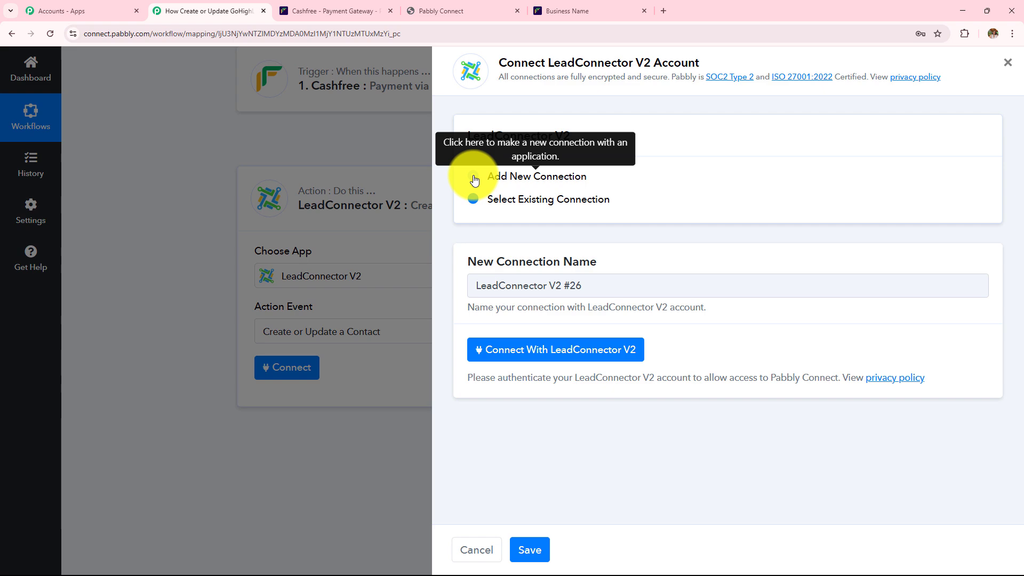
click(536, 349)
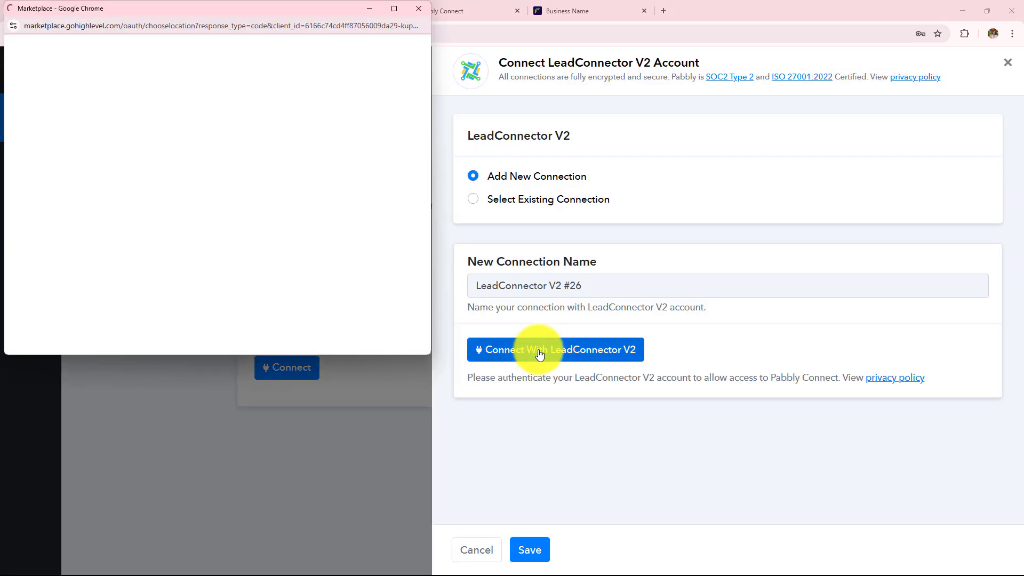
click(354, 216)
scroll(139, 129, down, 5)
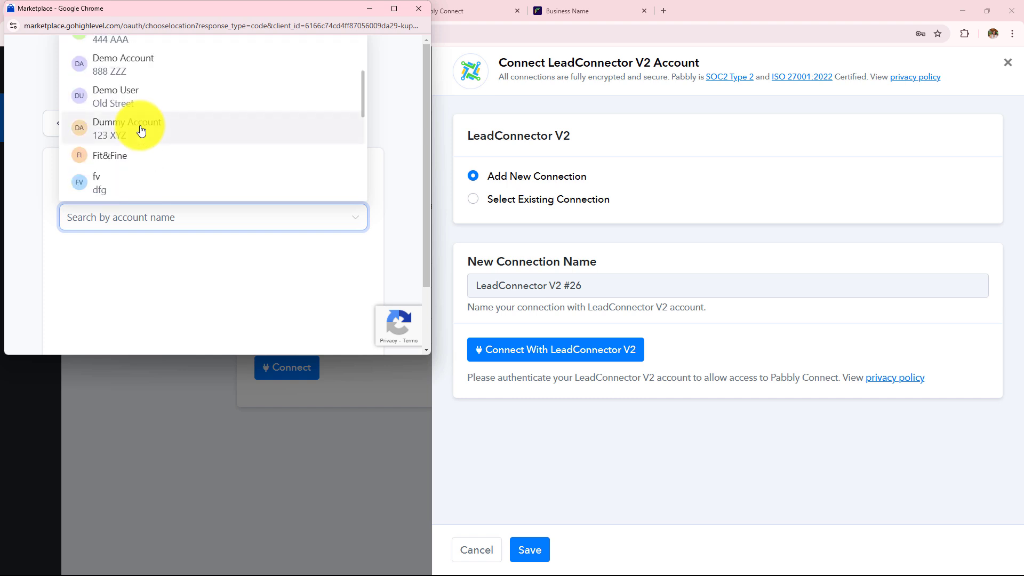
scroll(140, 129, down, 6)
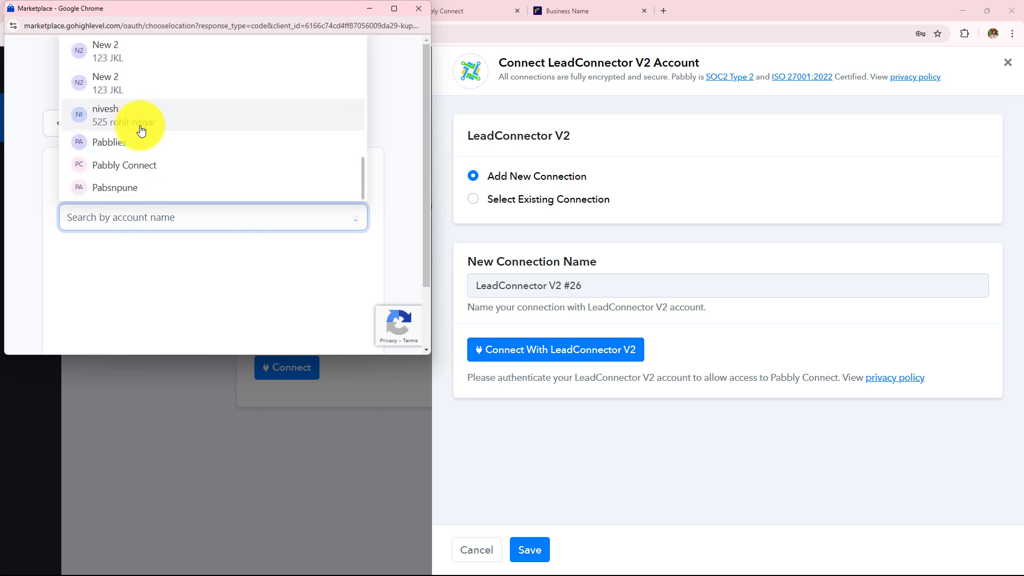
scroll(152, 178, down, 3)
scroll(151, 178, up, 3)
click(142, 107)
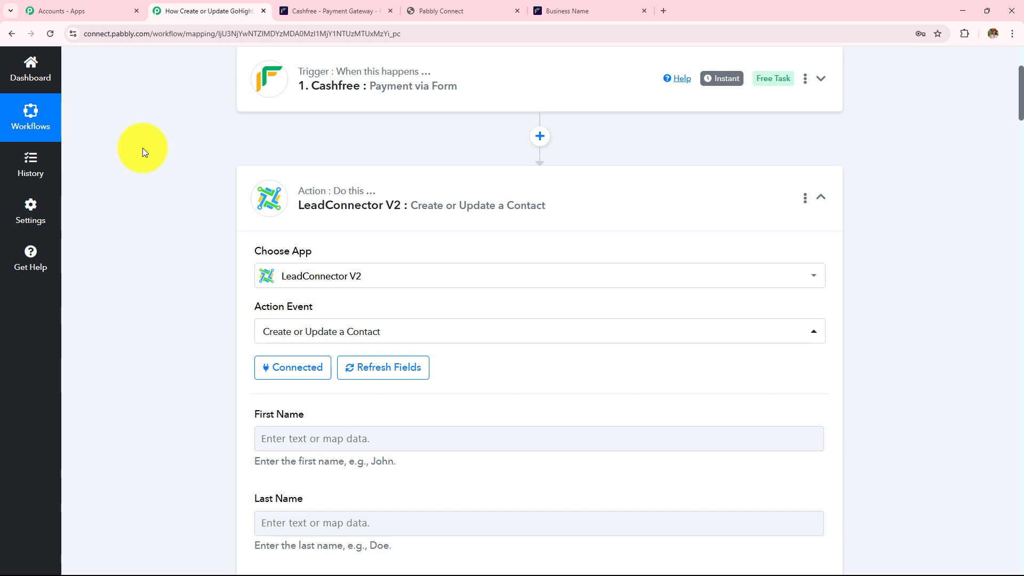
Review the LeadConnector contact fields, starting with First Name.
scroll(555, 224, down, 2)
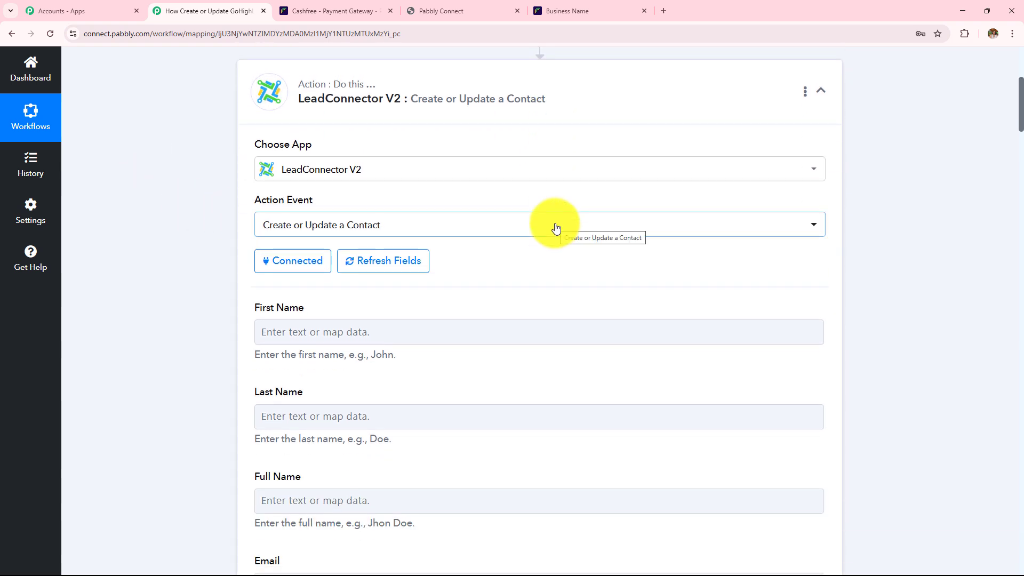
scroll(555, 228, down, 15)
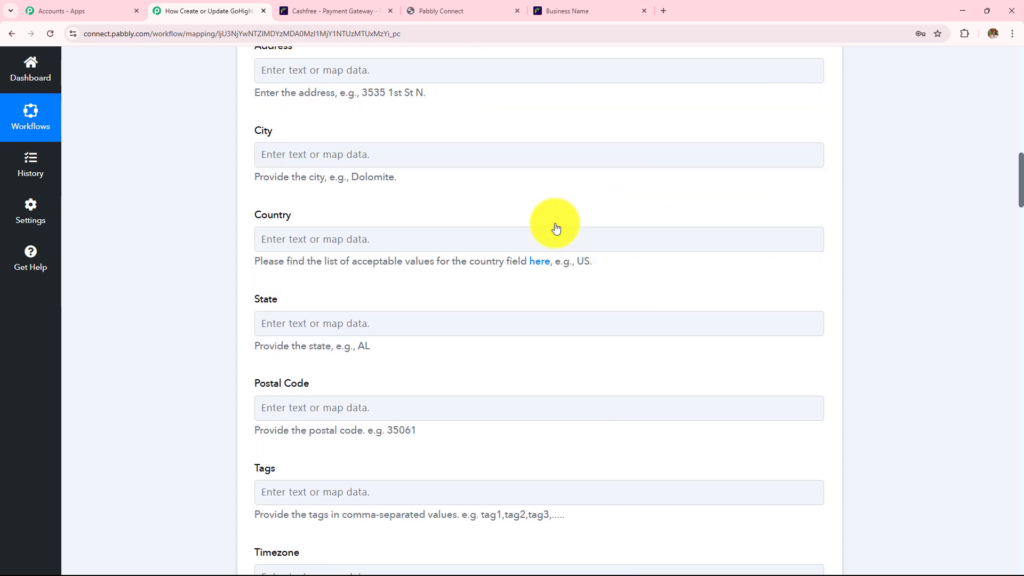
scroll(555, 228, up, 15)
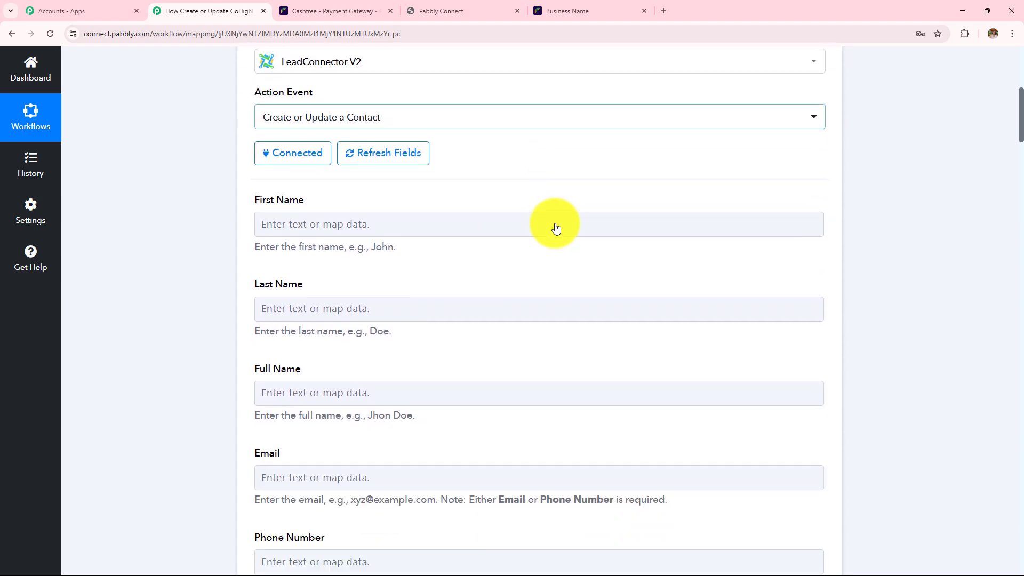
scroll(555, 228, down, 2)
triple_click(281, 99)
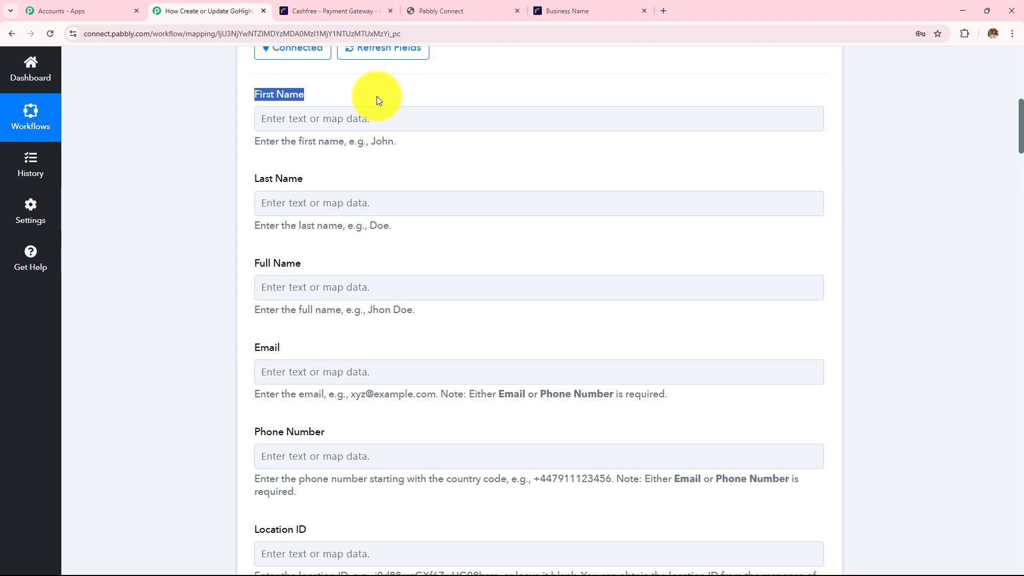
scroll(384, 170, down, 6)
scroll(384, 170, down, 10)
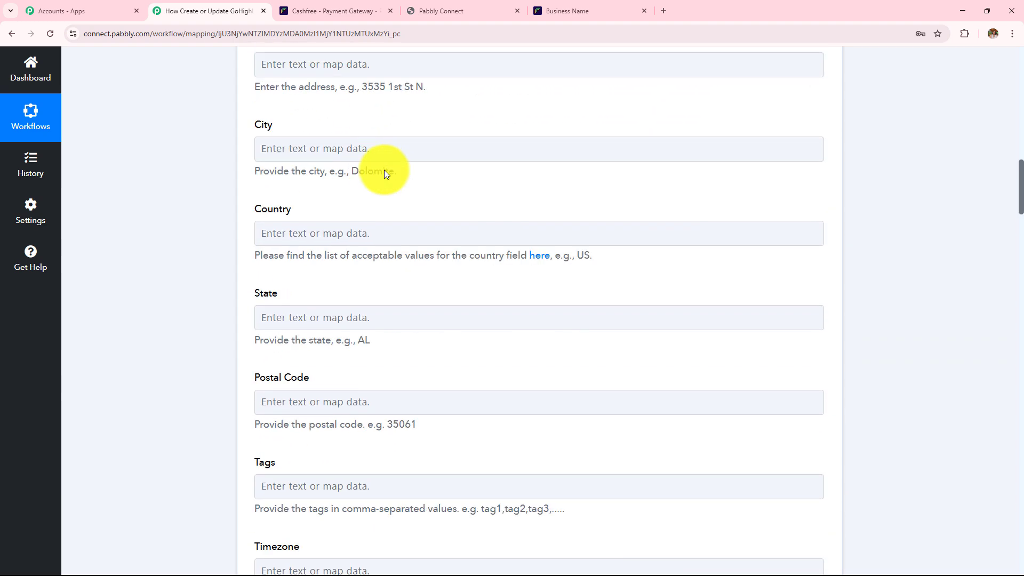
scroll(384, 170, up, 11)
scroll(384, 169, up, 12)
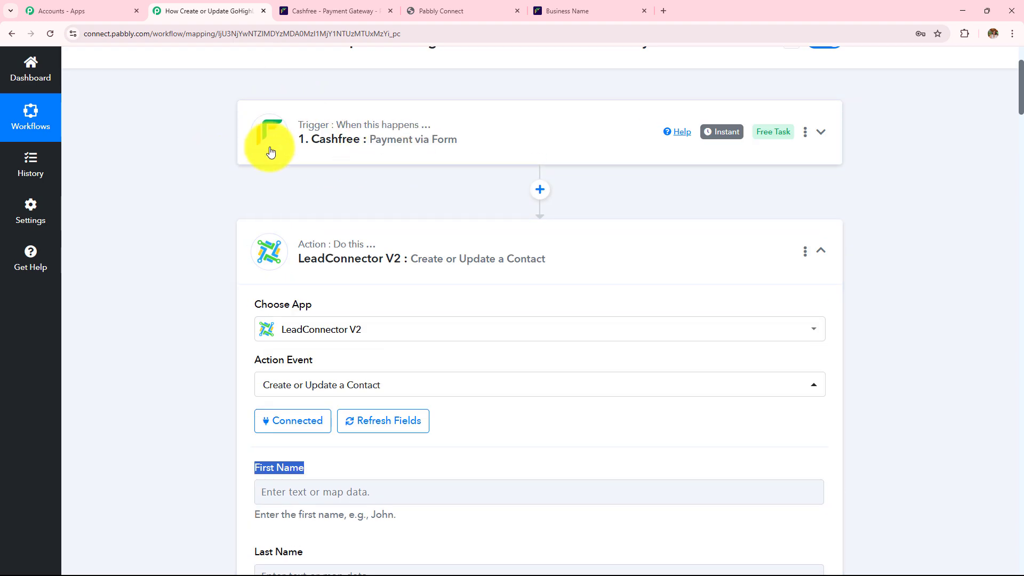
scroll(331, 183, down, 5)
scroll(331, 184, up, 5)
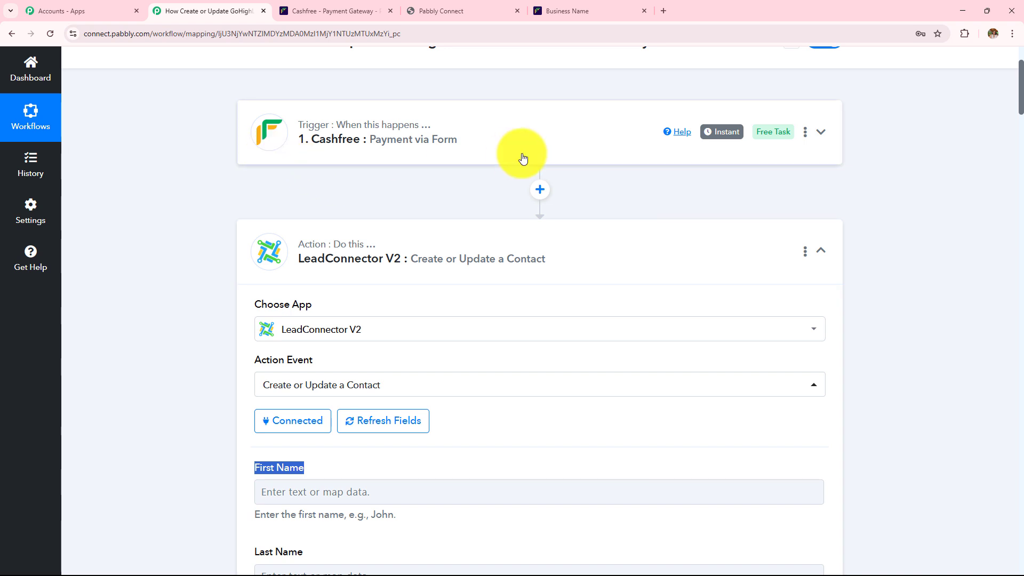
scroll(388, 200, down, 4)
scroll(388, 205, down, 2)
Browse the Cashfree Payment via Form data for First Name, then close it without mapping.
click(373, 232)
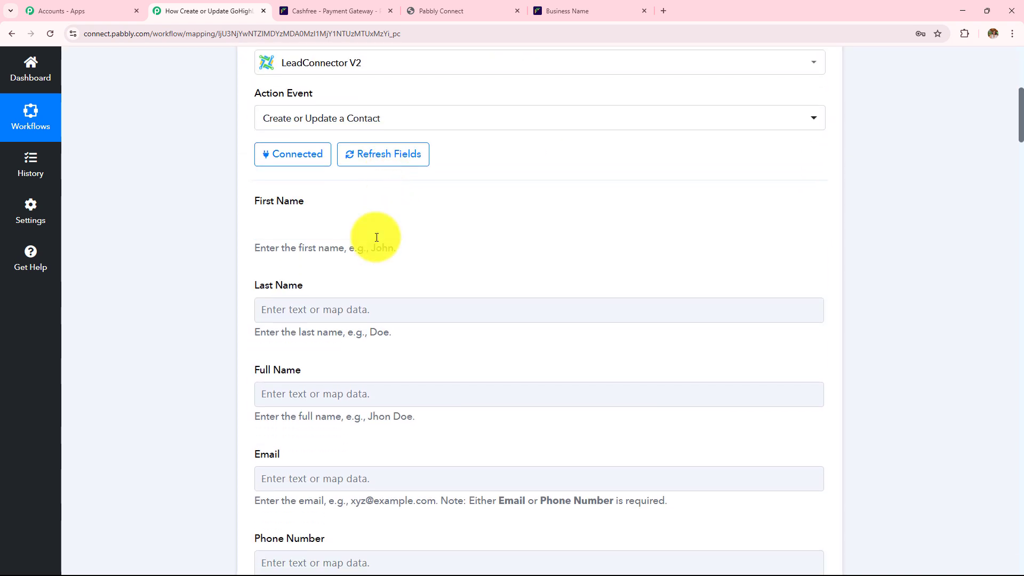
click(372, 331)
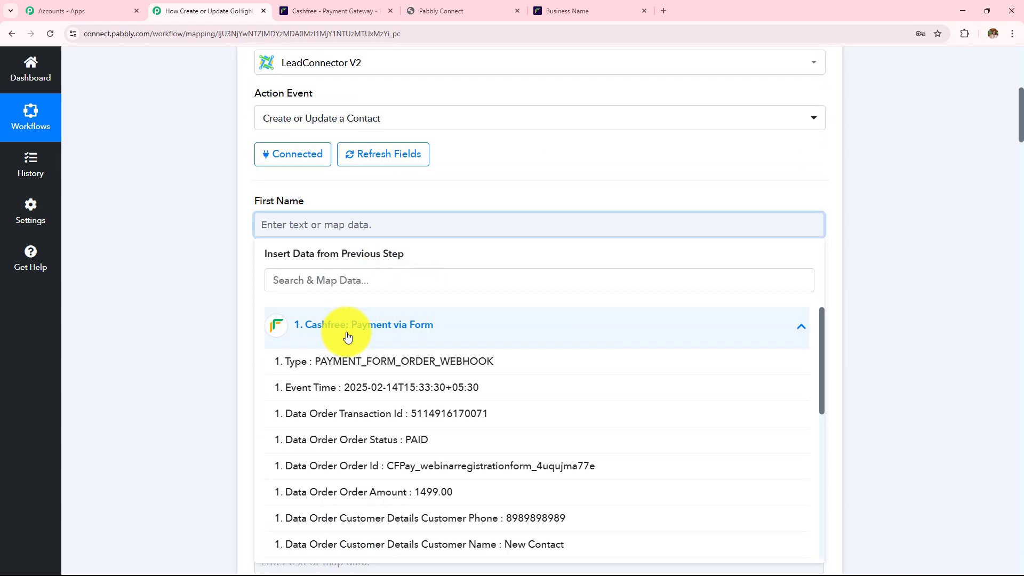
scroll(494, 189, down, 1)
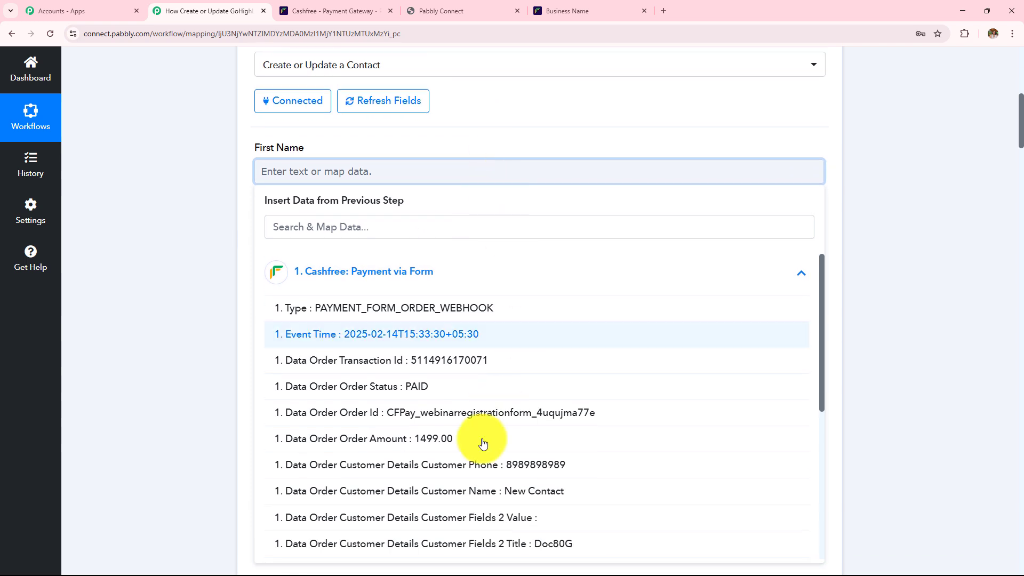
scroll(469, 443, down, 3)
scroll(479, 444, down, 2)
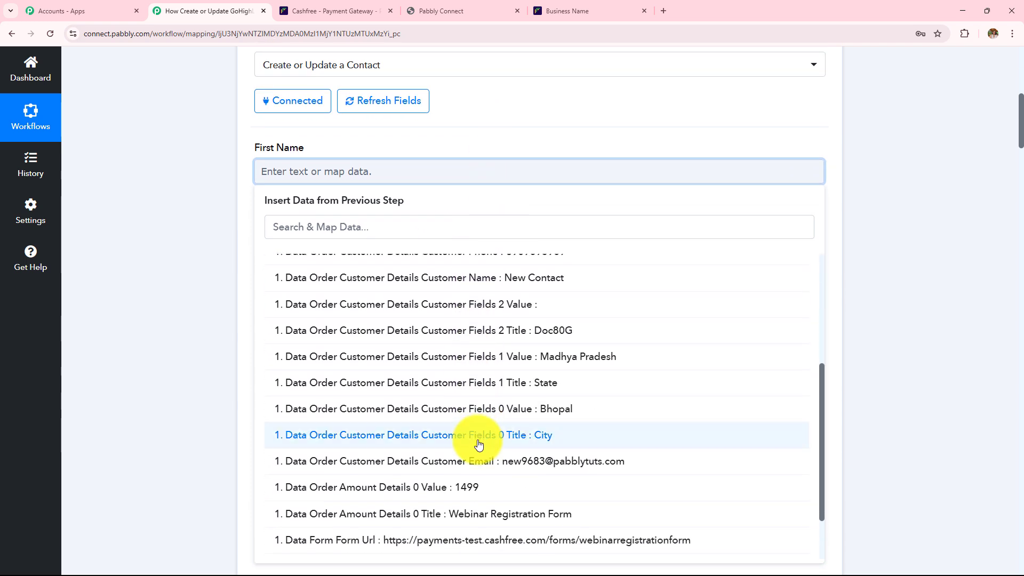
scroll(478, 444, up, 4)
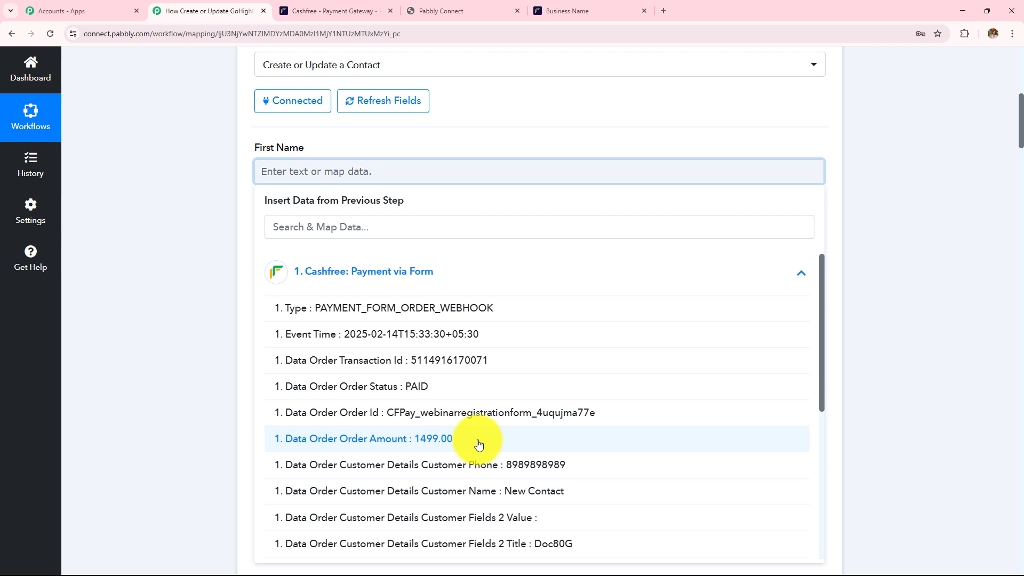
scroll(478, 444, down, 1)
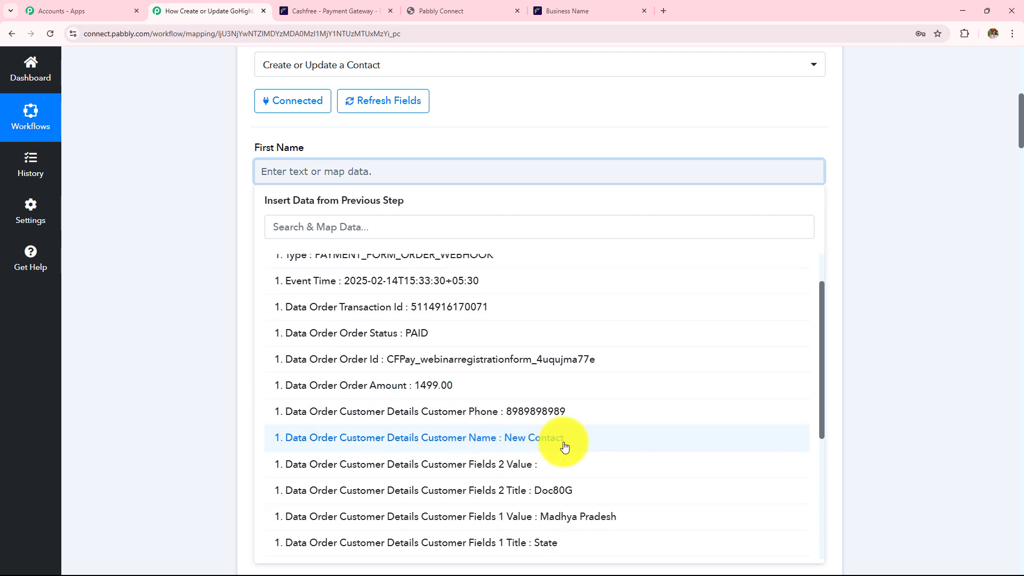
click(202, 325)
scroll(202, 325, up, 4)
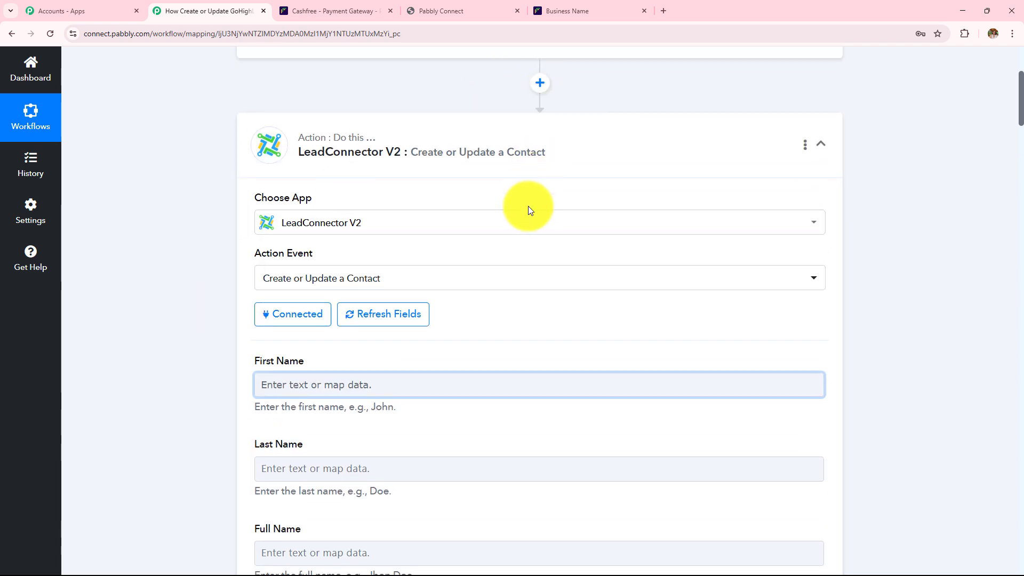
scroll(527, 208, up, 3)
Insert a Text Formatter Split Text step after the Cashfree trigger.
click(539, 243)
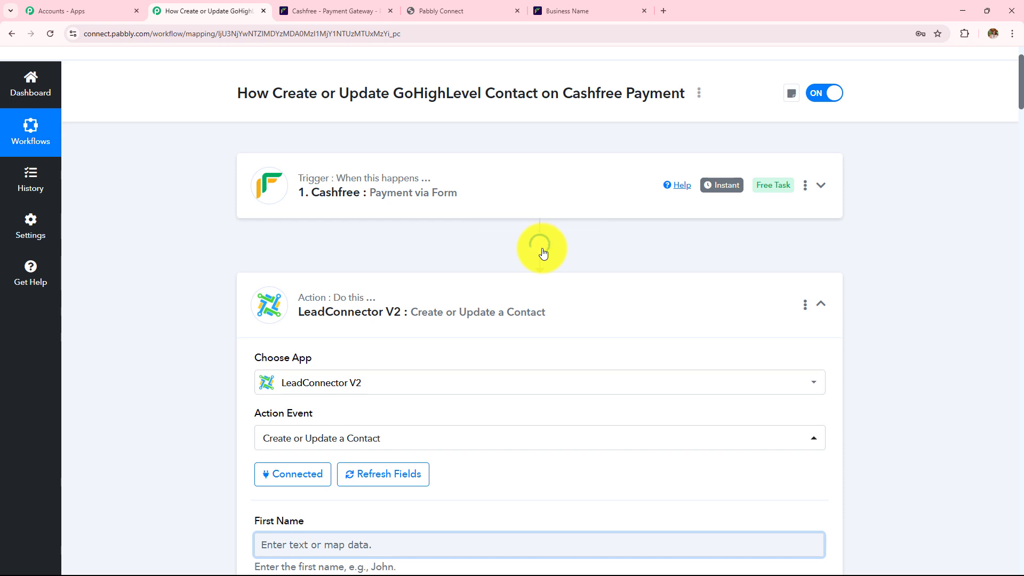
click(380, 273)
text(Tex)
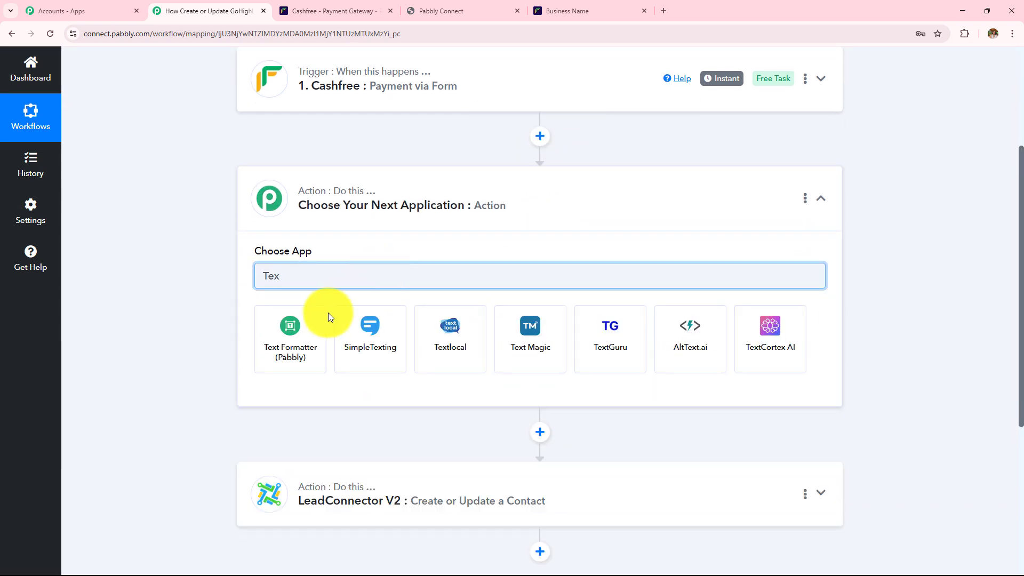
click(309, 327)
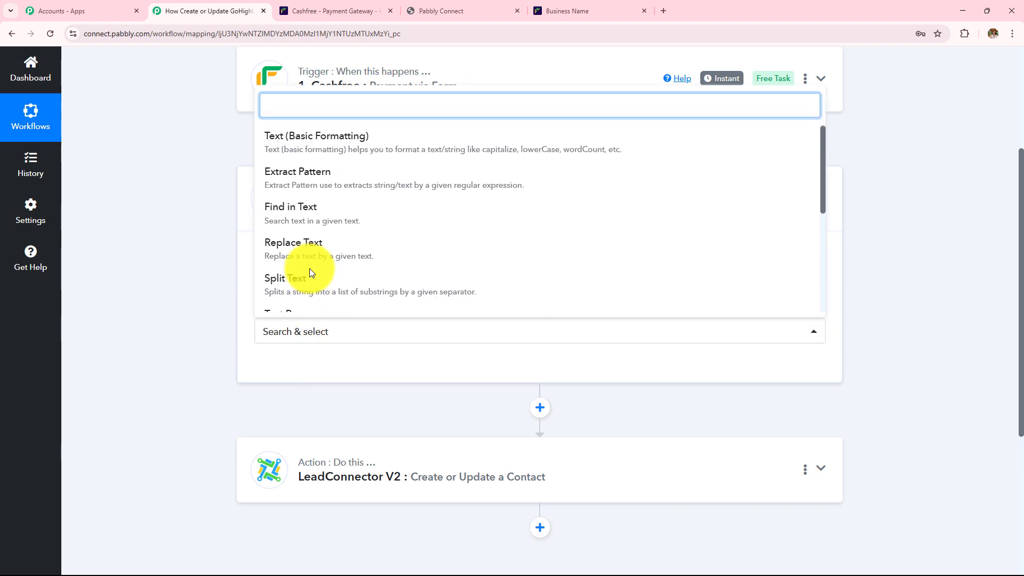
click(308, 276)
click(292, 366)
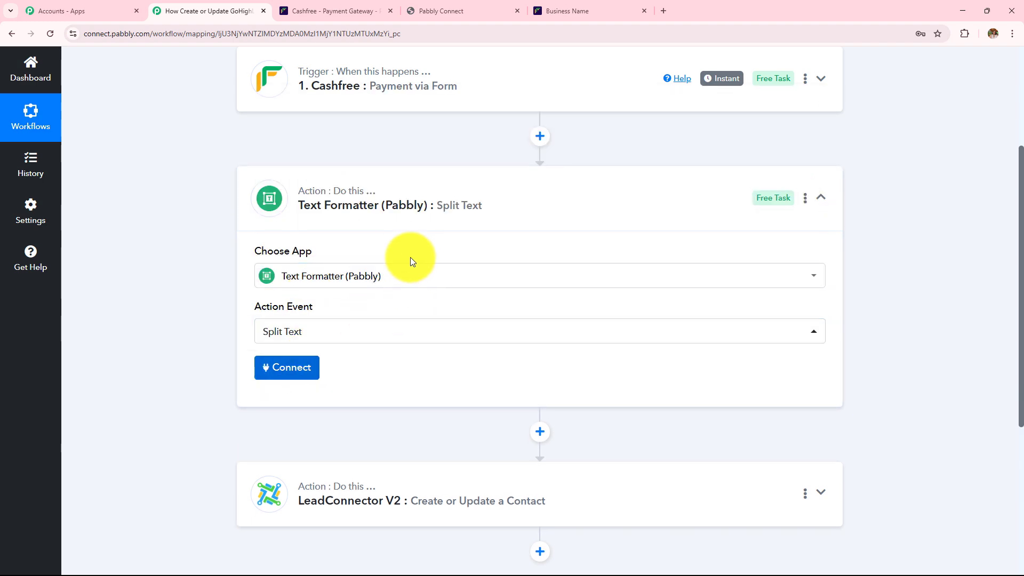
Map the Cashfree Customer Name into the Text to Split field.
drag(251, 256, 417, 257)
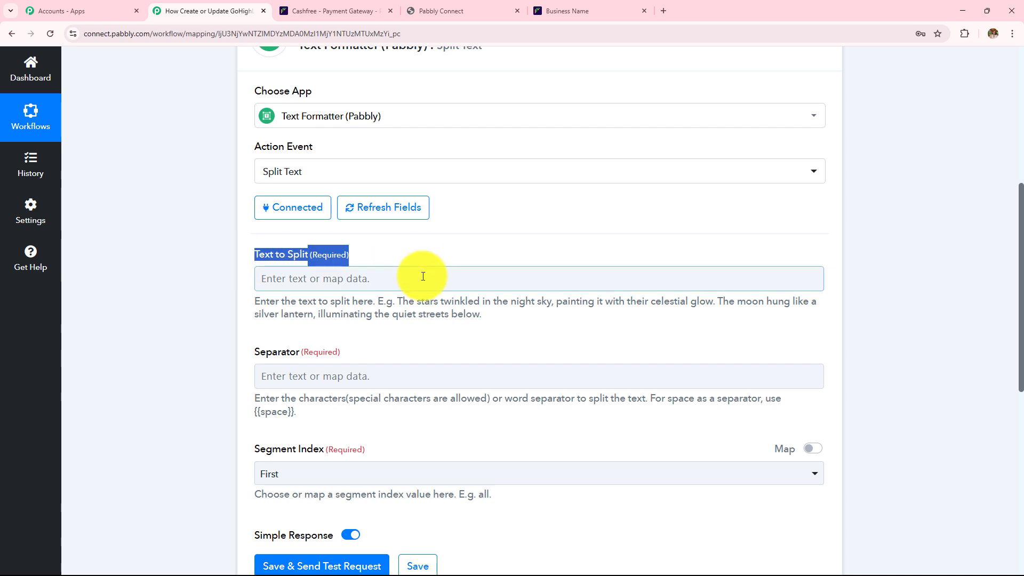
click(423, 277)
click(365, 379)
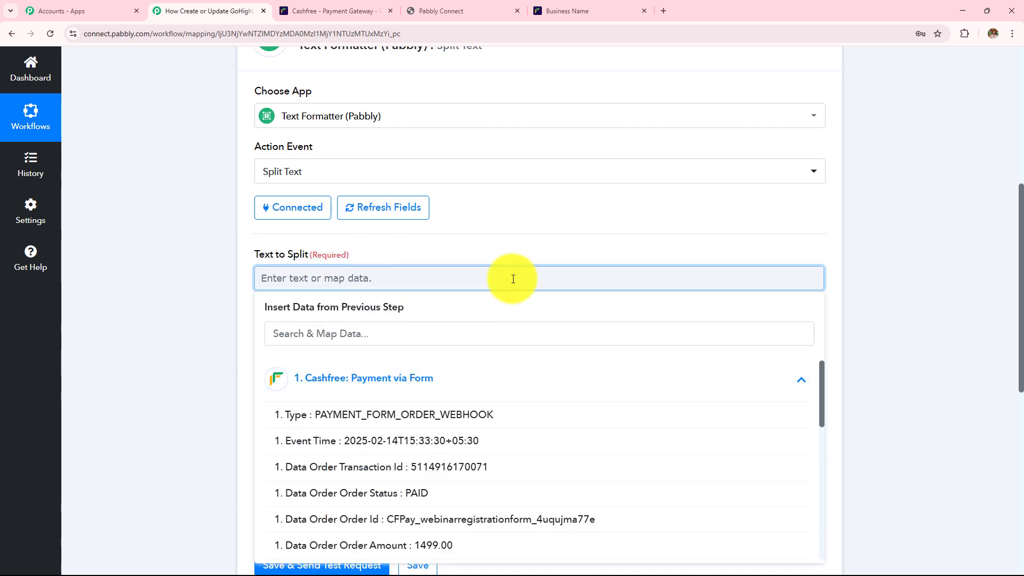
scroll(506, 319, down, 2)
click(529, 483)
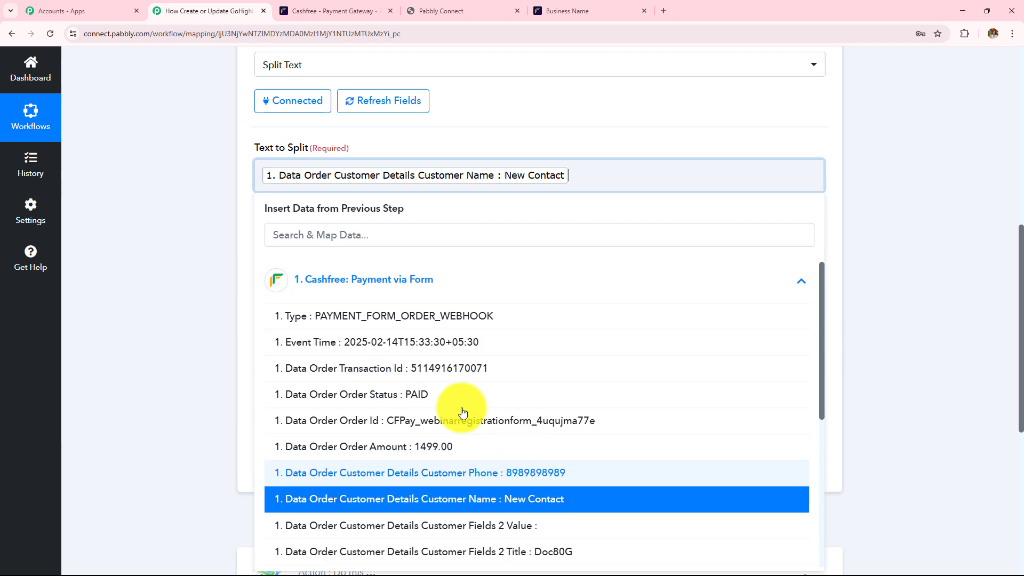
click(203, 165)
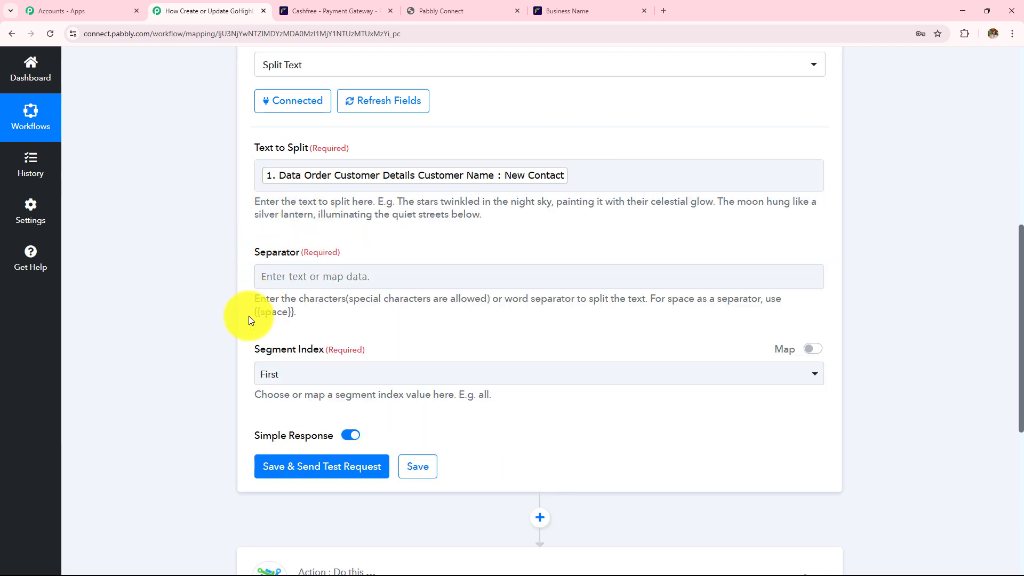
Set separator {{space}} and segment index All, then test, getting New and Contact.
drag(257, 314, 297, 316)
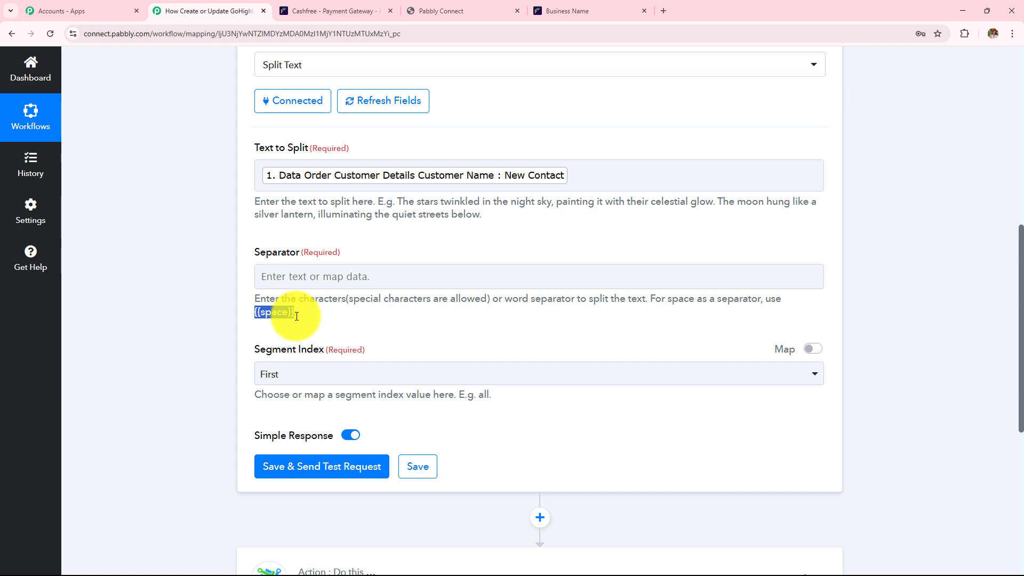
click(293, 275)
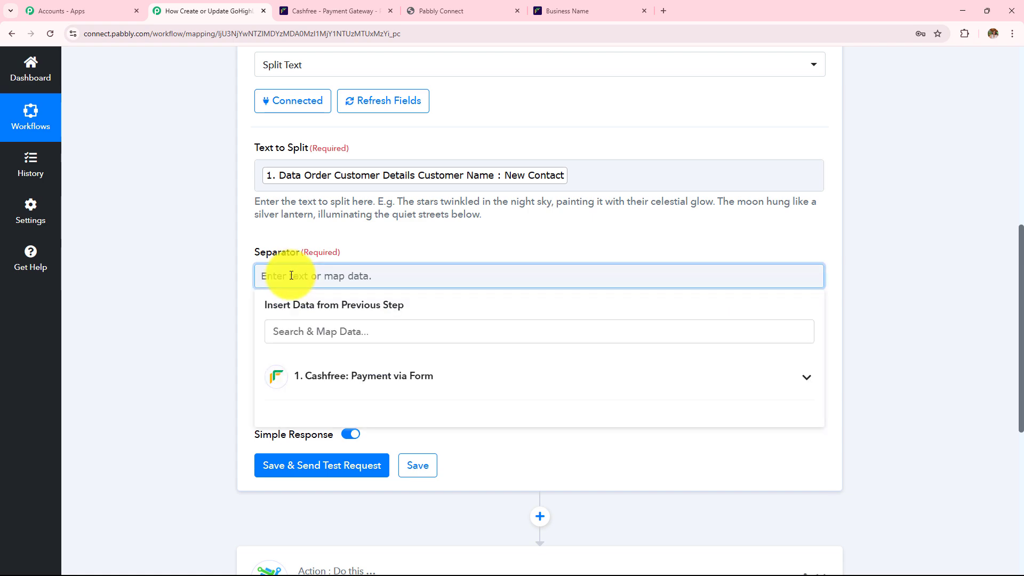
click(217, 267)
scroll(347, 251, down, 3)
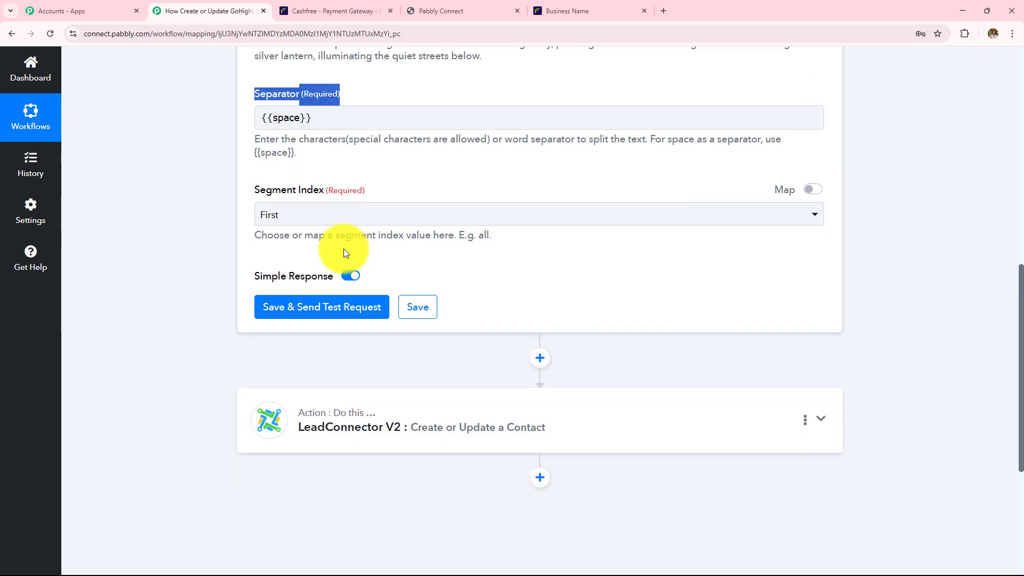
click(315, 219)
click(293, 370)
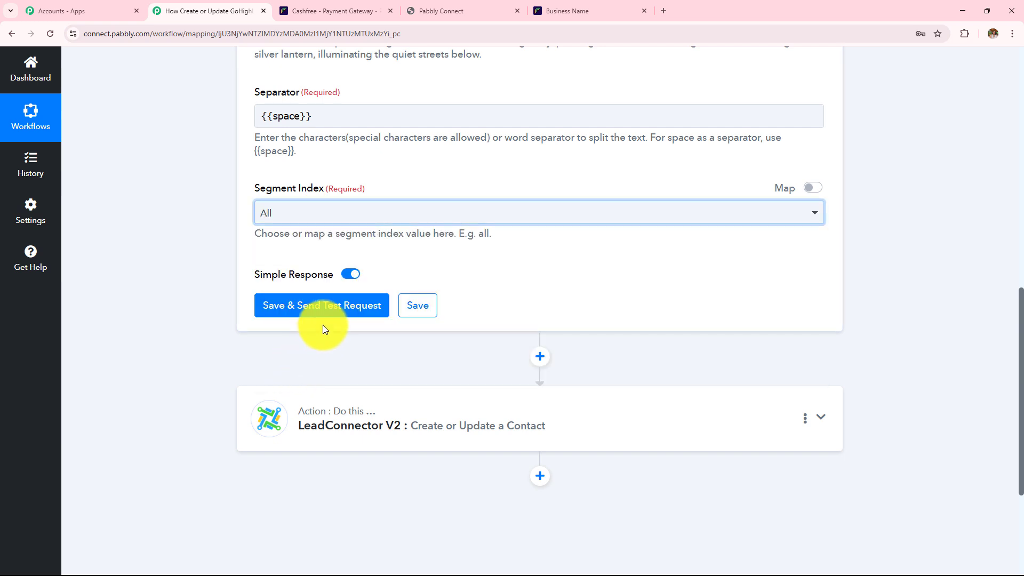
click(326, 307)
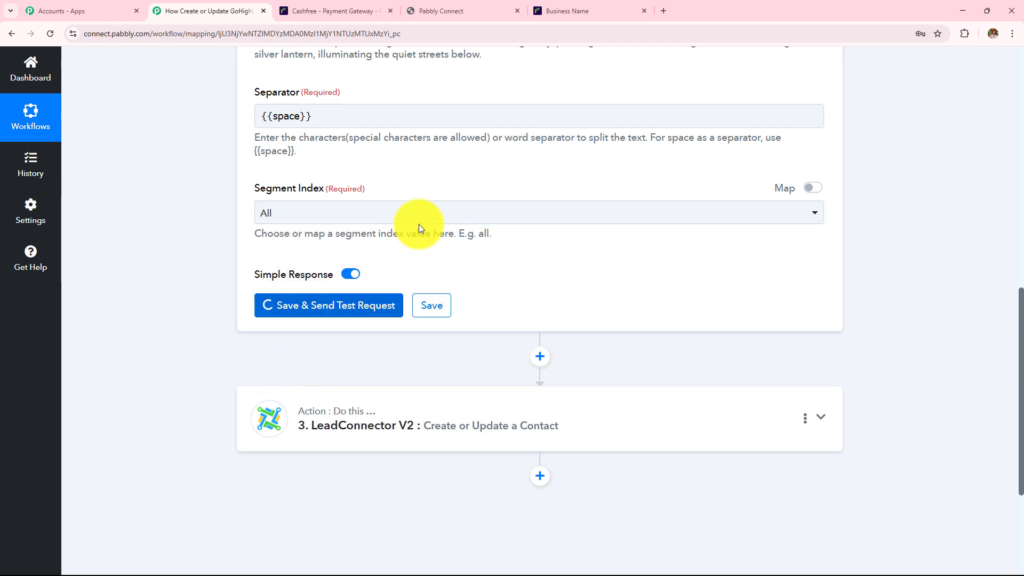
scroll(469, 224, down, 4)
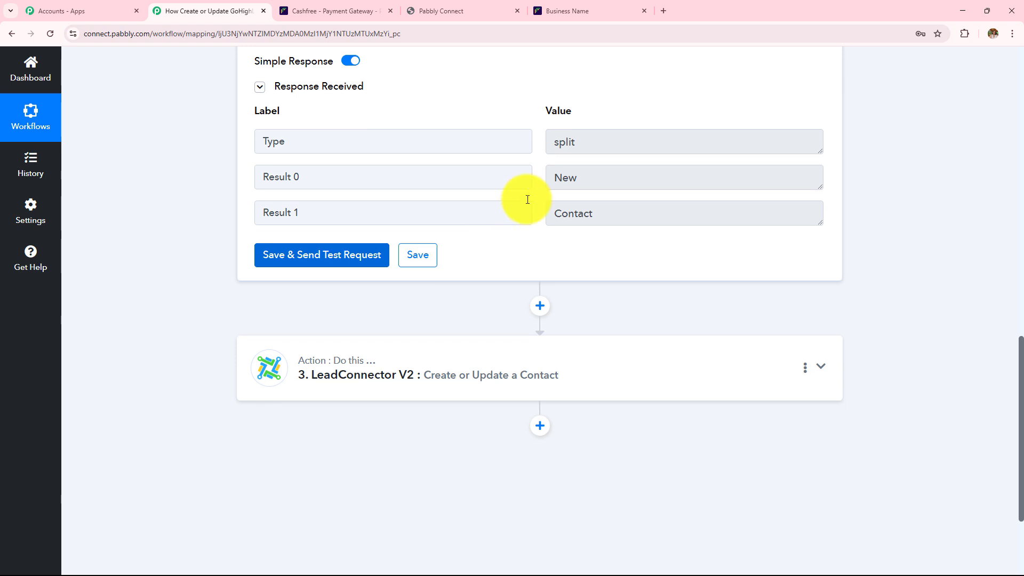
double_click(564, 177)
drag(601, 213, 341, 215)
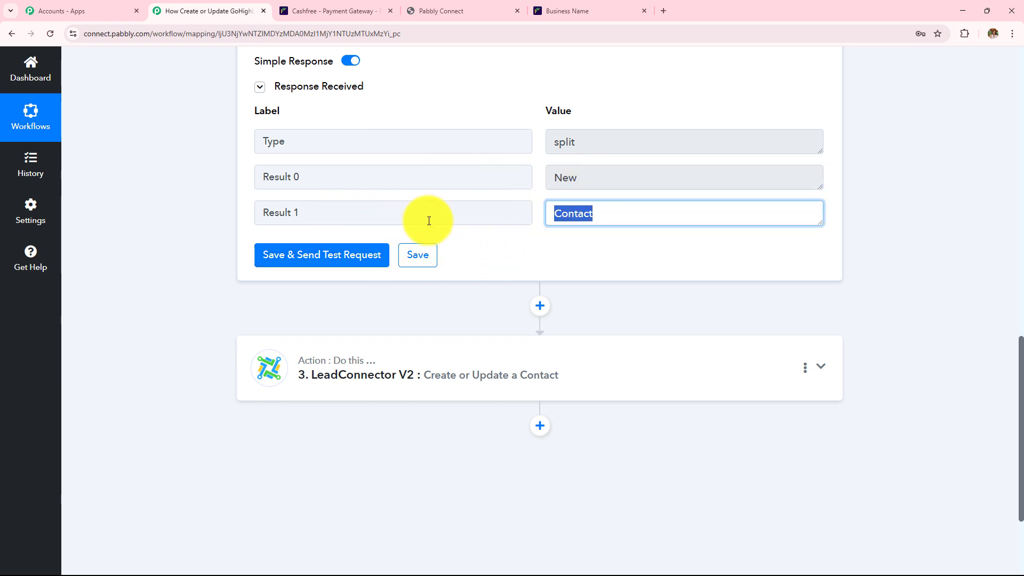
scroll(395, 277, down, 3)
Map the Text Formatter split Result 0 into the contact's First Name.
click(397, 240)
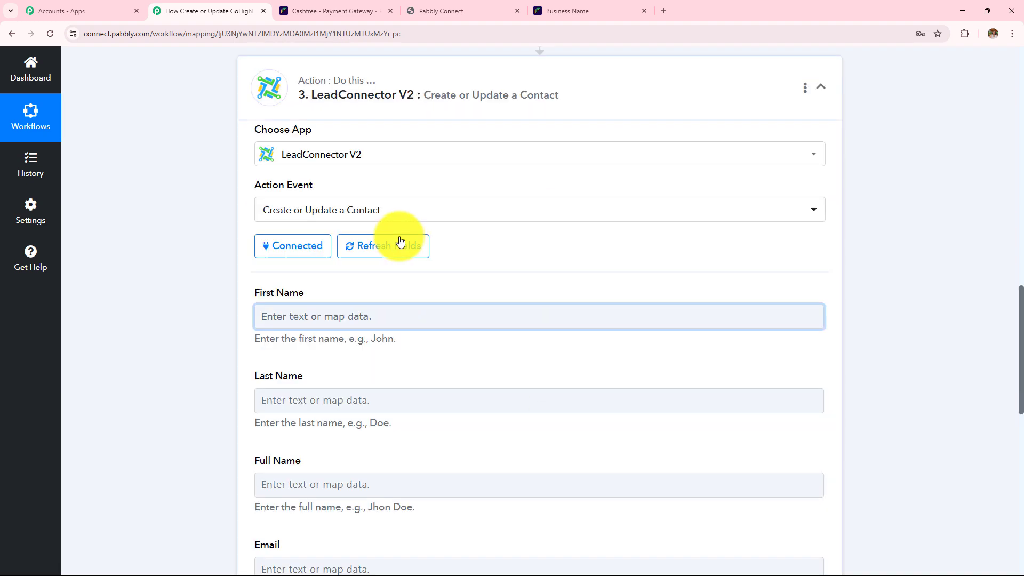
scroll(400, 241, down, 10)
scroll(398, 240, up, 10)
scroll(396, 238, down, 3)
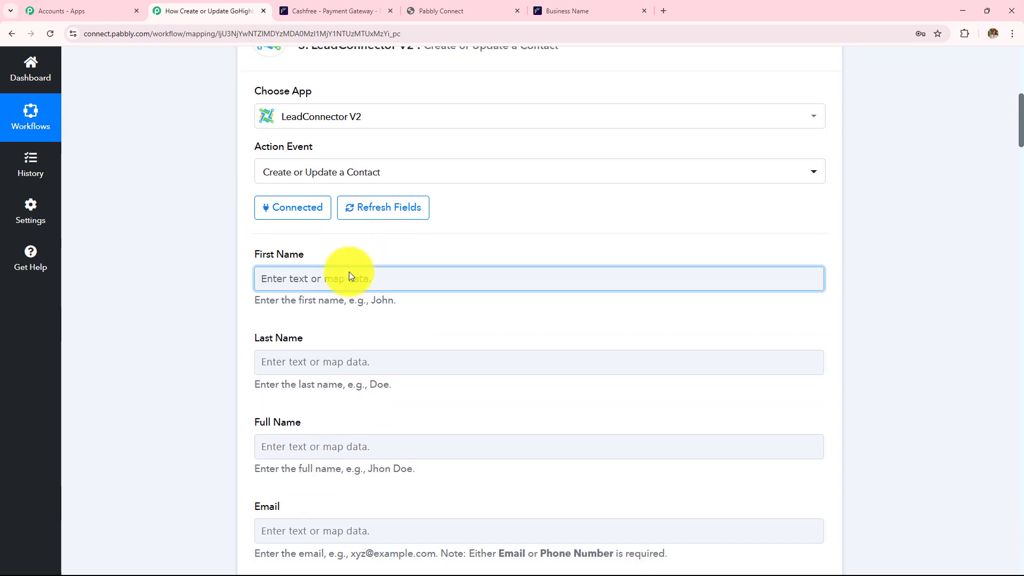
click(351, 270)
scroll(432, 198, down, 2)
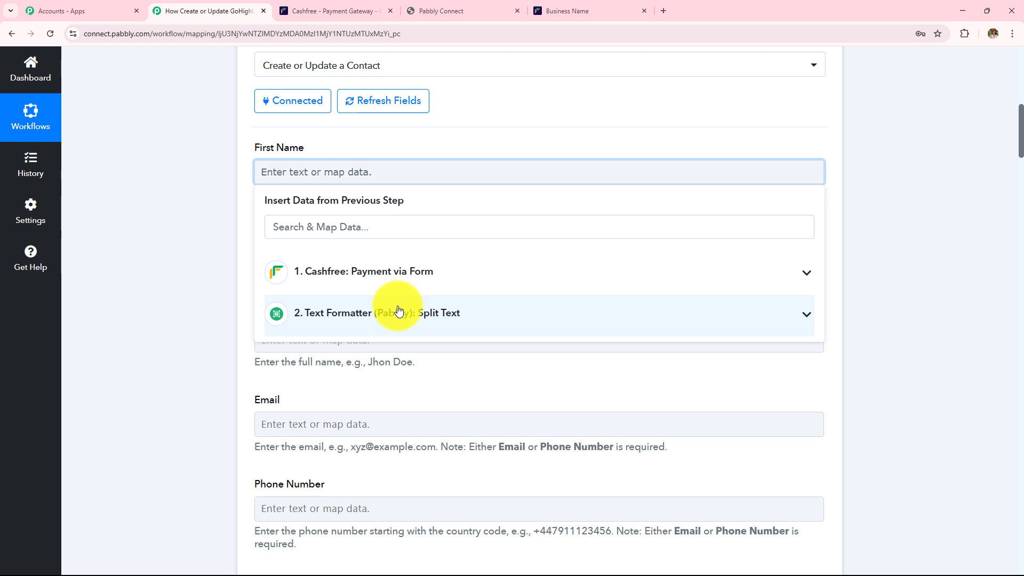
click(391, 320)
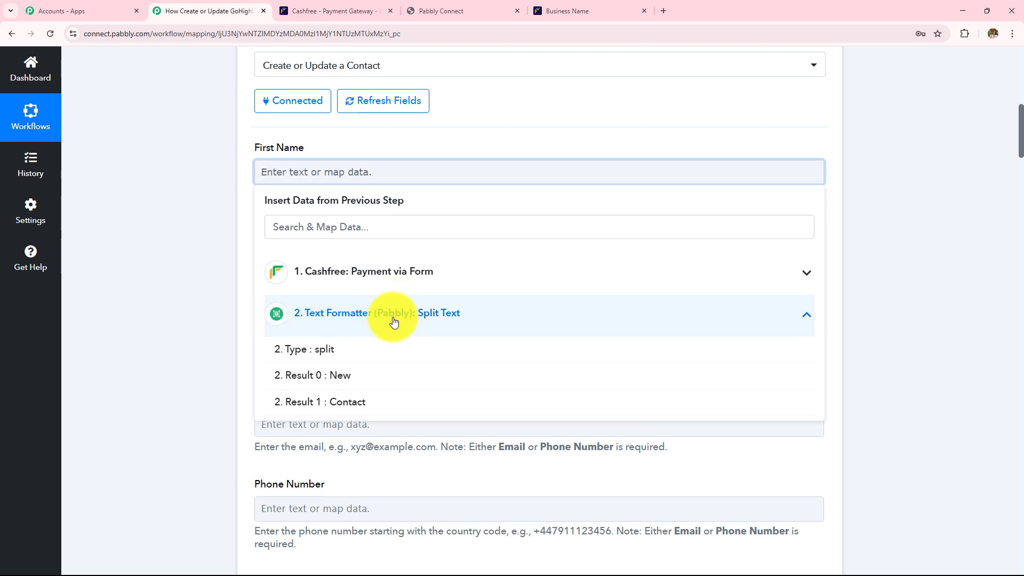
click(370, 379)
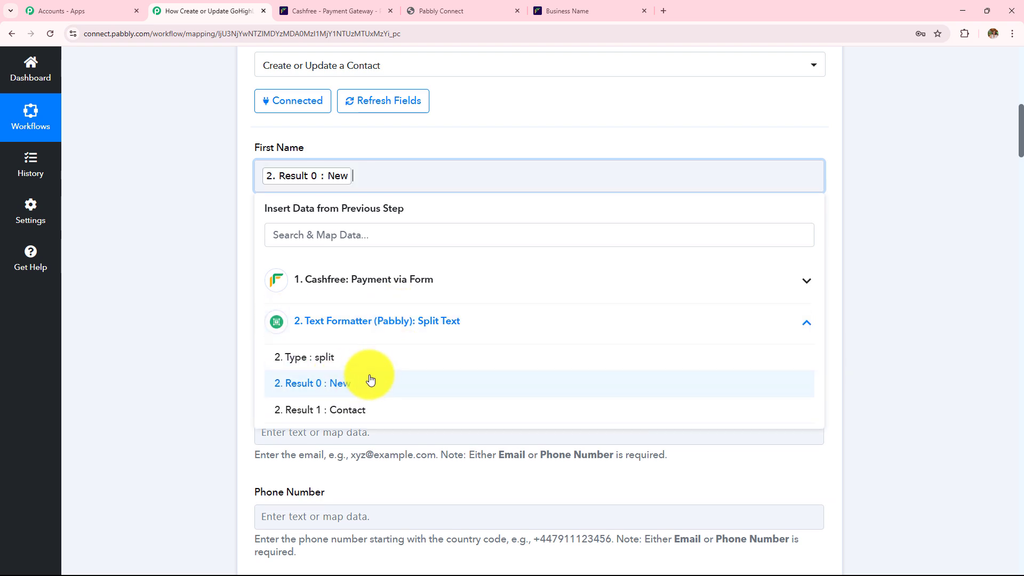
click(180, 276)
Map the Text Formatter split Result 1 into Last Name.
click(347, 262)
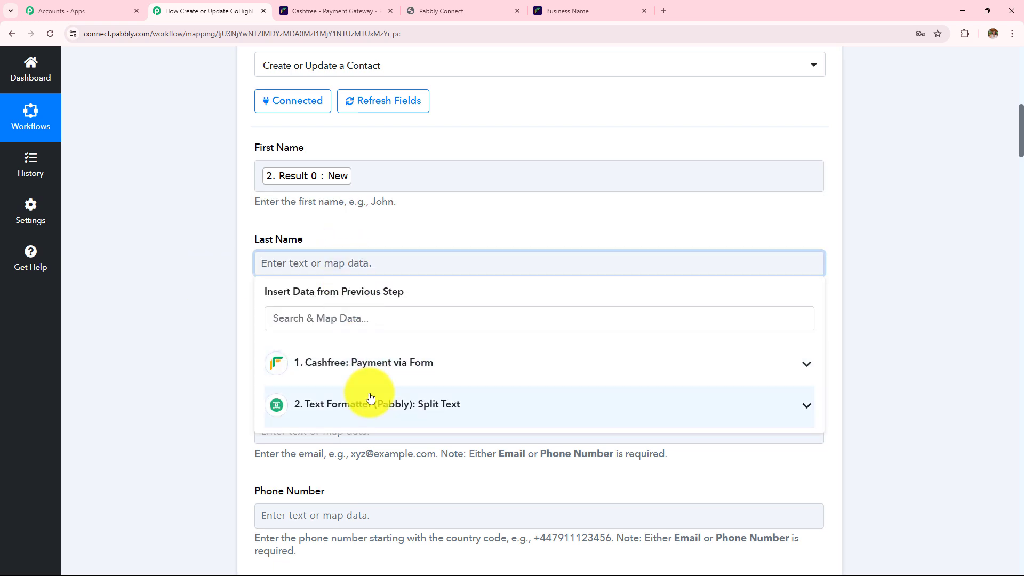
click(366, 401)
scroll(430, 269, down, 2)
click(363, 385)
click(381, 200)
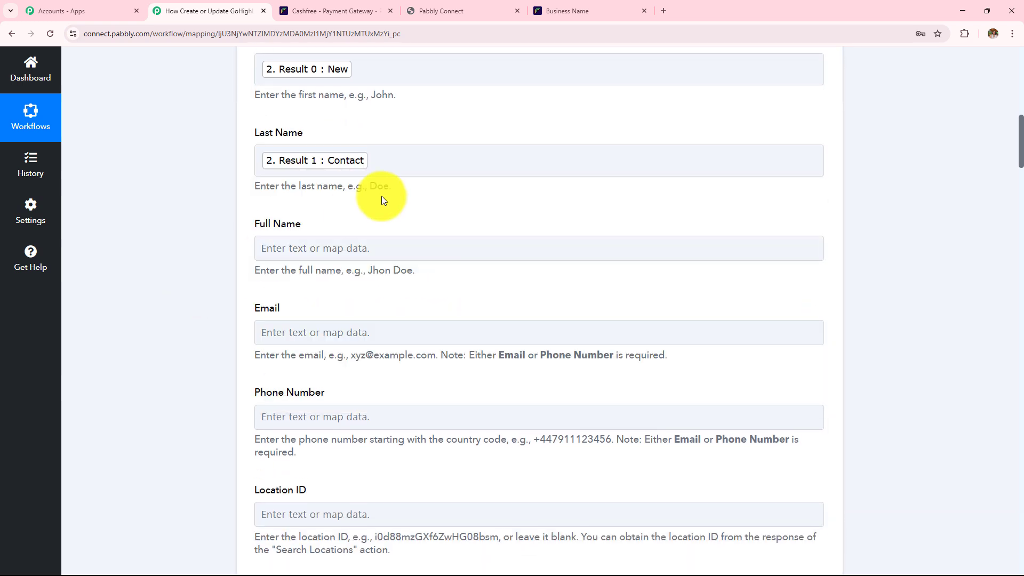
drag(254, 230, 336, 230)
scroll(334, 228, down, 2)
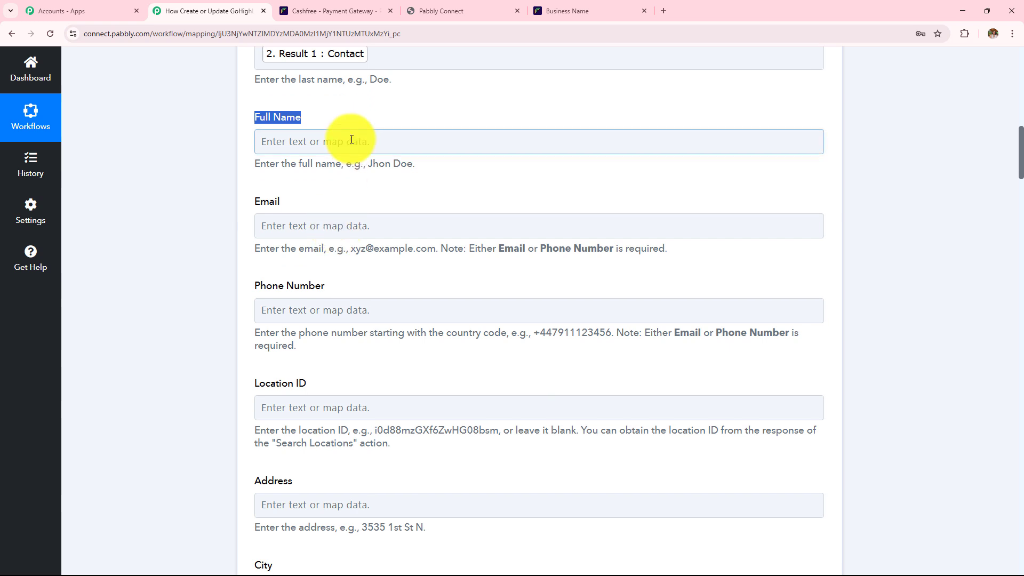
Map the Cashfree customer name into Full Name.
click(350, 137)
click(367, 241)
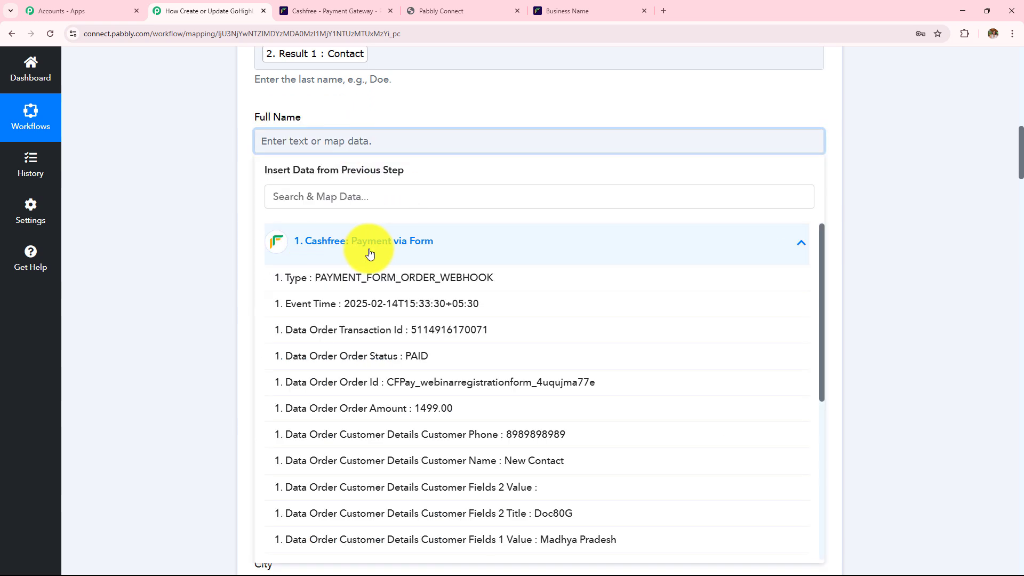
scroll(411, 368, down, 2)
click(413, 354)
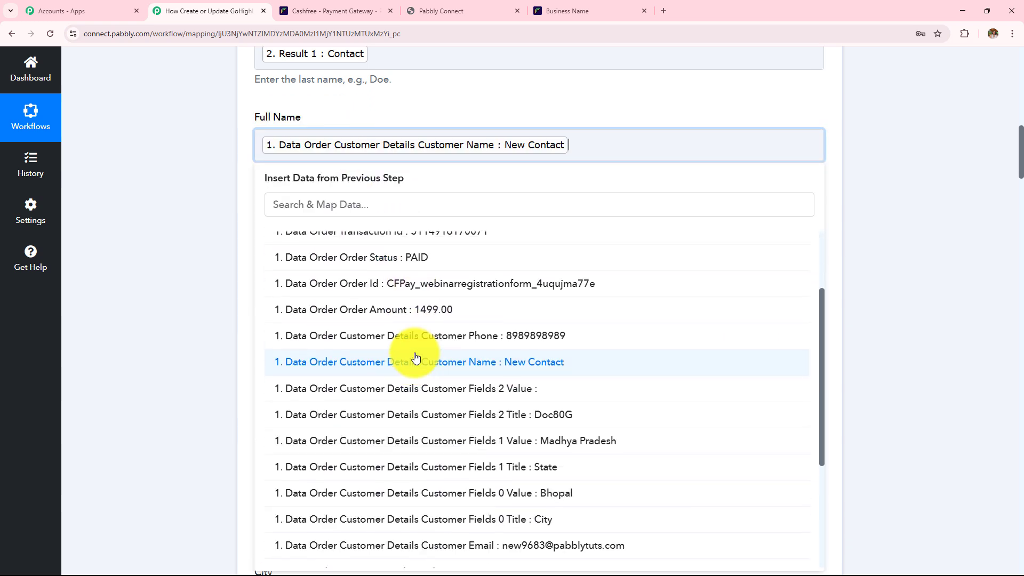
click(229, 251)
scroll(425, 208, down, 1)
Map the Cashfree customer email into the Email field.
click(426, 179)
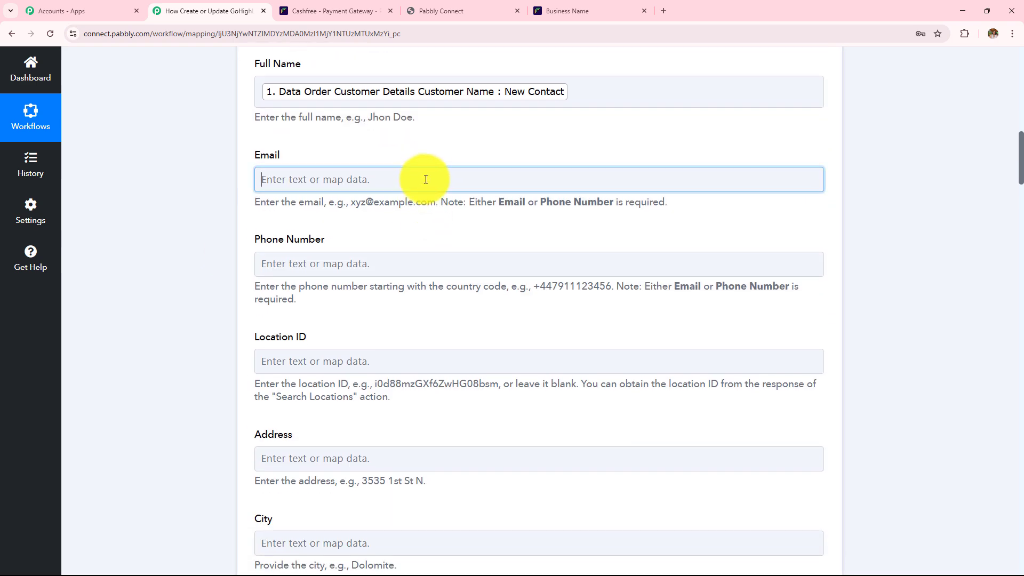
click(447, 276)
scroll(477, 399, down, 1)
scroll(477, 399, down, 4)
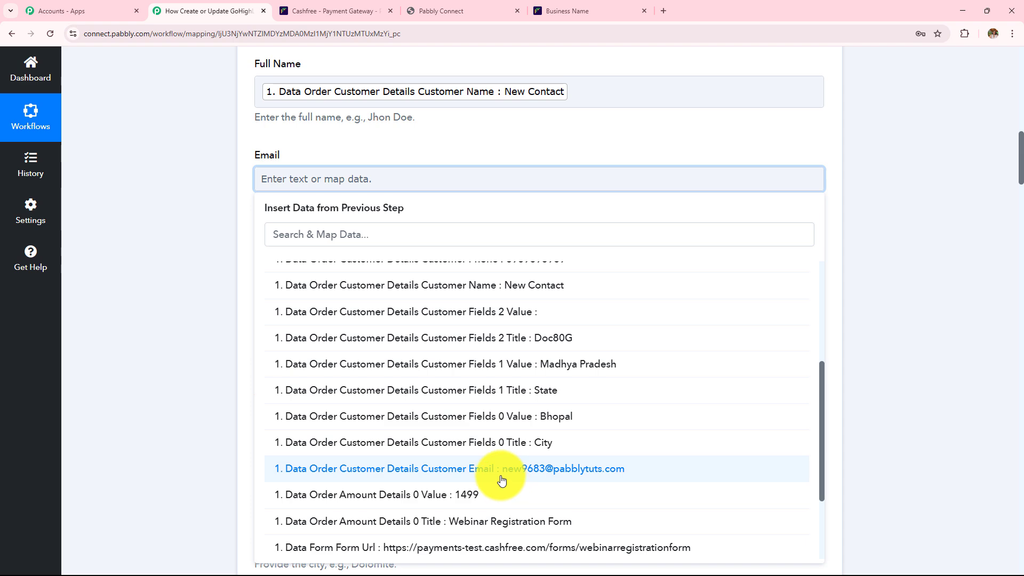
click(544, 480)
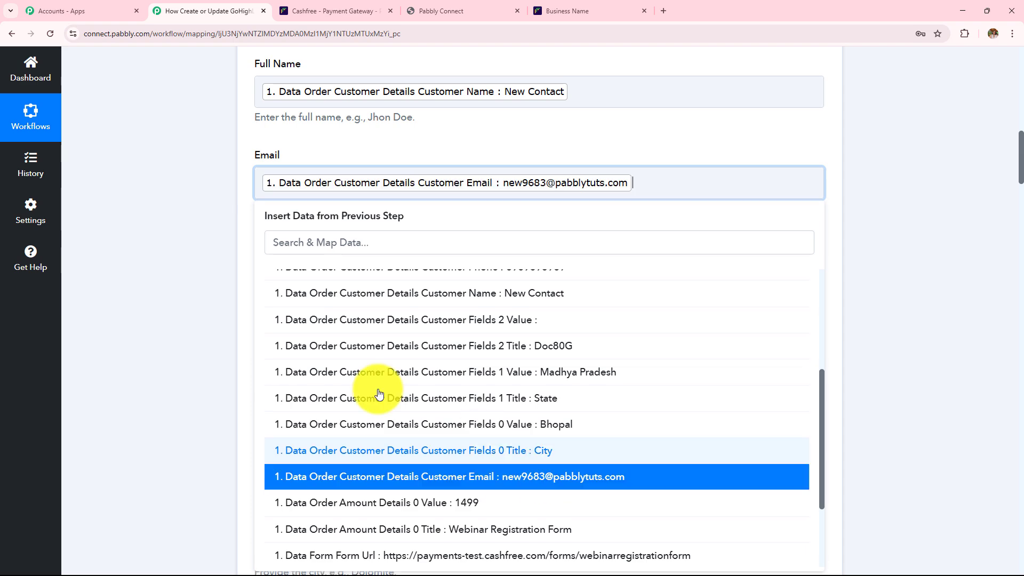
click(200, 290)
scroll(352, 224, down, 2)
Map the Cashfree customer phone into Phone Number.
click(335, 172)
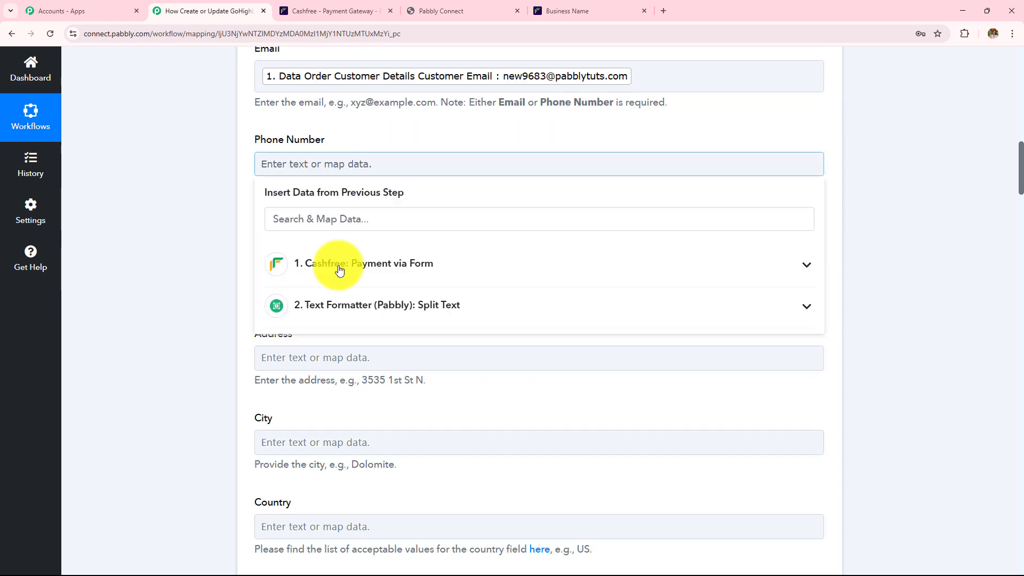
click(341, 269)
click(485, 468)
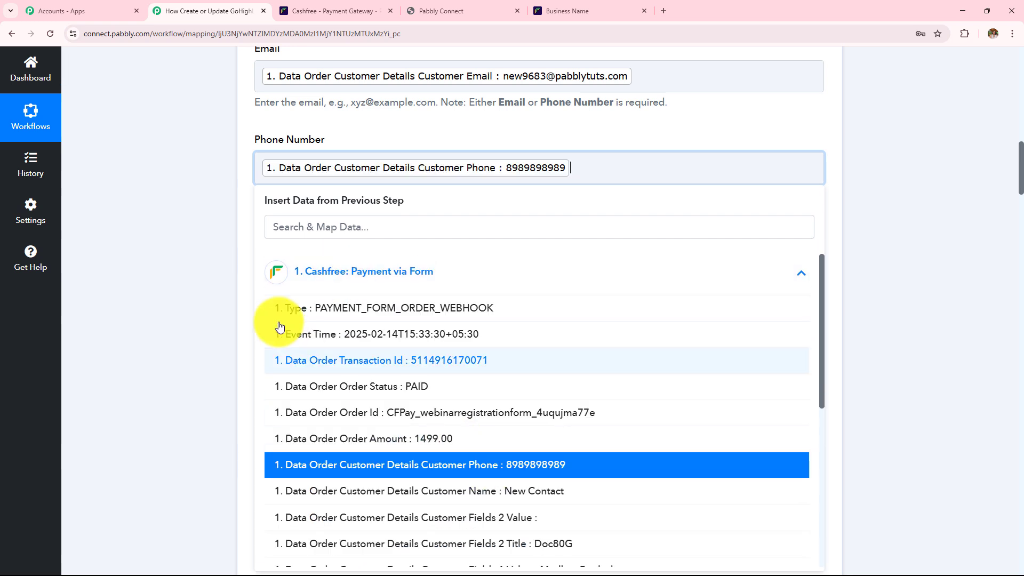
click(204, 283)
scroll(291, 225, down, 2)
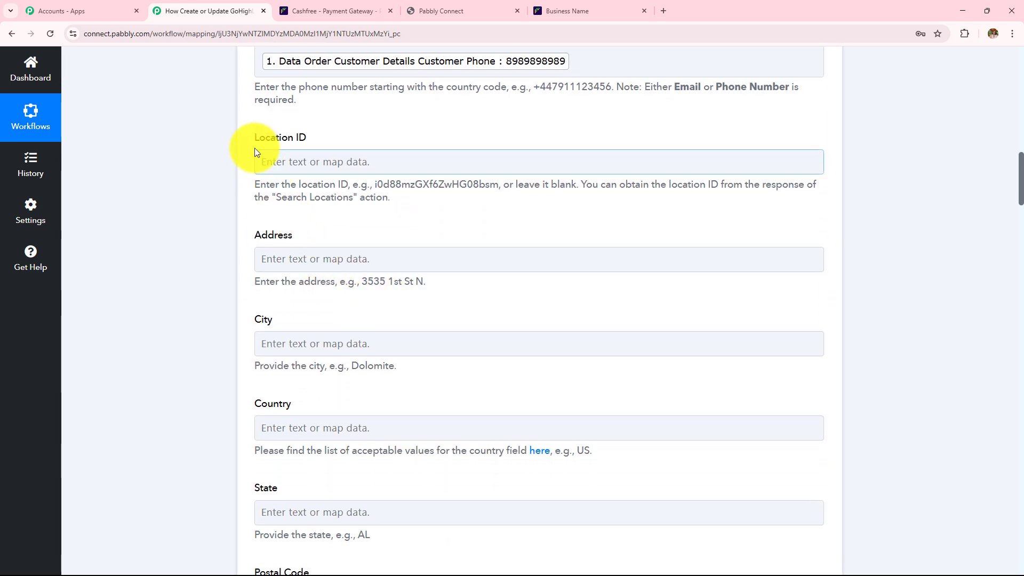
drag(252, 138, 316, 268)
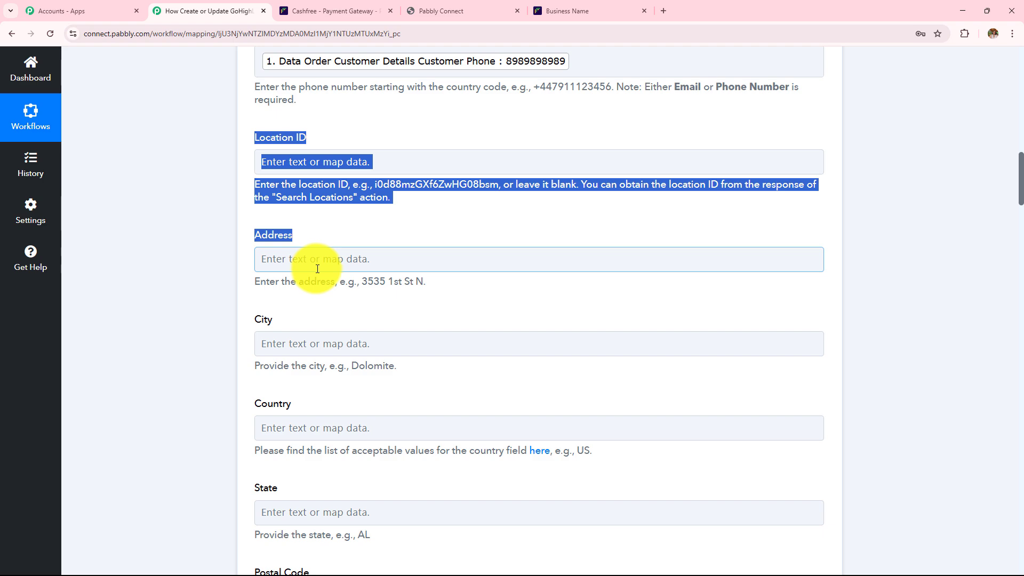
scroll(427, 216, down, 2)
Map the Cashfree Customer Fields 0 value Bhopal into City.
click(331, 238)
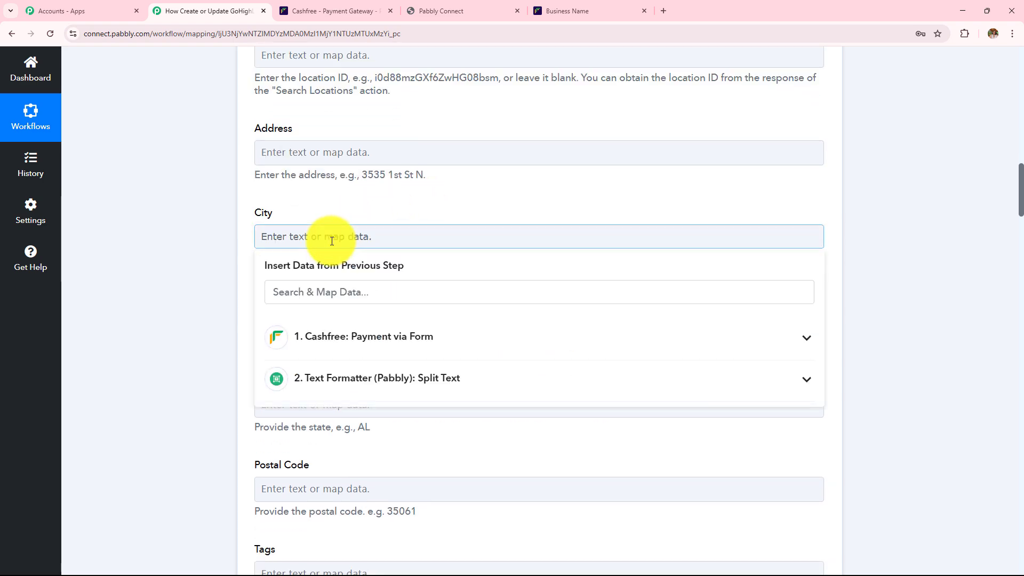
click(355, 367)
click(354, 337)
scroll(439, 418, down, 5)
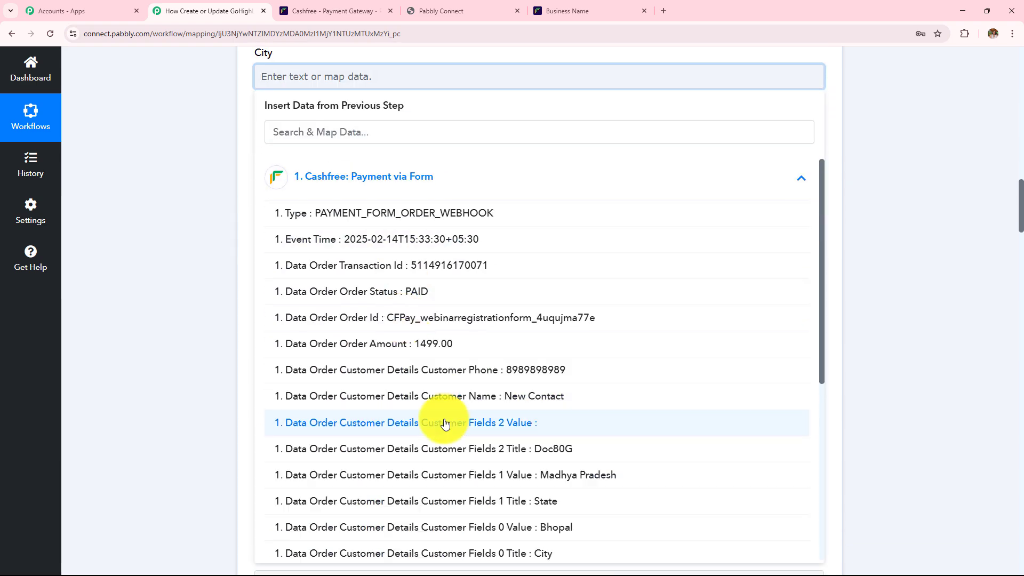
click(473, 424)
click(190, 271)
scroll(190, 270, down, 1)
Enter IN as the contact's Country.
double_click(272, 92)
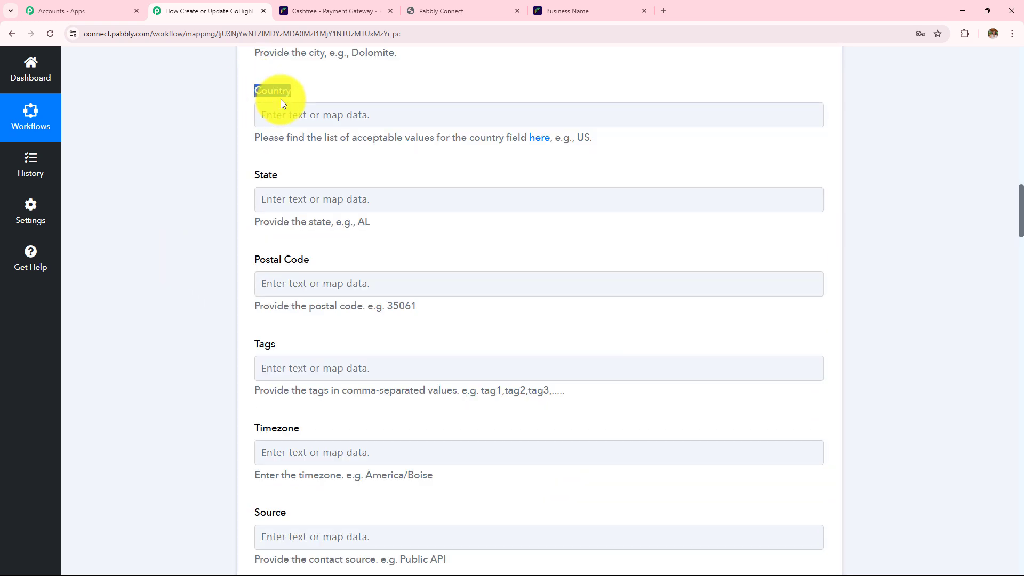
drag(254, 141, 332, 142)
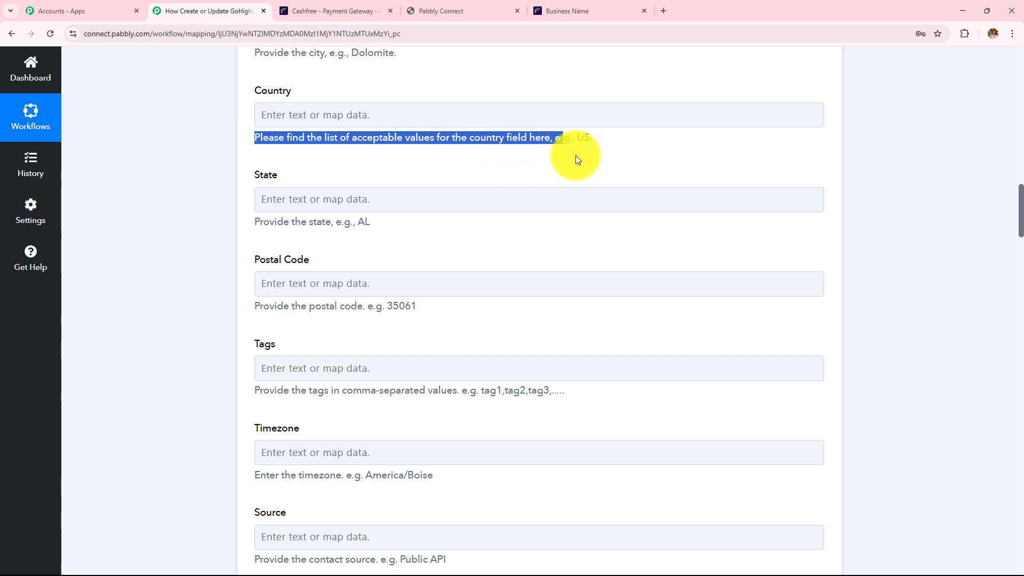
click(469, 109)
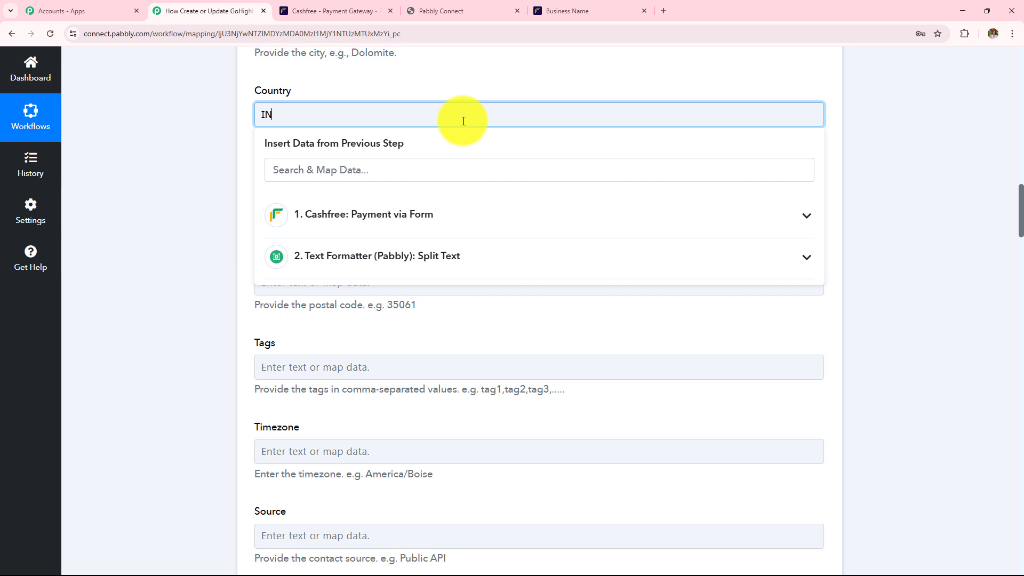
click(142, 179)
Map the Cashfree Customer Fields 1 value Madhya Pradesh into State.
click(297, 197)
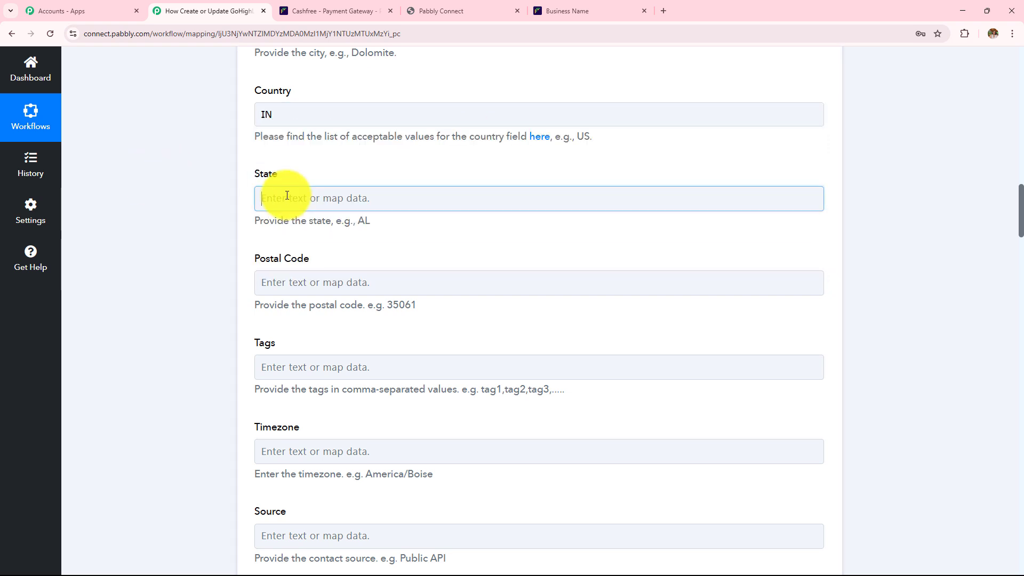
click(475, 298)
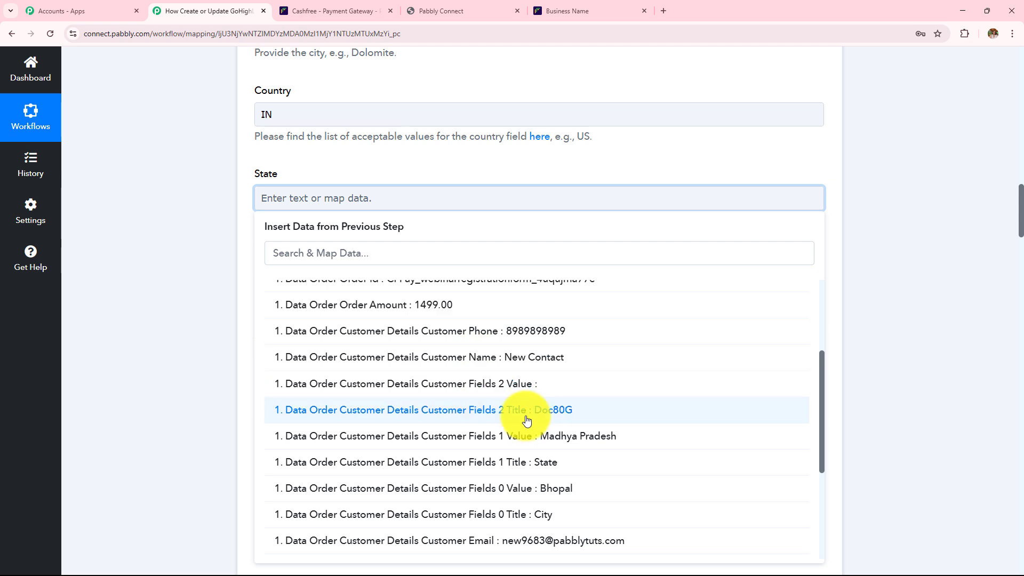
click(526, 436)
click(192, 258)
scroll(426, 238, down, 1)
scroll(426, 238, down, 2)
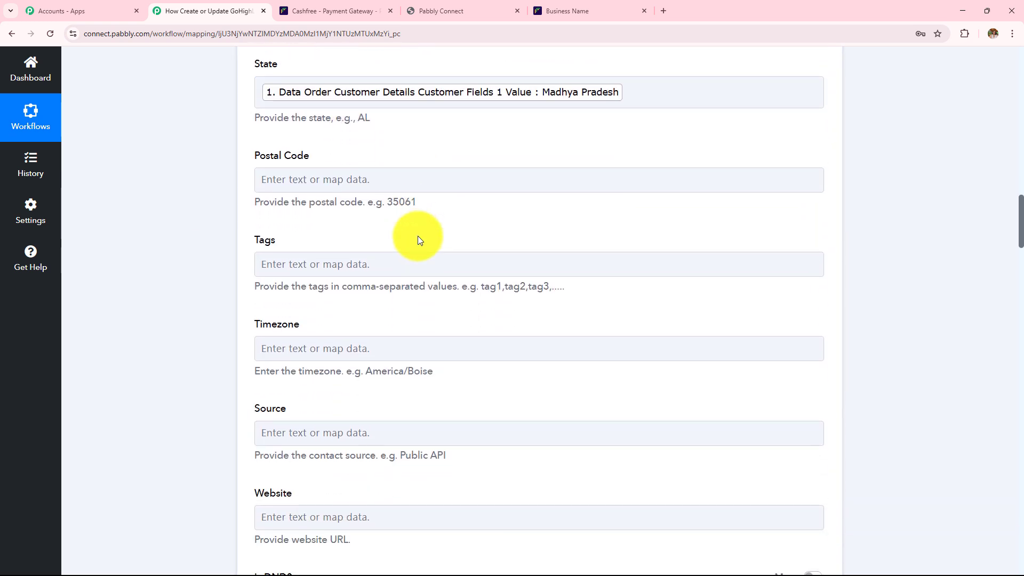
drag(253, 110, 497, 444)
scroll(552, 326, down, 2)
scroll(552, 326, down, 3)
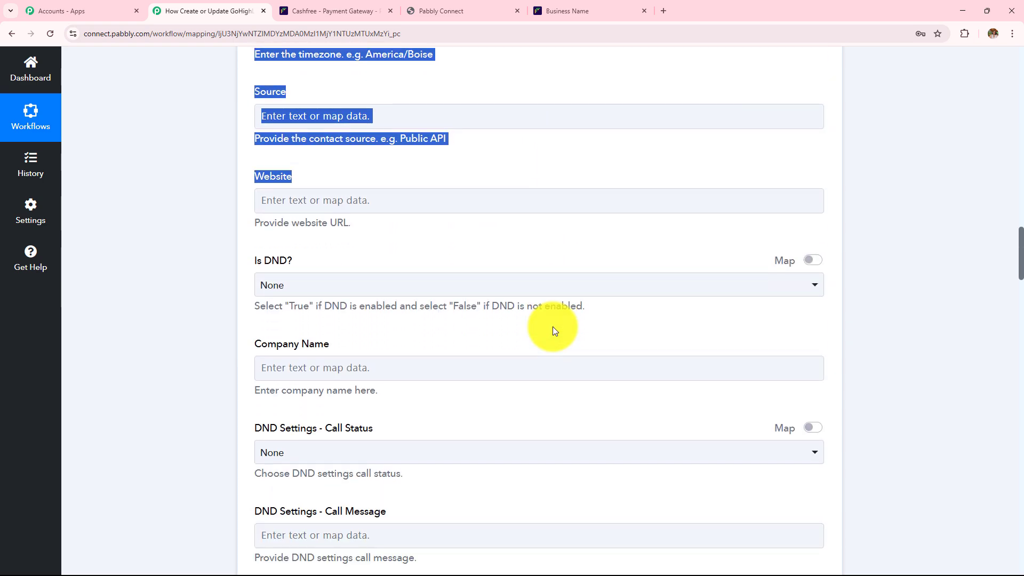
scroll(319, 298, up, 4)
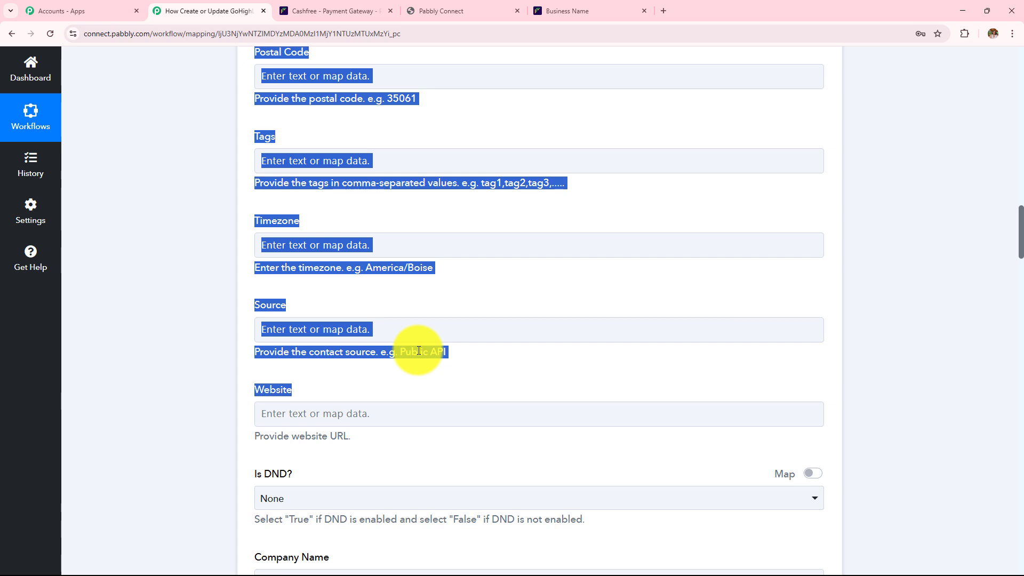
scroll(461, 309, down, 1)
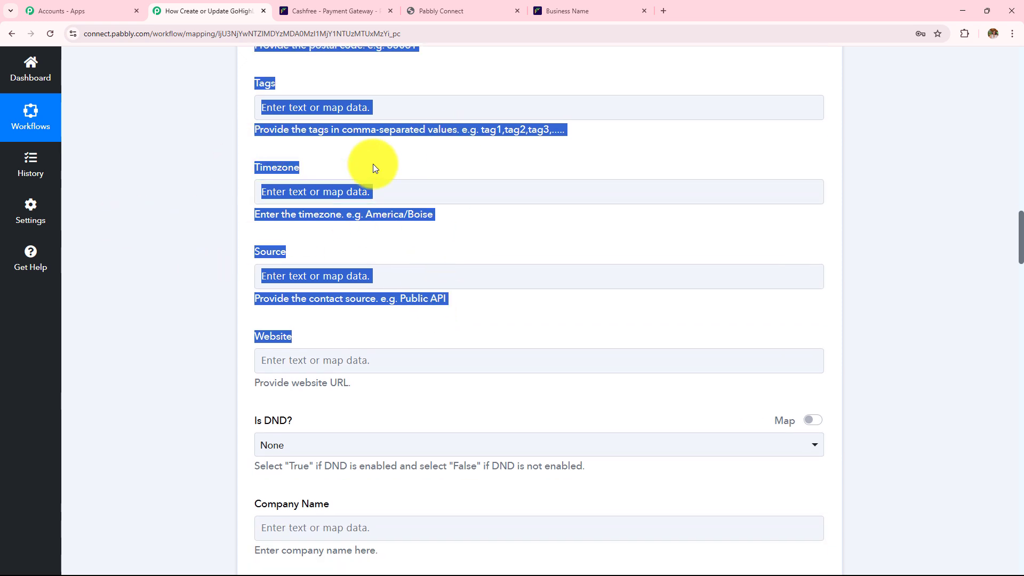
scroll(352, 373, down, 2)
scroll(345, 378, down, 1)
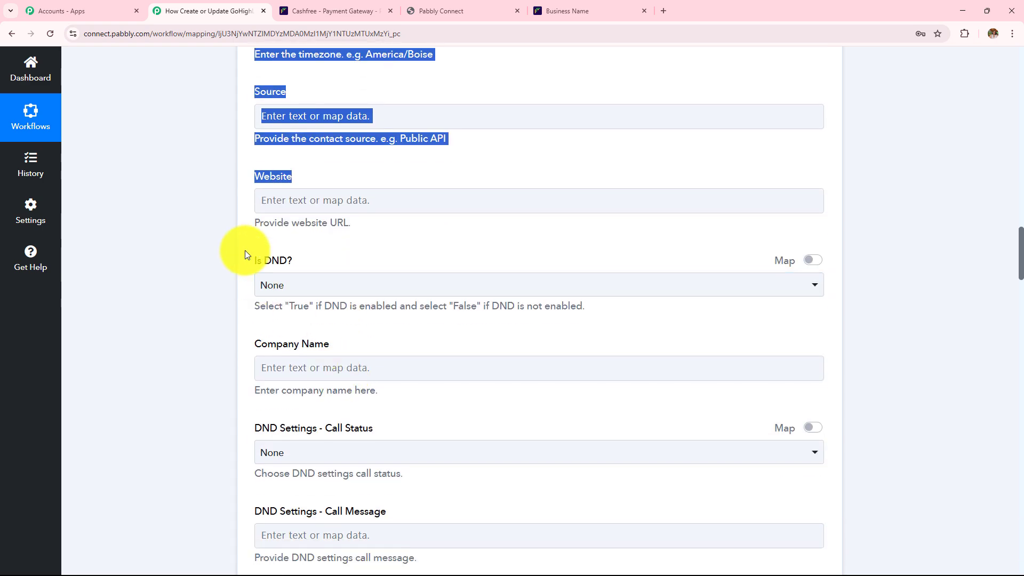
Leave Is DND? and DND Call Status set to None.
click(331, 288)
click(315, 349)
scroll(388, 297, down, 3)
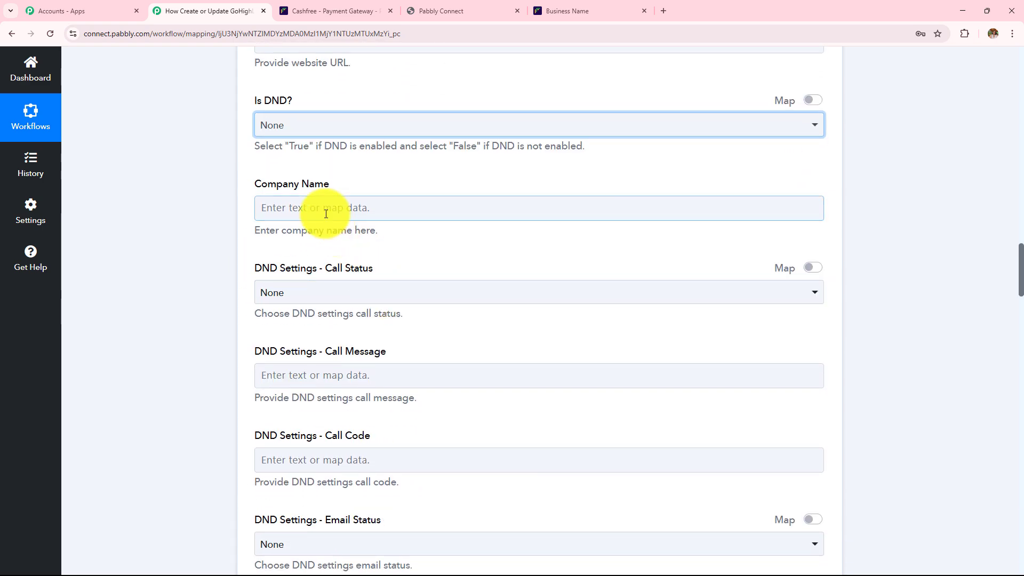
triple_click(252, 185)
scroll(297, 329, down, 2)
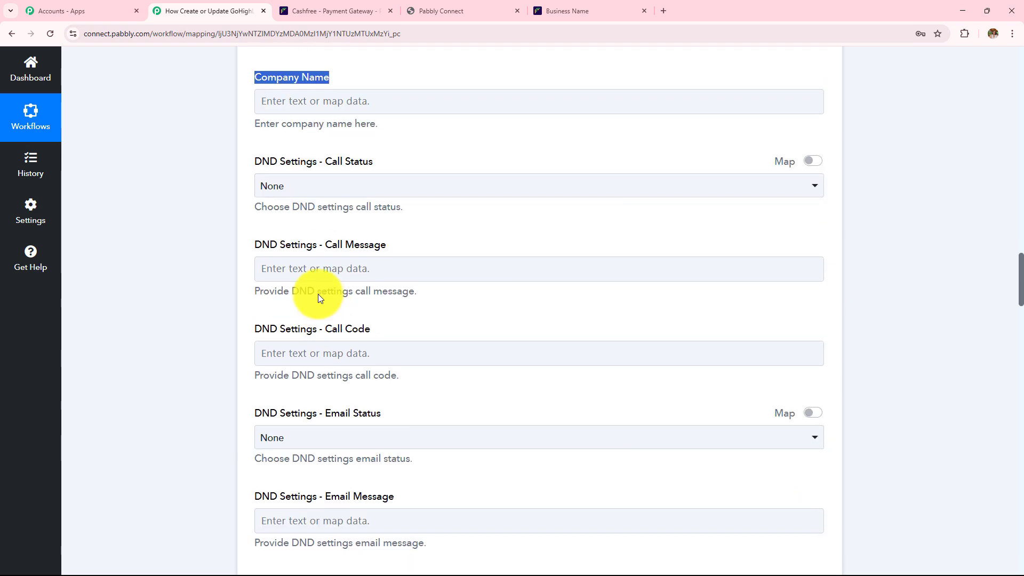
triple_click(252, 160)
click(366, 187)
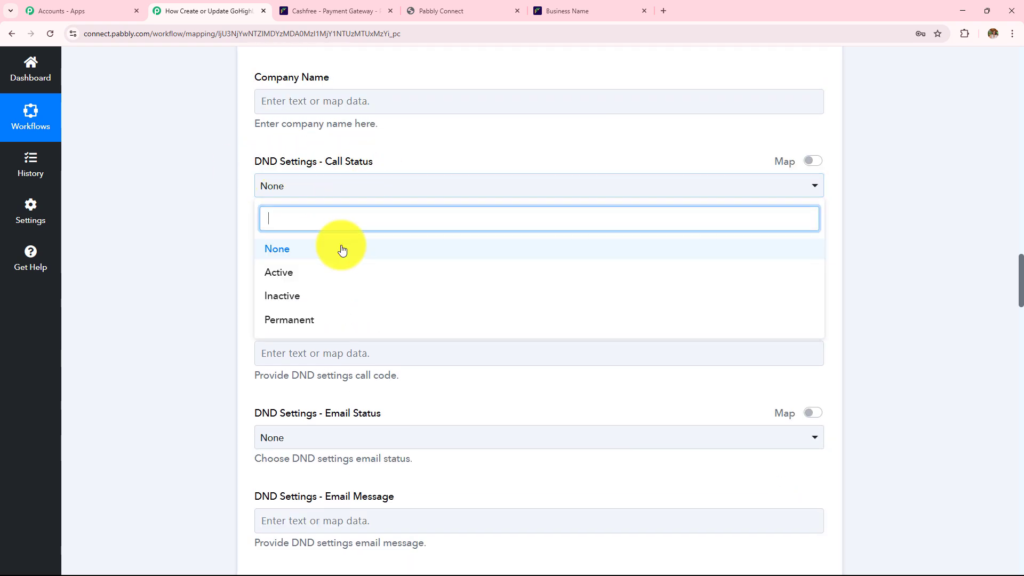
click(342, 247)
scroll(364, 230, down, 2)
drag(255, 139, 544, 463)
scroll(516, 395, down, 4)
scroll(517, 394, down, 15)
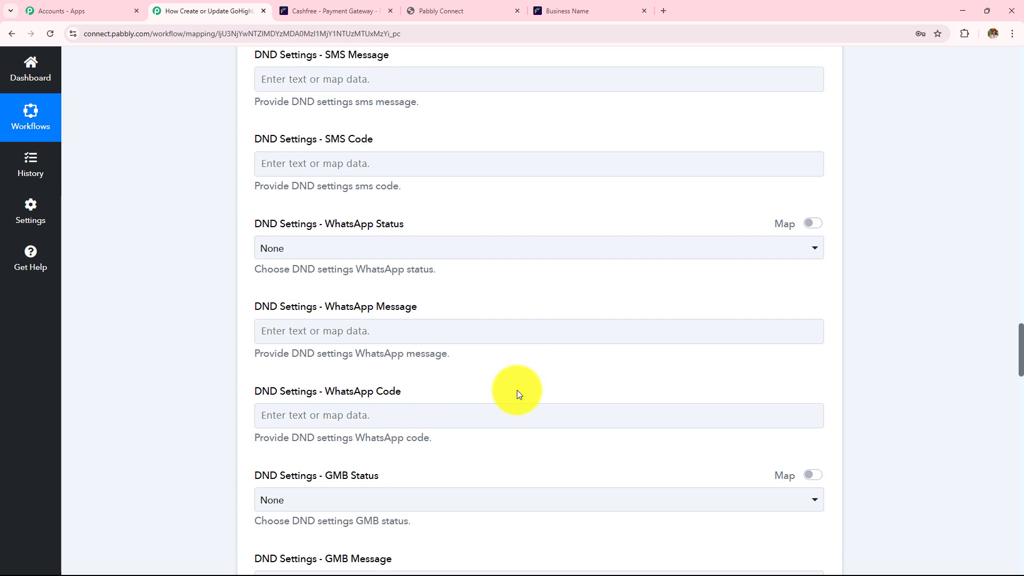
scroll(517, 393, up, 2)
scroll(517, 389, up, 15)
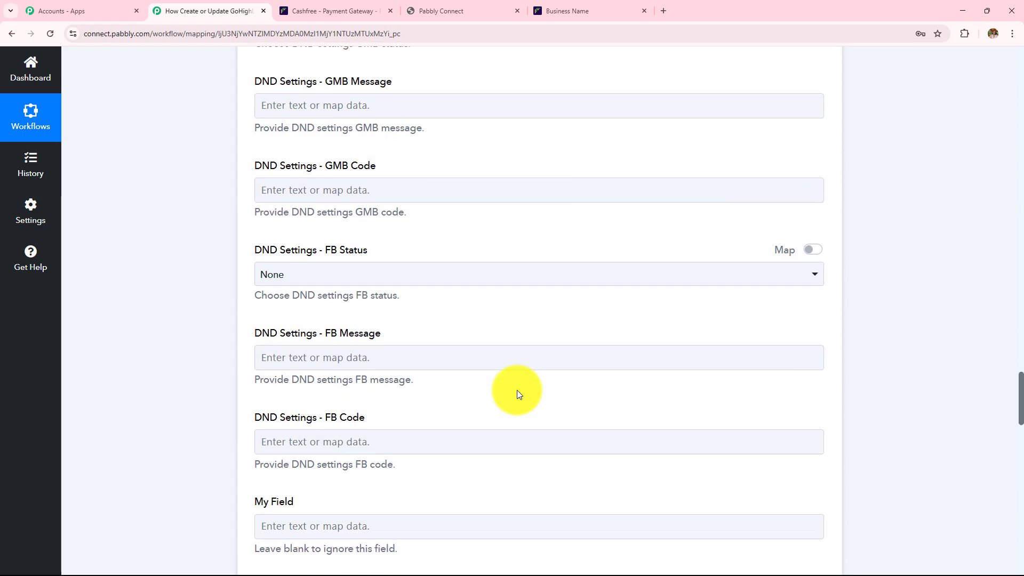
scroll(513, 387, up, 15)
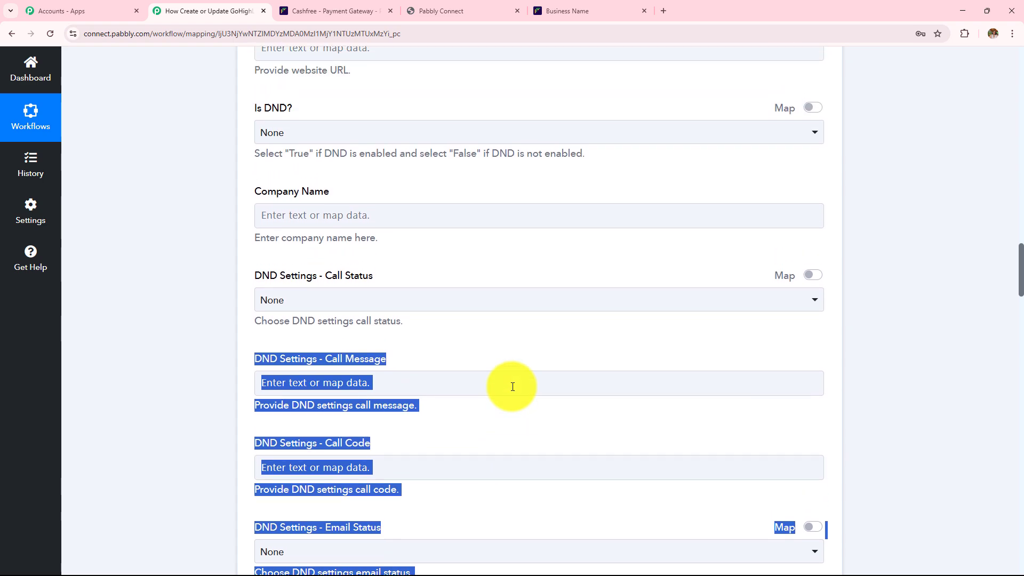
scroll(542, 341, up, 10)
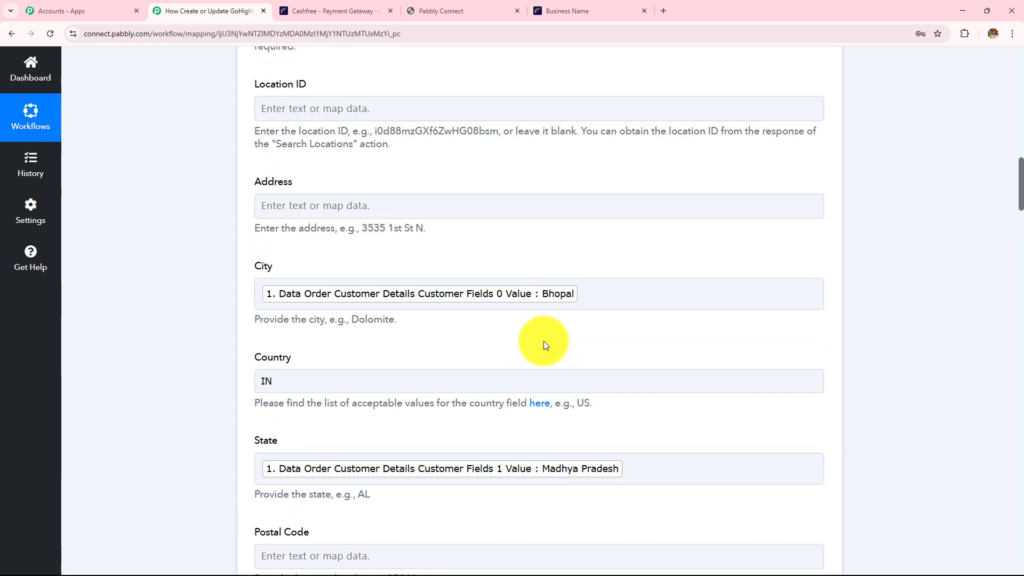
scroll(478, 468, up, 8)
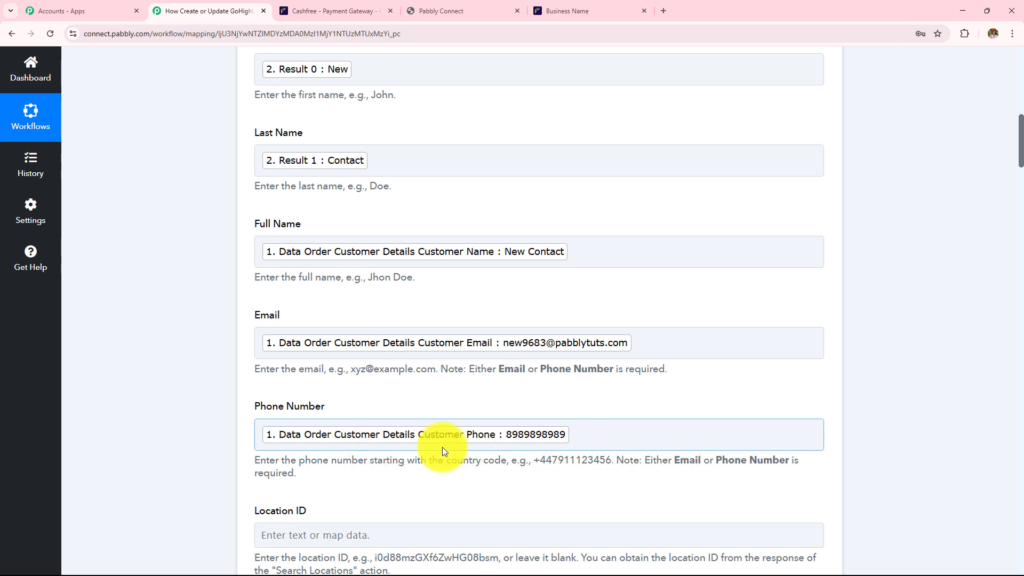
scroll(586, 443, down, 1)
scroll(585, 444, down, 8)
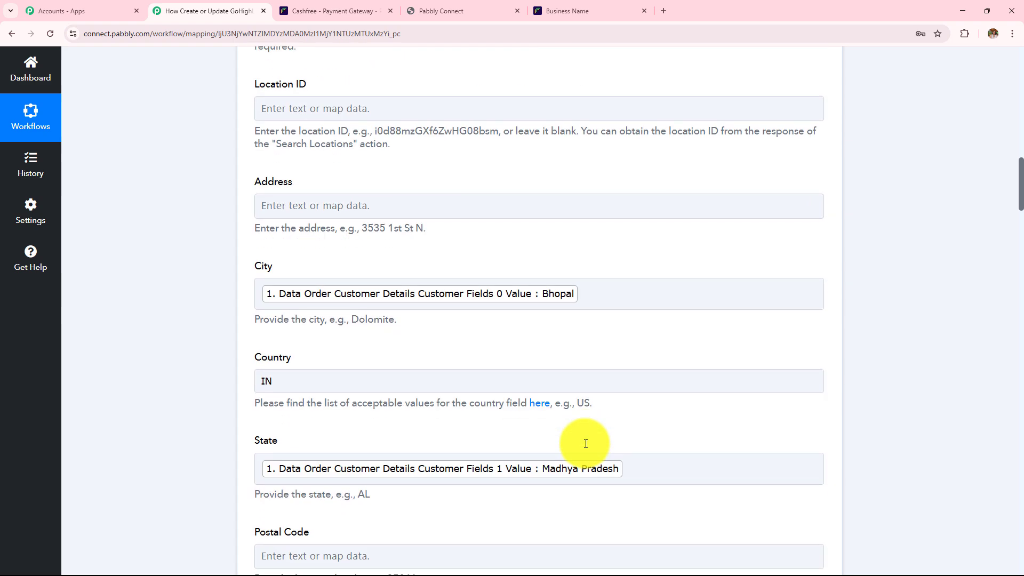
scroll(587, 447, down, 4)
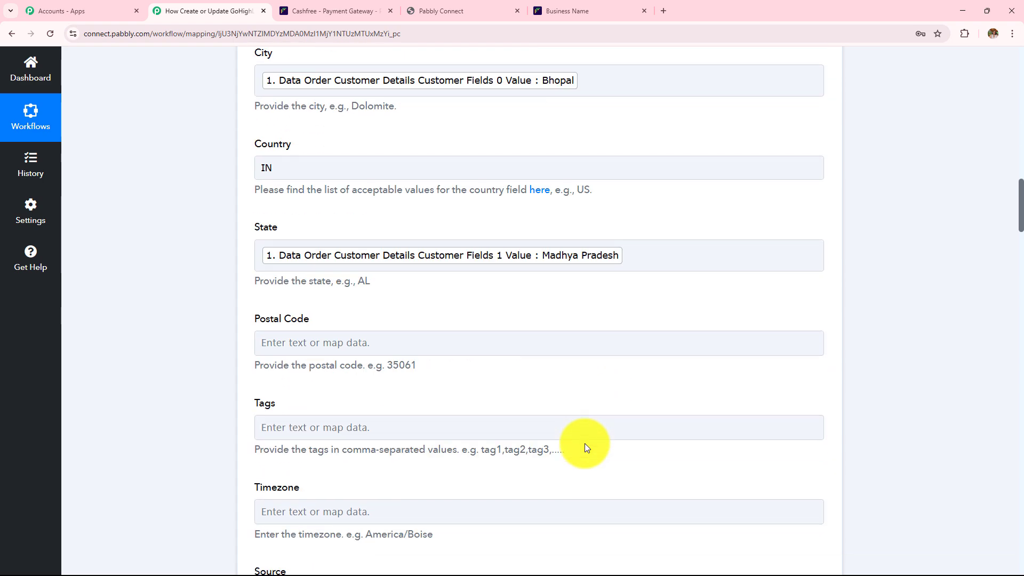
scroll(585, 453, down, 3)
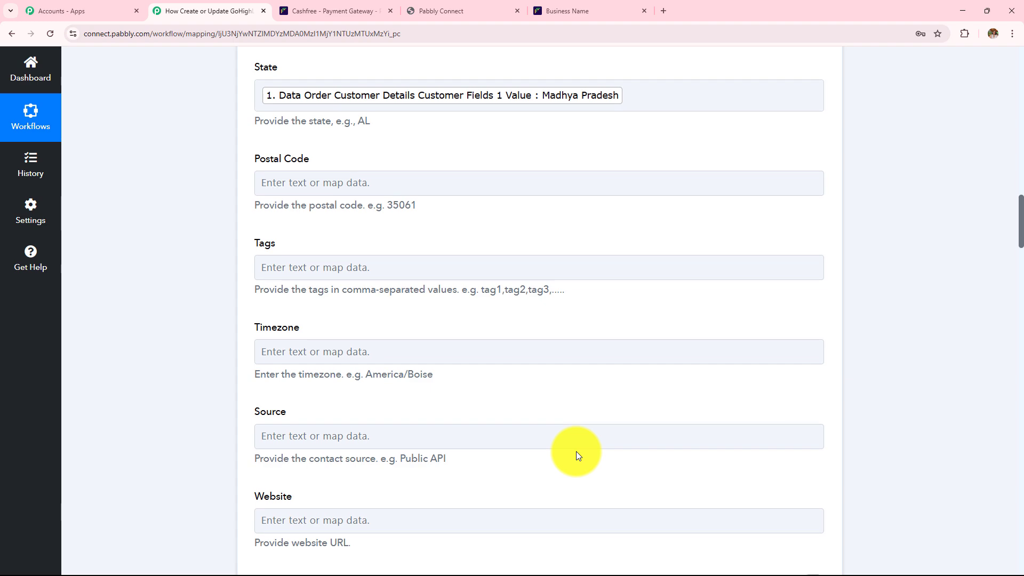
scroll(578, 455, up, 3)
scroll(576, 451, down, 15)
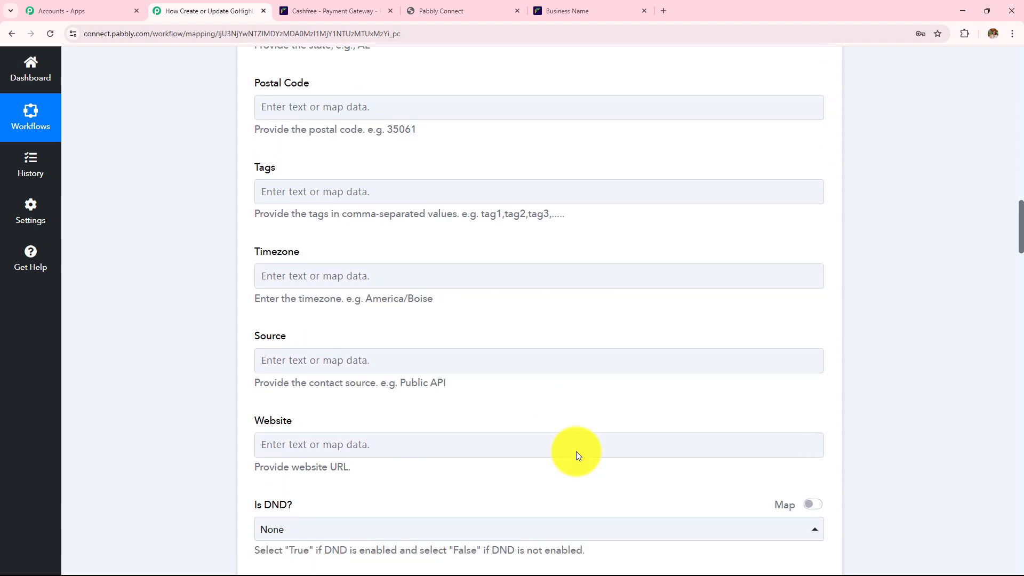
drag(576, 451, 577, 451)
scroll(576, 451, down, 17)
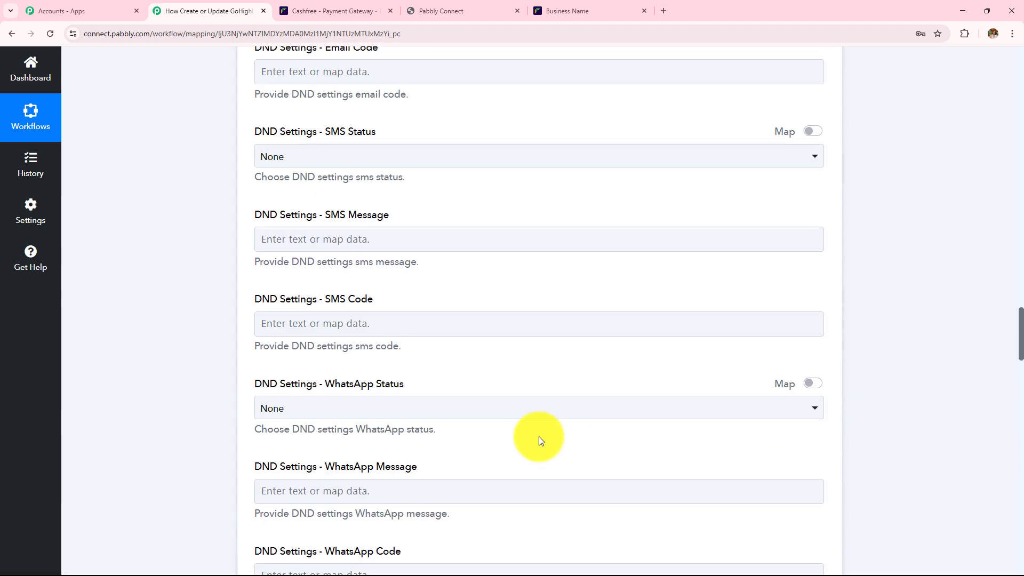
scroll(414, 402, down, 20)
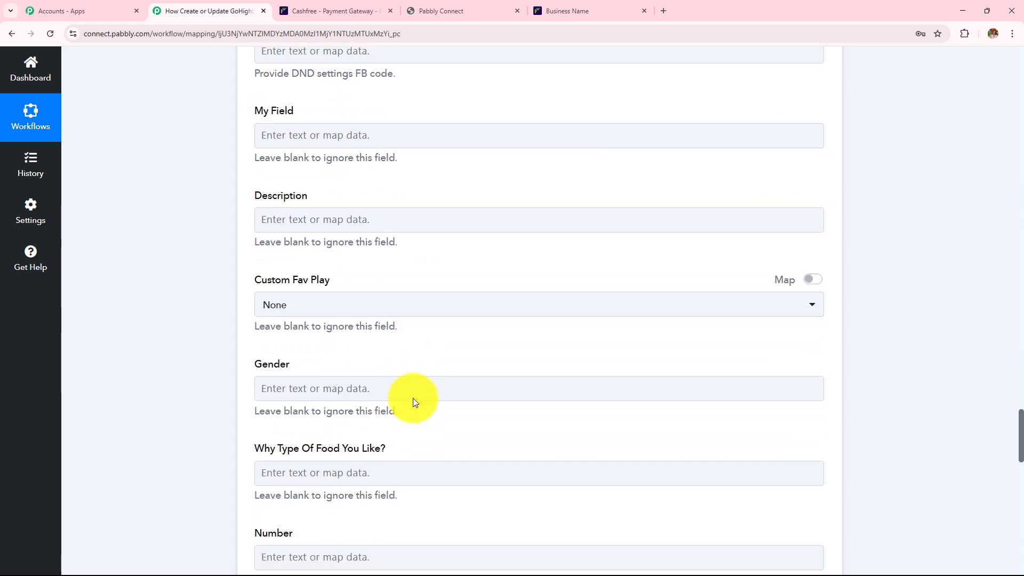
scroll(413, 398, down, 8)
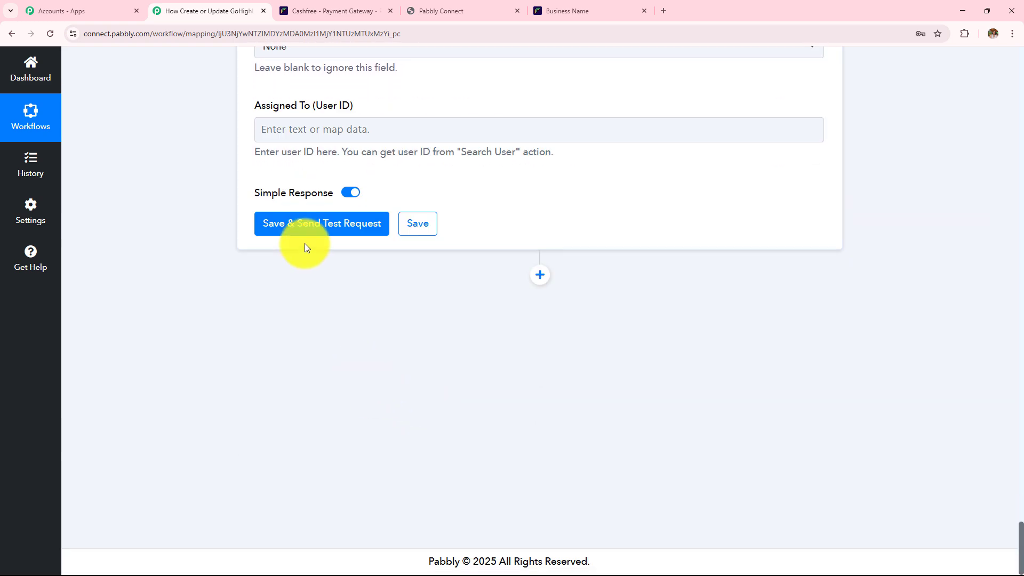
Save and test the LeadConnector step, review the returned contact, then go to GoHighLevel.
click(303, 222)
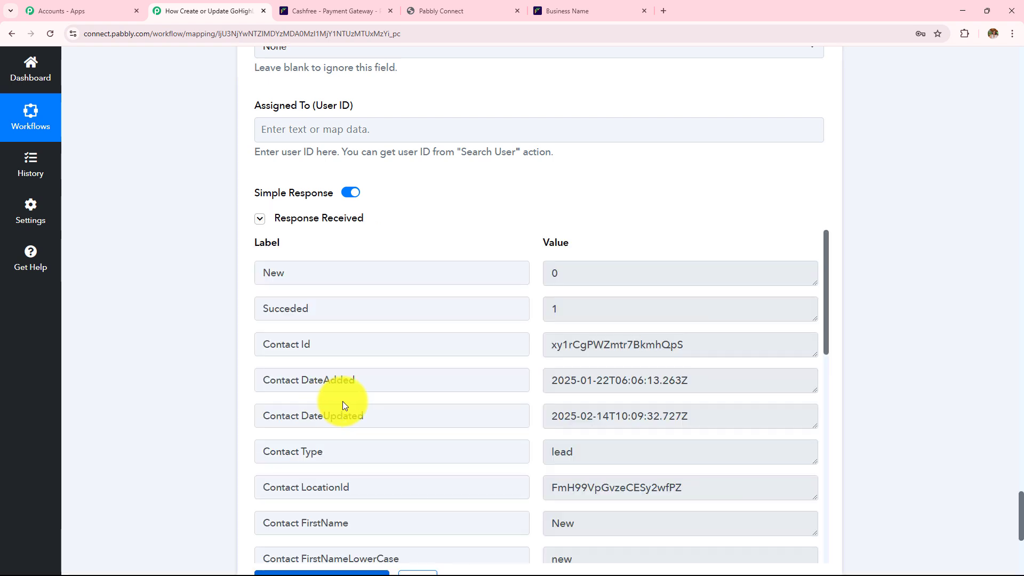
scroll(594, 415, down, 3)
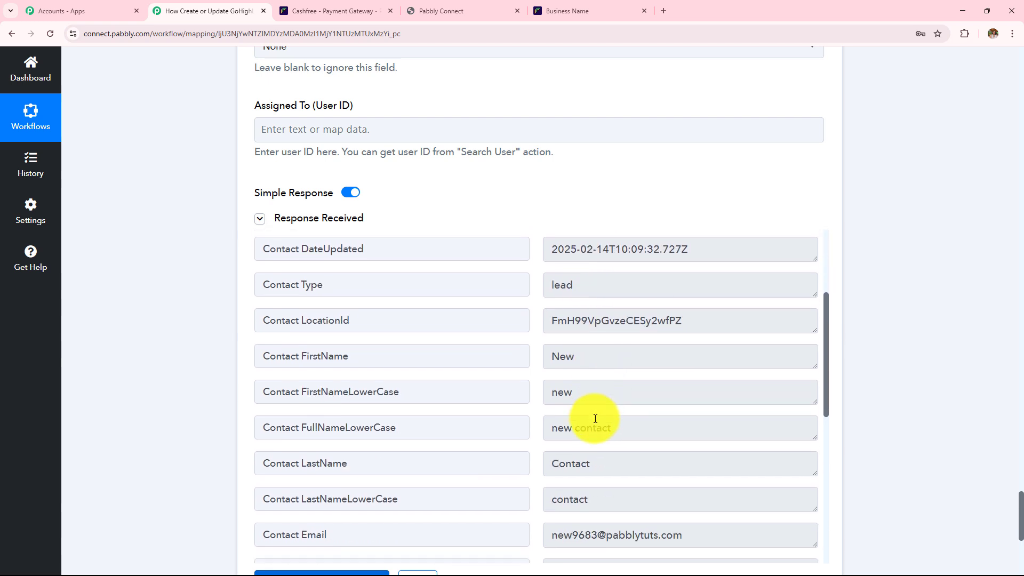
scroll(595, 419, down, 3)
scroll(595, 419, up, 8)
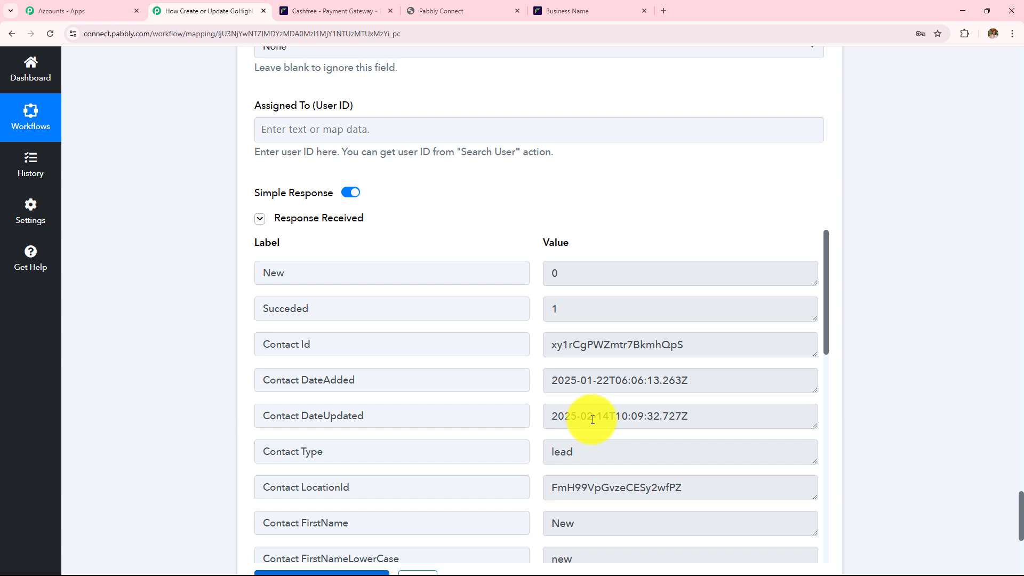
click(469, 10)
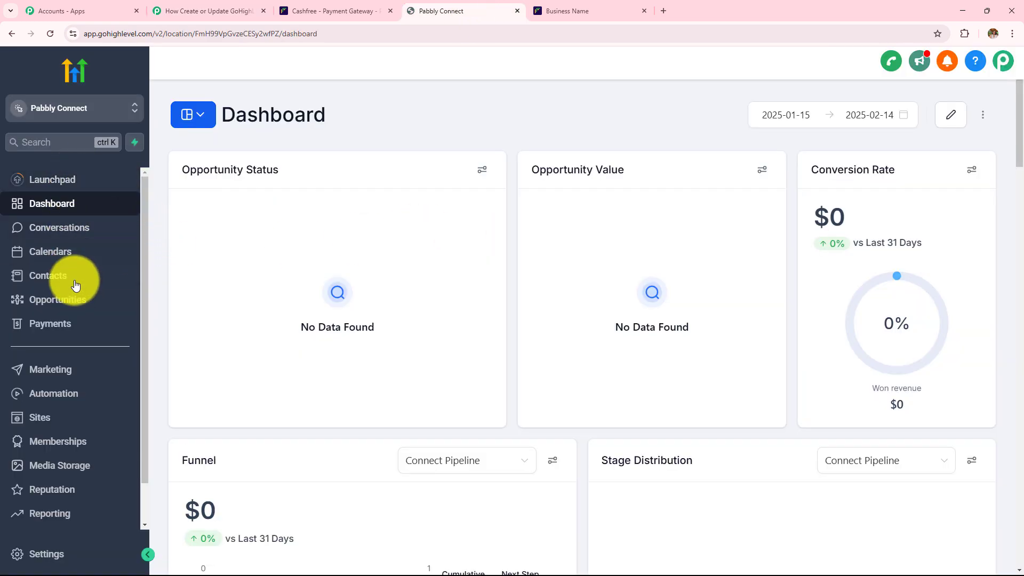
Verify the New Contact record's first name, last name, email and phone, then return to Pabbly.
click(48, 284)
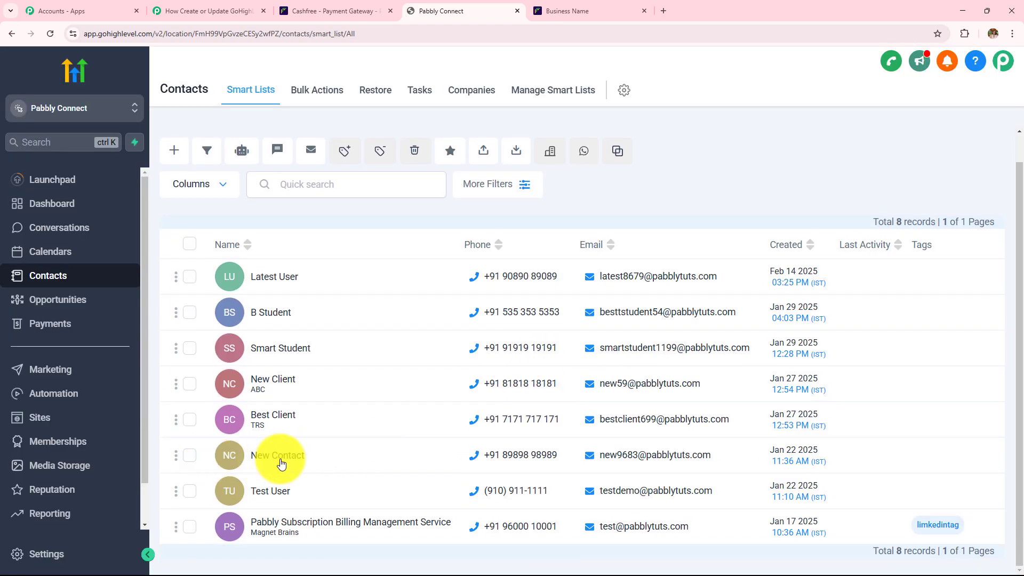
click(281, 461)
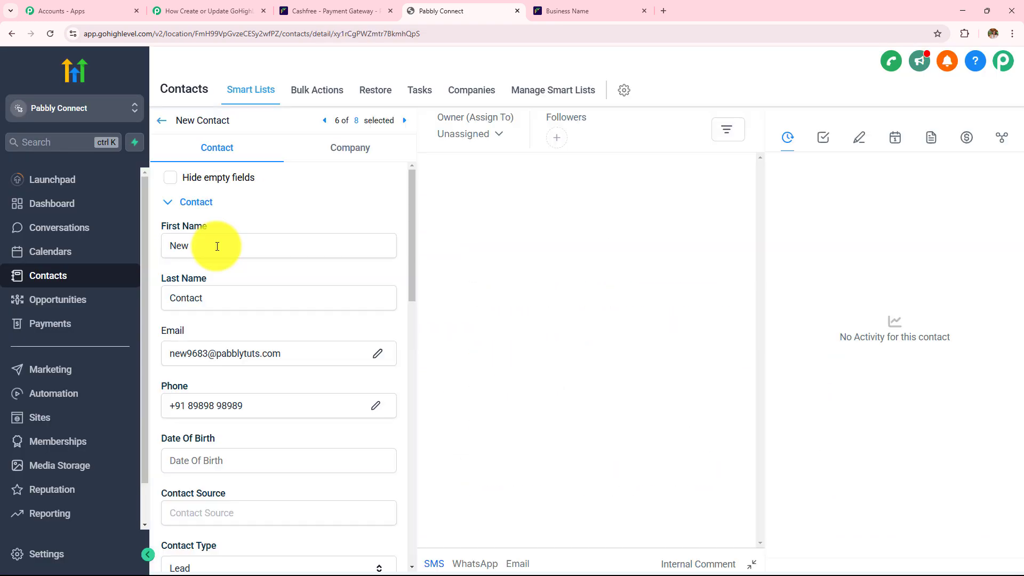
double_click(276, 245)
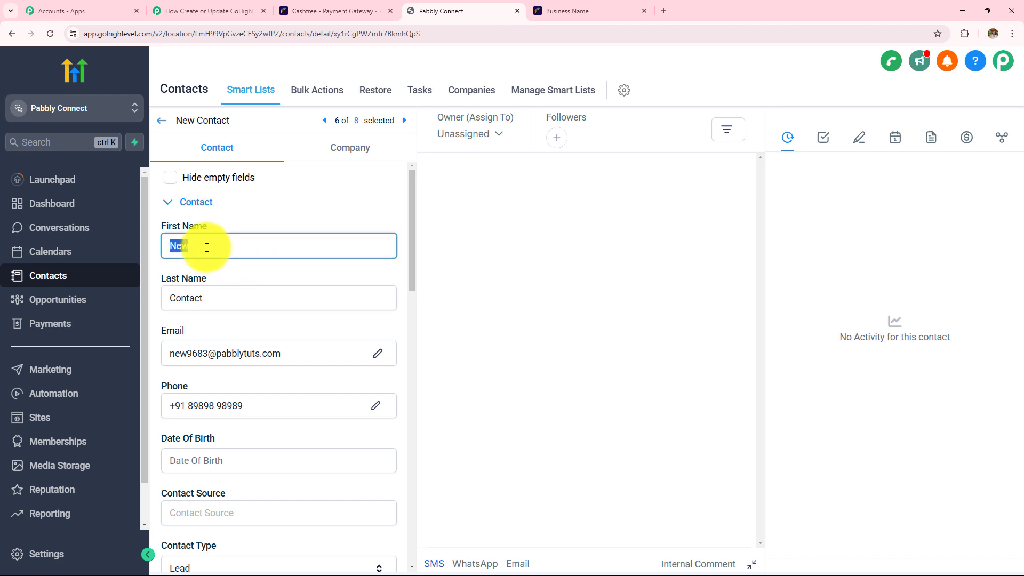
double_click(224, 298)
click(209, 364)
triple_click(209, 366)
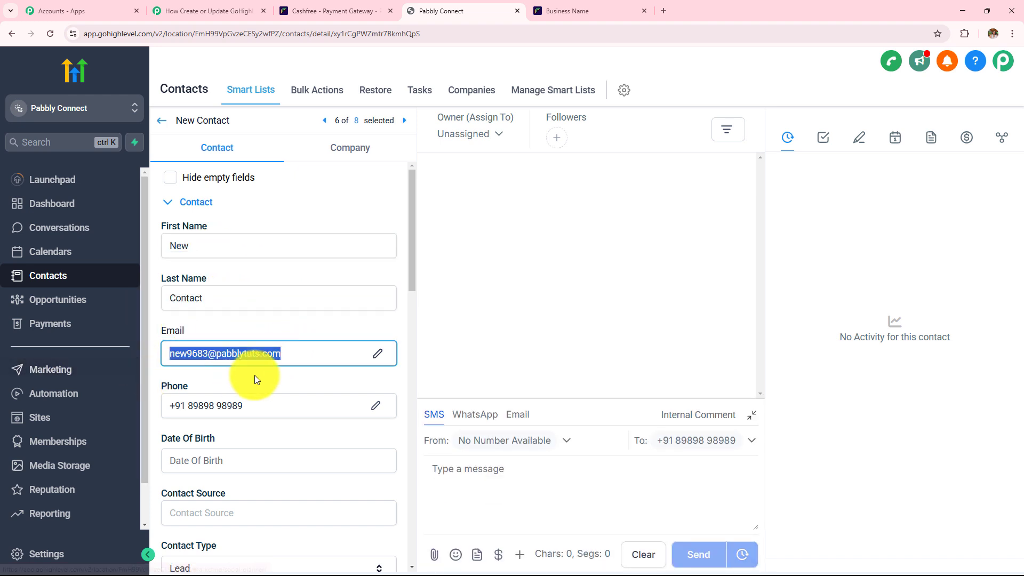
triple_click(266, 404)
scroll(229, 406, down, 5)
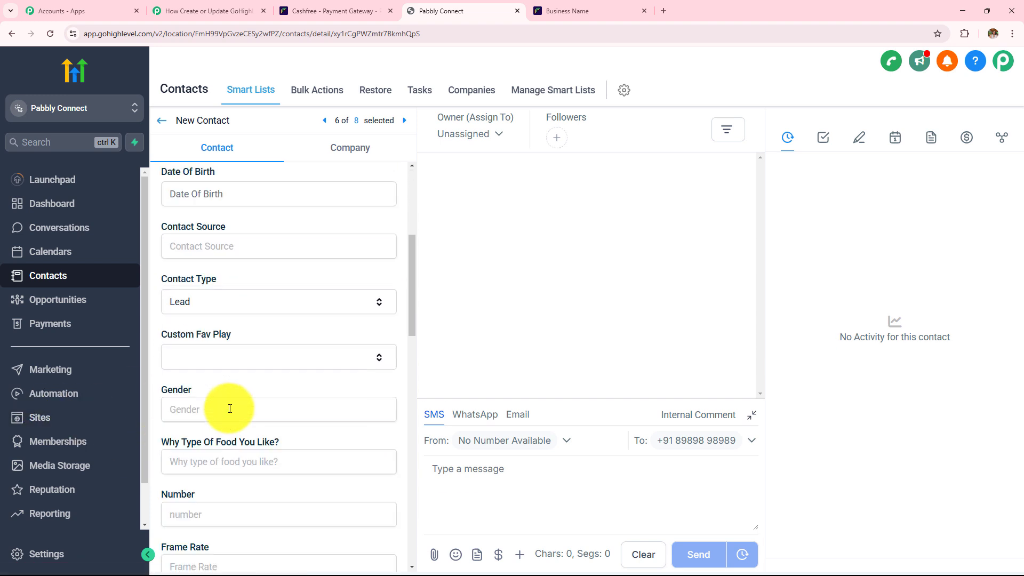
scroll(229, 407, down, 4)
scroll(229, 407, up, 15)
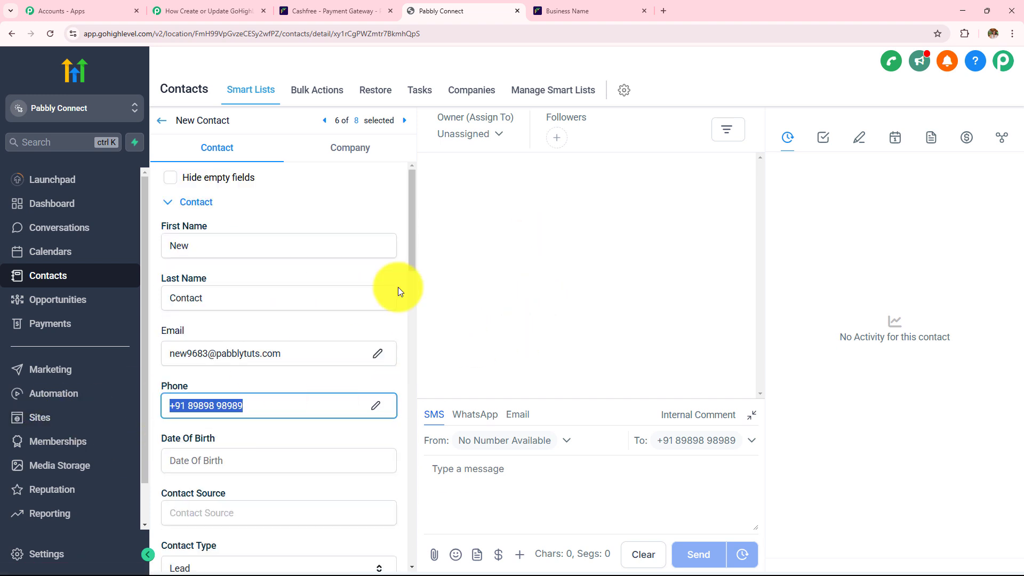
click(197, 11)
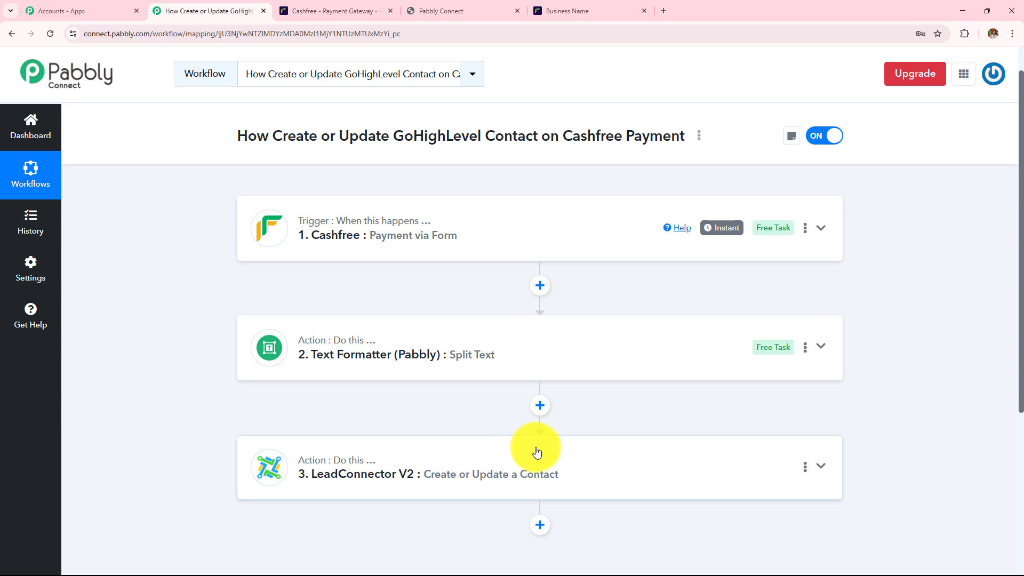
click(319, 9)
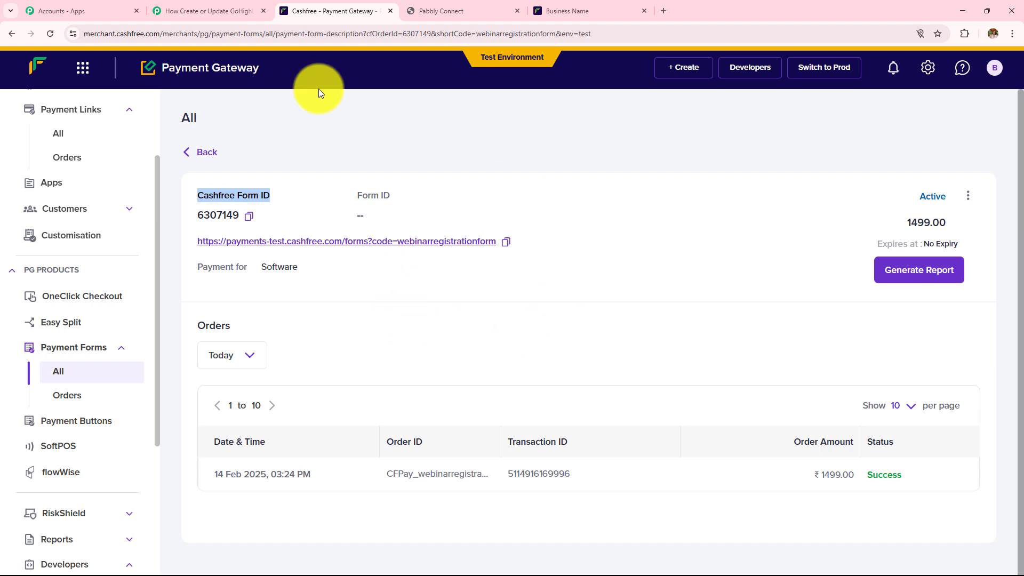
click(228, 10)
scroll(542, 289, down, 1)
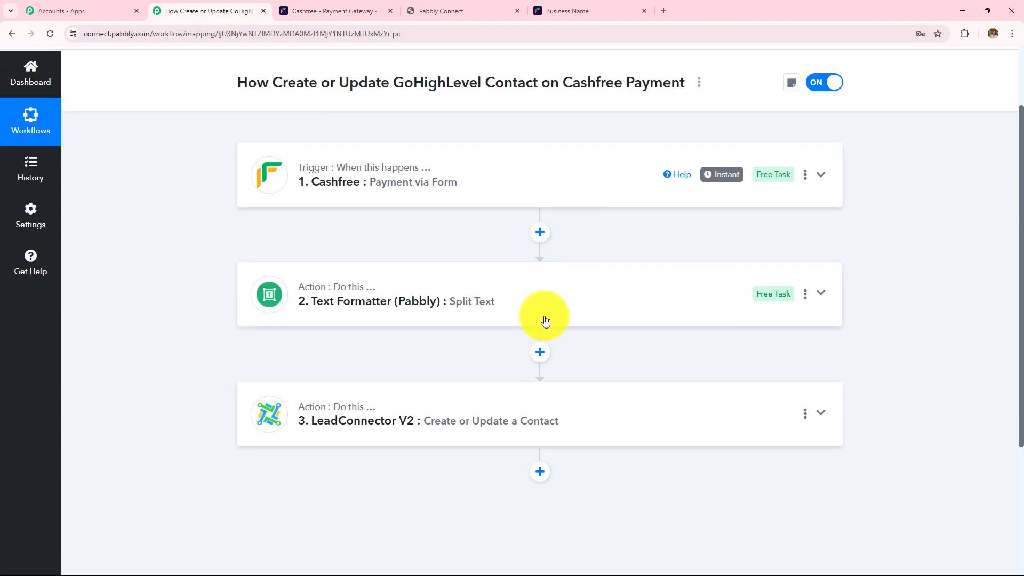
click(332, 11)
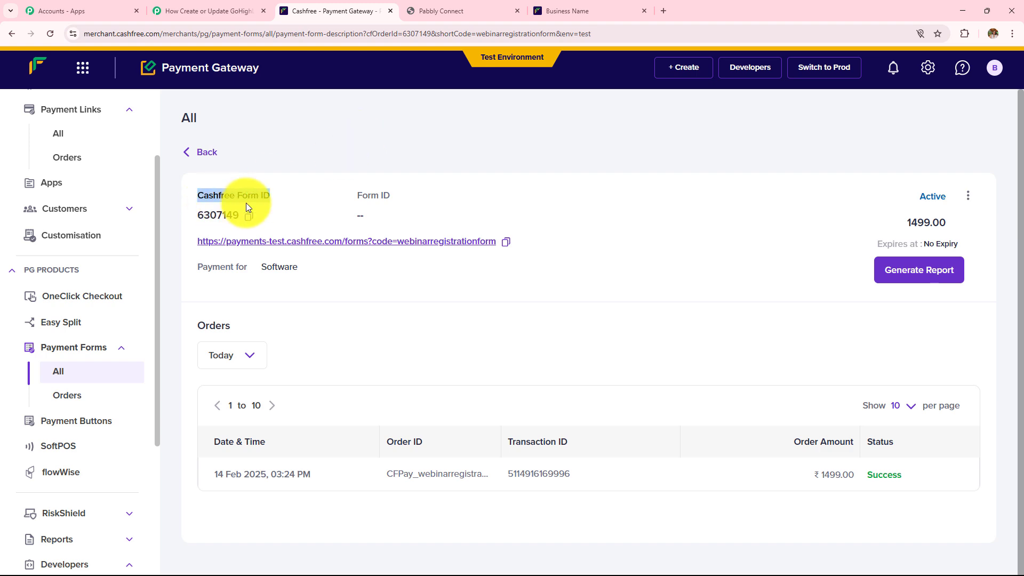
click(251, 10)
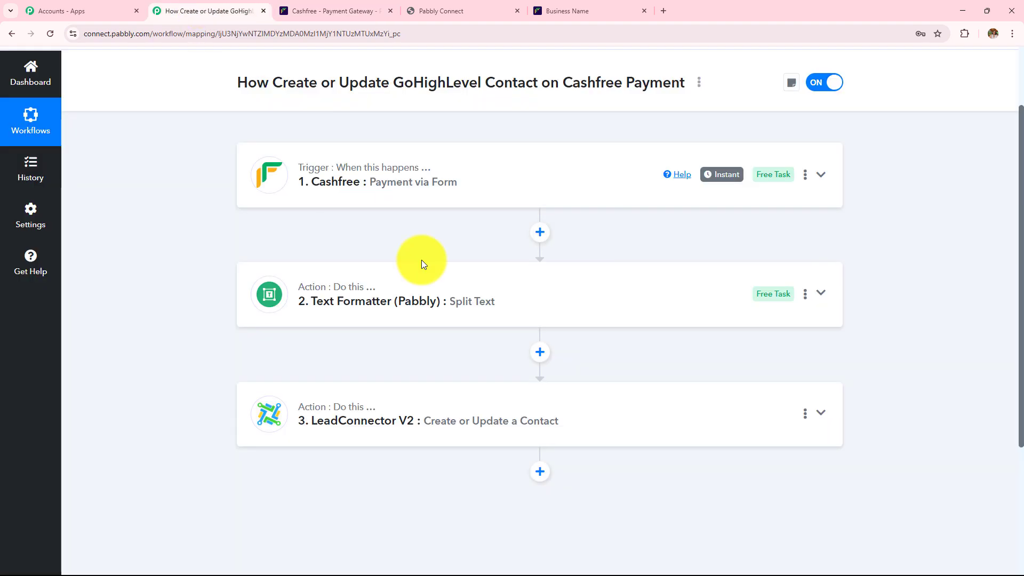
click(359, 10)
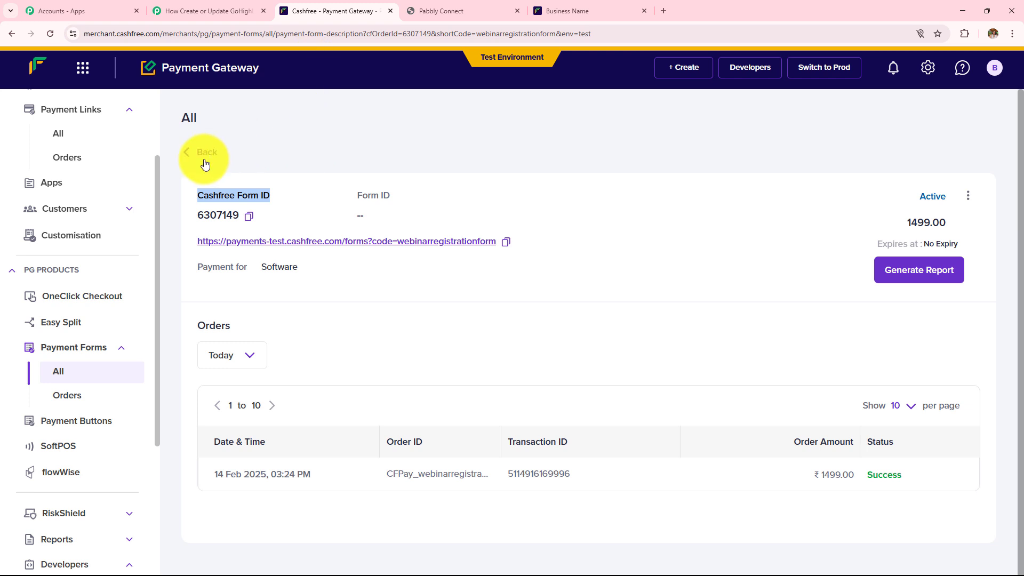
key(ctrl+shift+Tab)
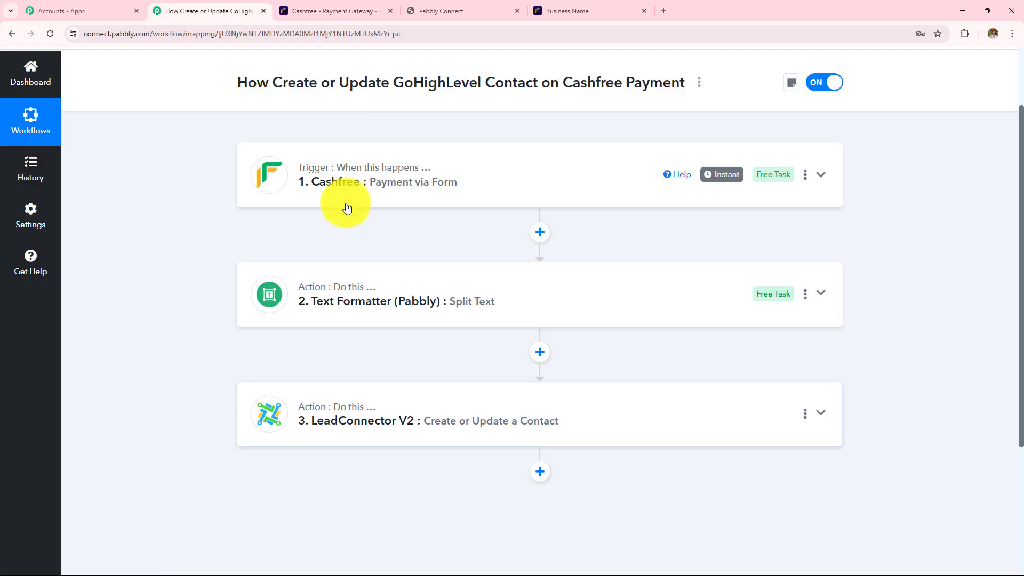
Insert a Filter (Pabbly) Filter Values step between steps 2 and 3 and connect it.
click(539, 355)
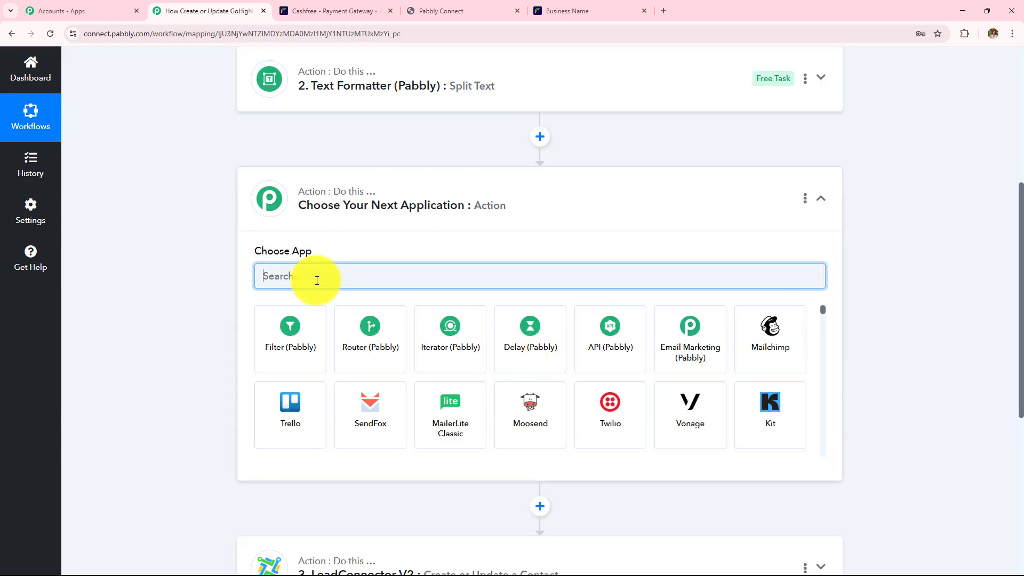
click(297, 356)
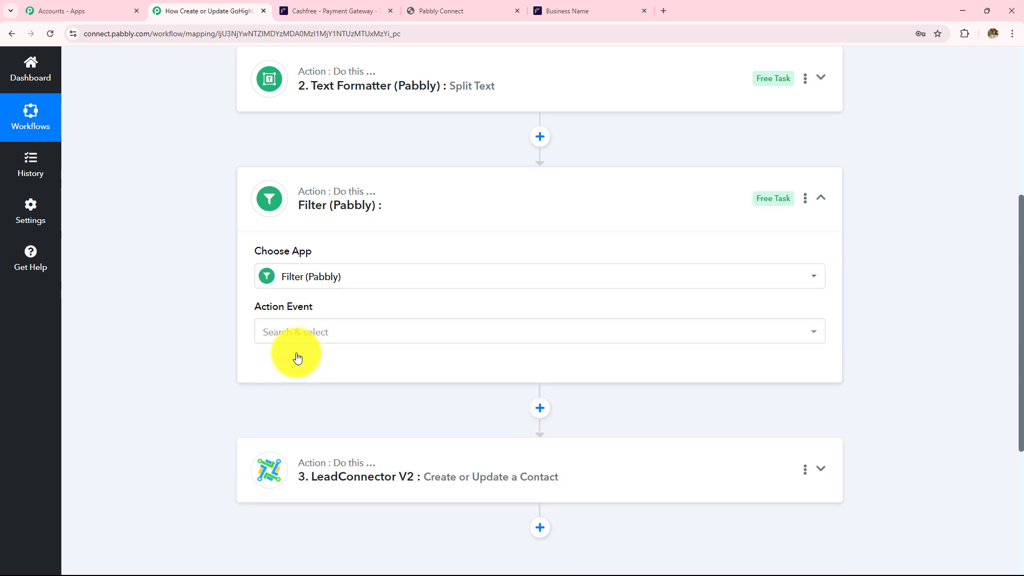
click(302, 335)
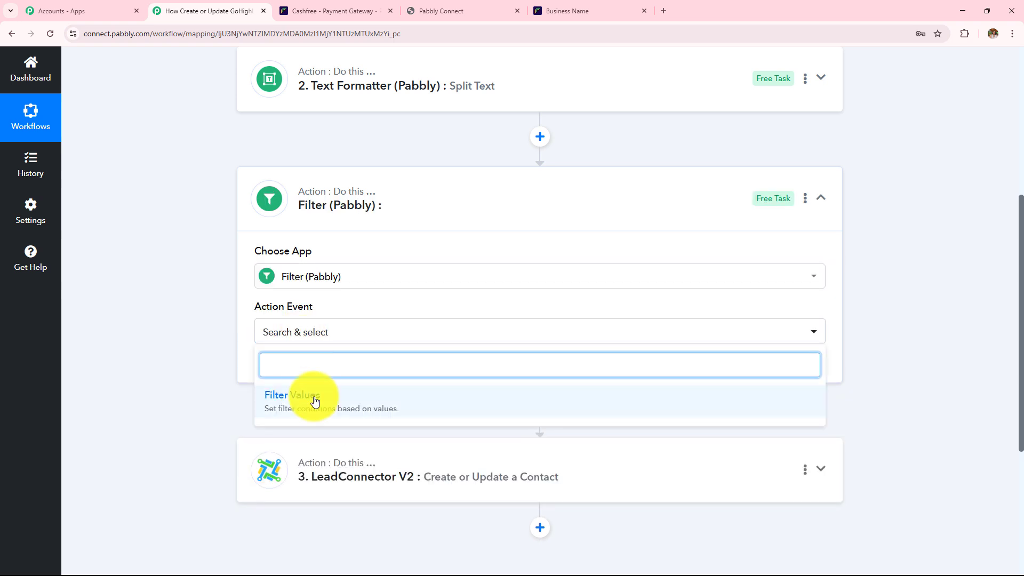
click(314, 405)
click(297, 363)
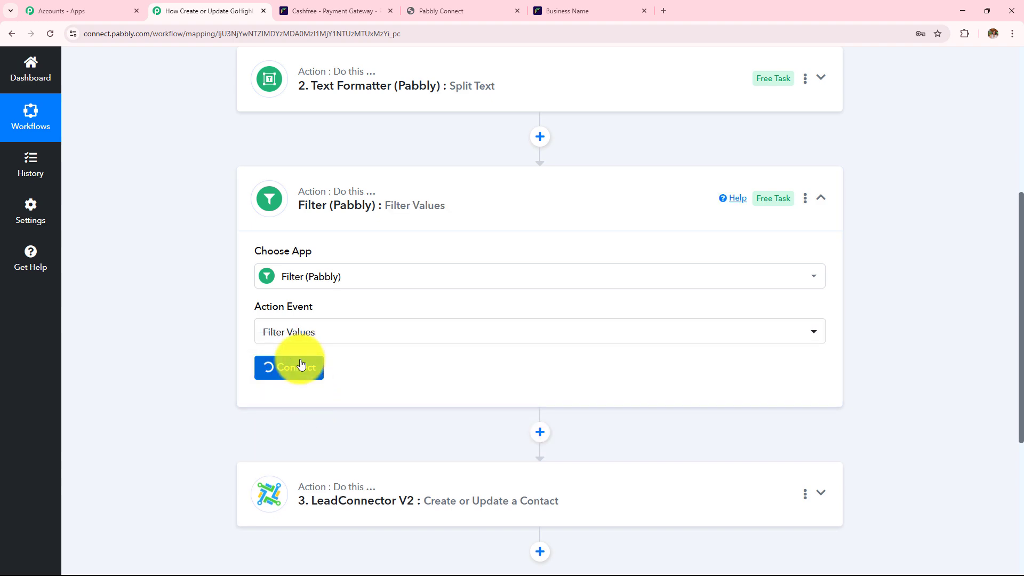
scroll(373, 334, down, 3)
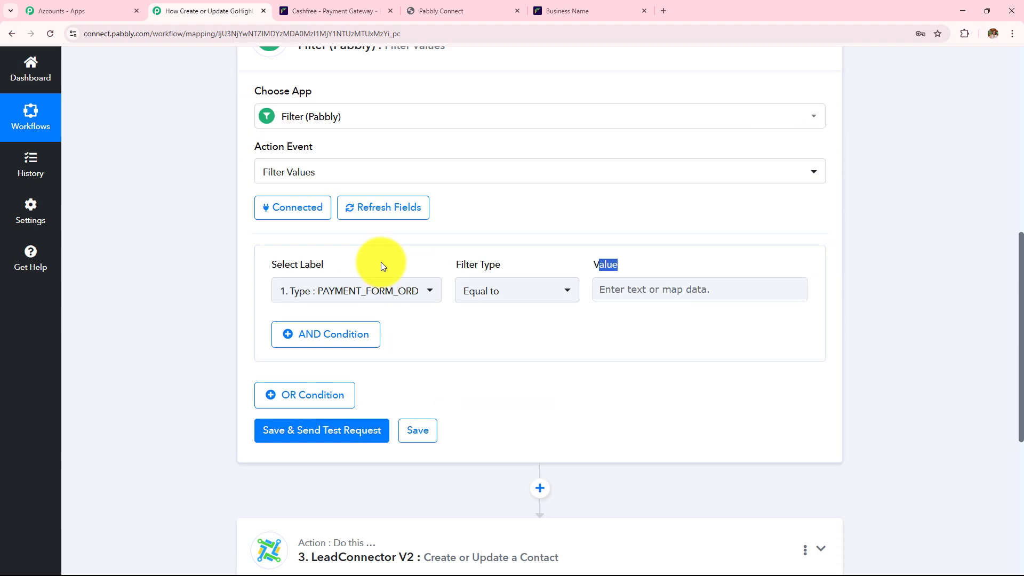
Set the filter condition to Cashfree Data Form Cf Form Id with Equal to.
click(315, 16)
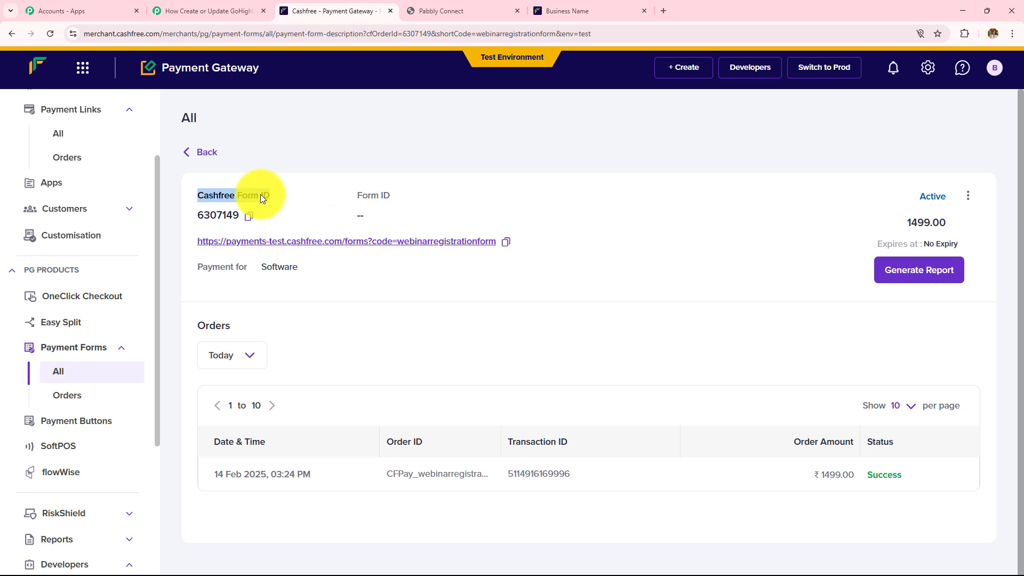
click(216, 10)
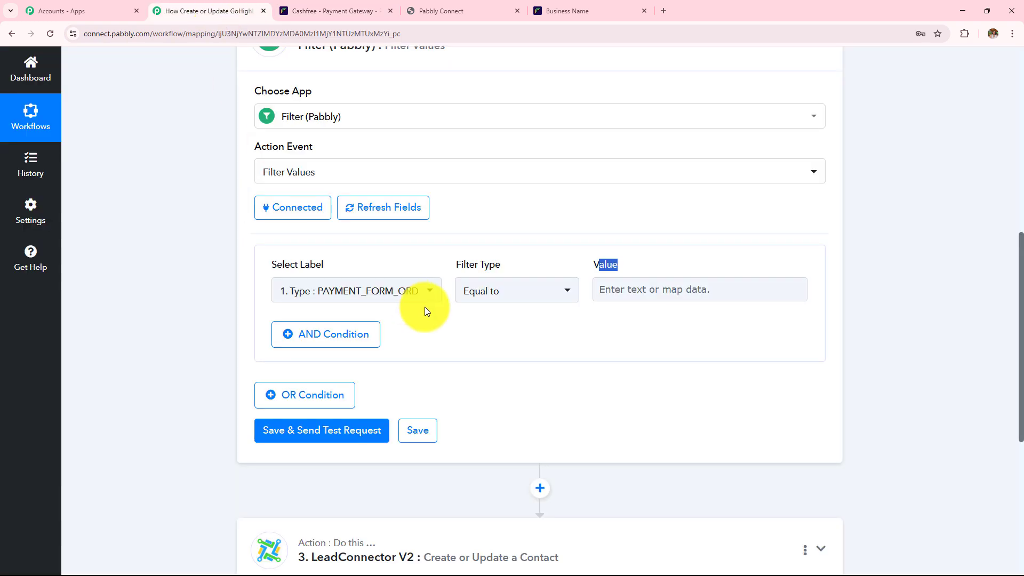
click(385, 290)
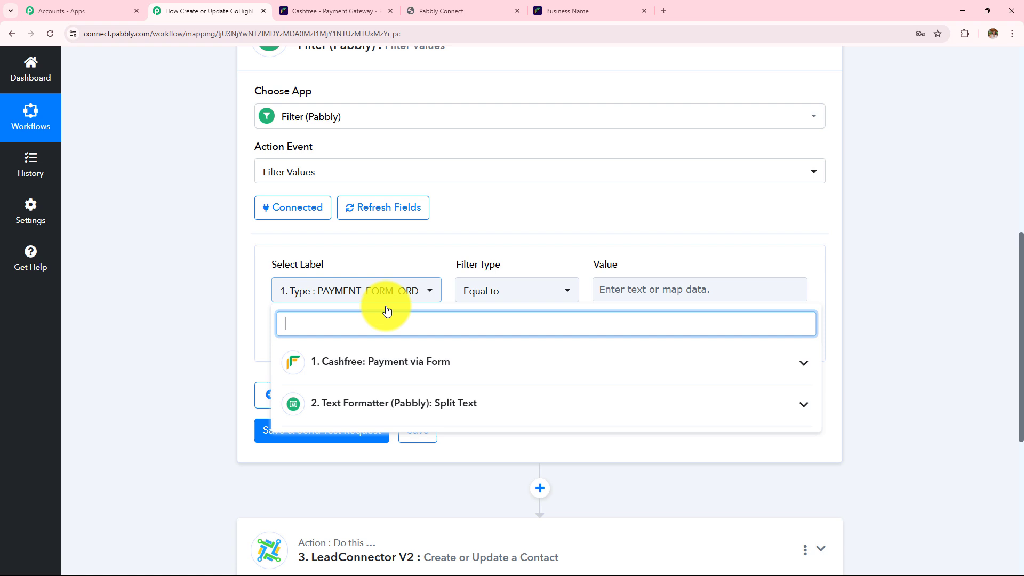
click(390, 365)
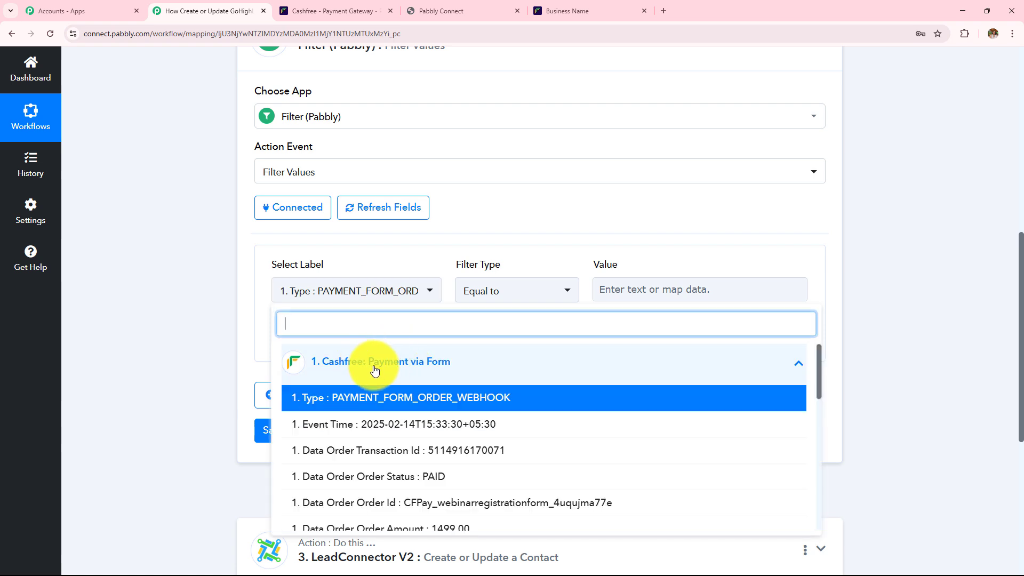
scroll(448, 472, down, 10)
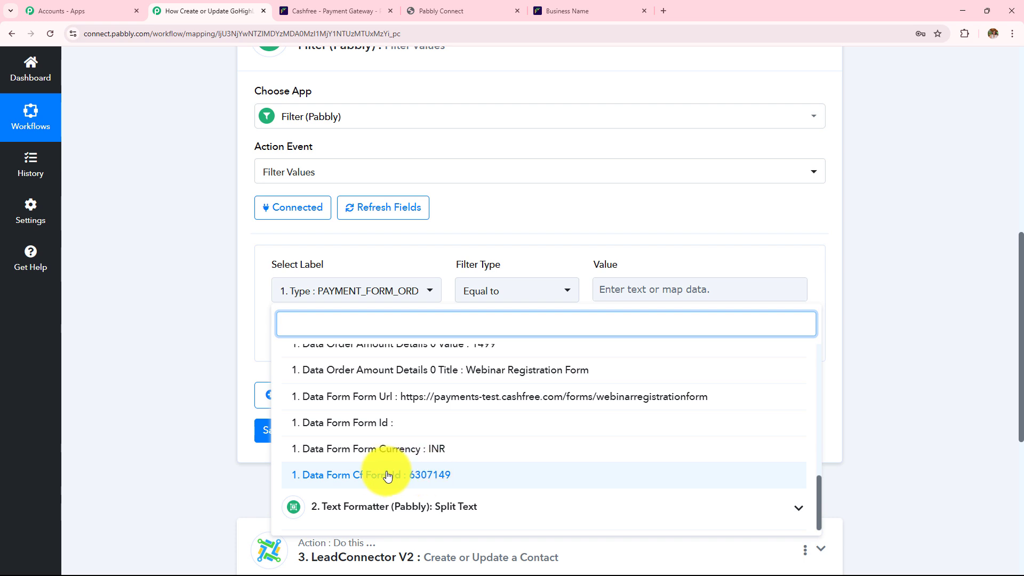
click(441, 476)
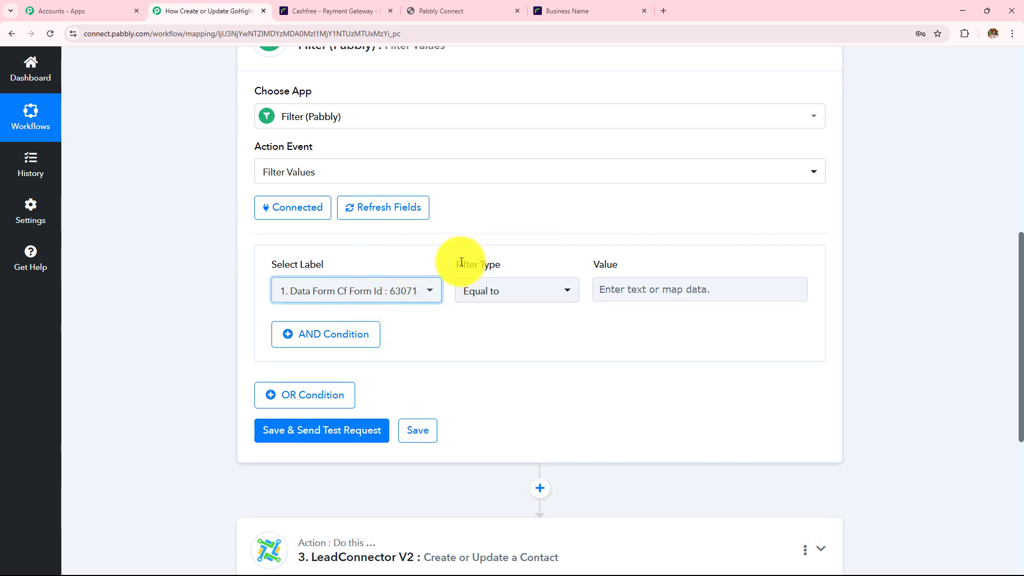
drag(457, 263, 520, 268)
click(516, 292)
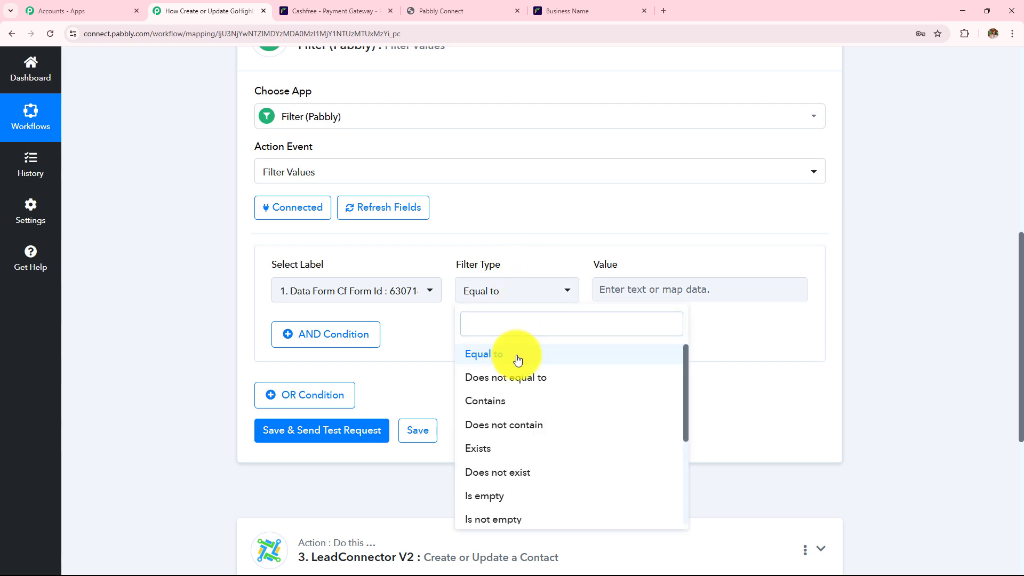
click(516, 355)
drag(300, 265, 356, 268)
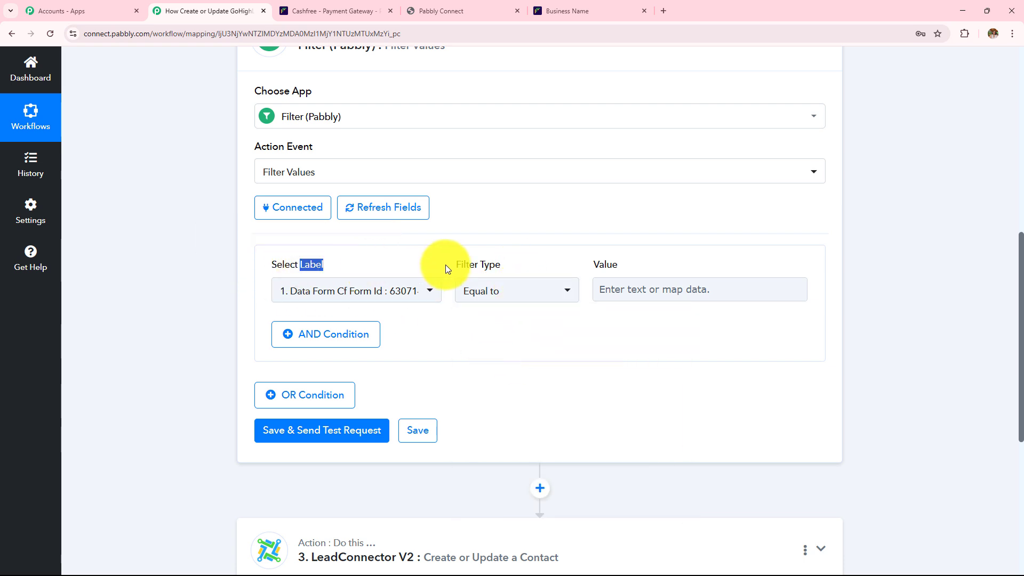
drag(455, 264, 636, 267)
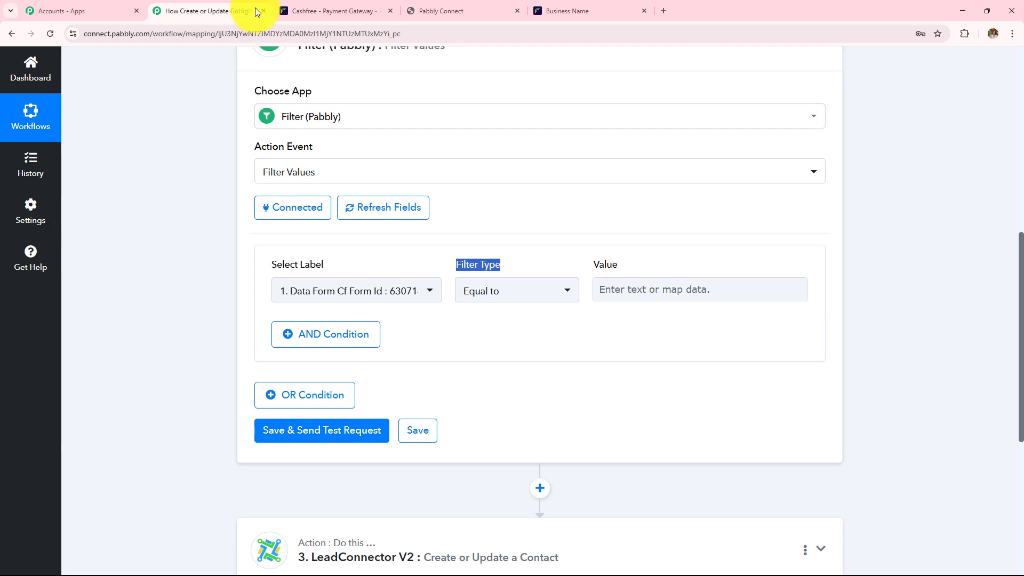
Copy the Cashfree form ID 6307149 into the filter's Value field.
click(310, 11)
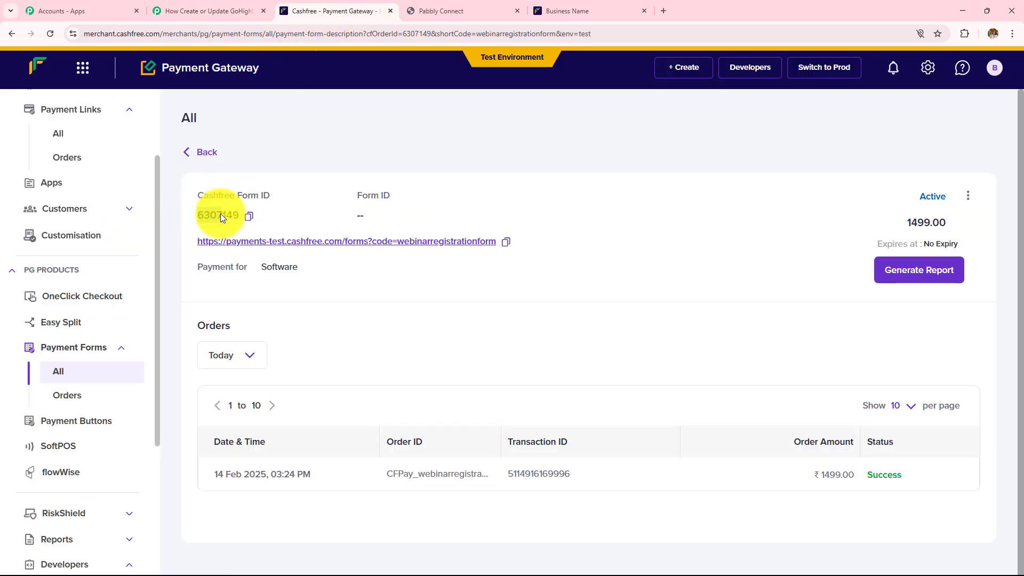
click(202, 11)
click(617, 289)
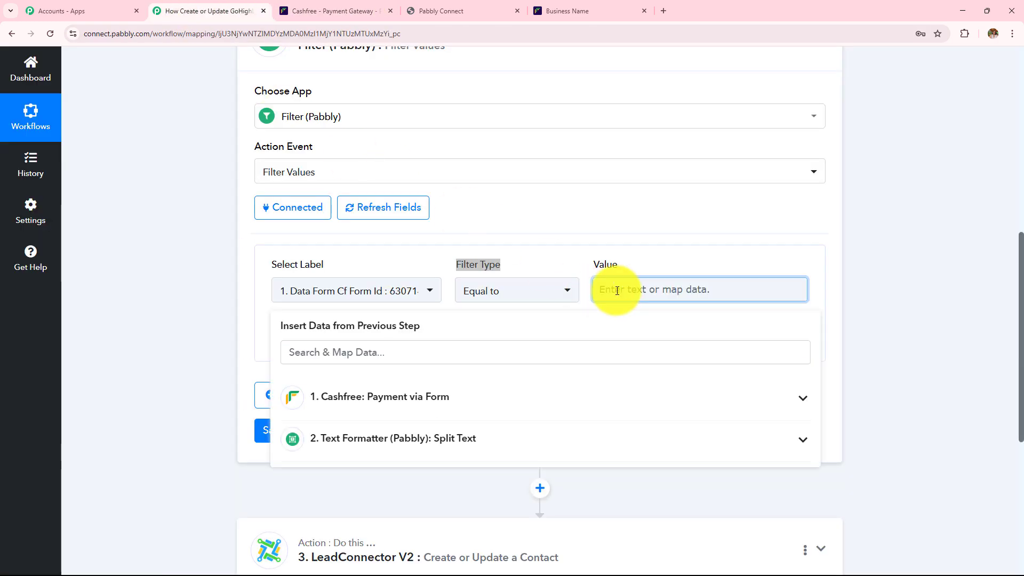
drag(642, 290, 490, 293)
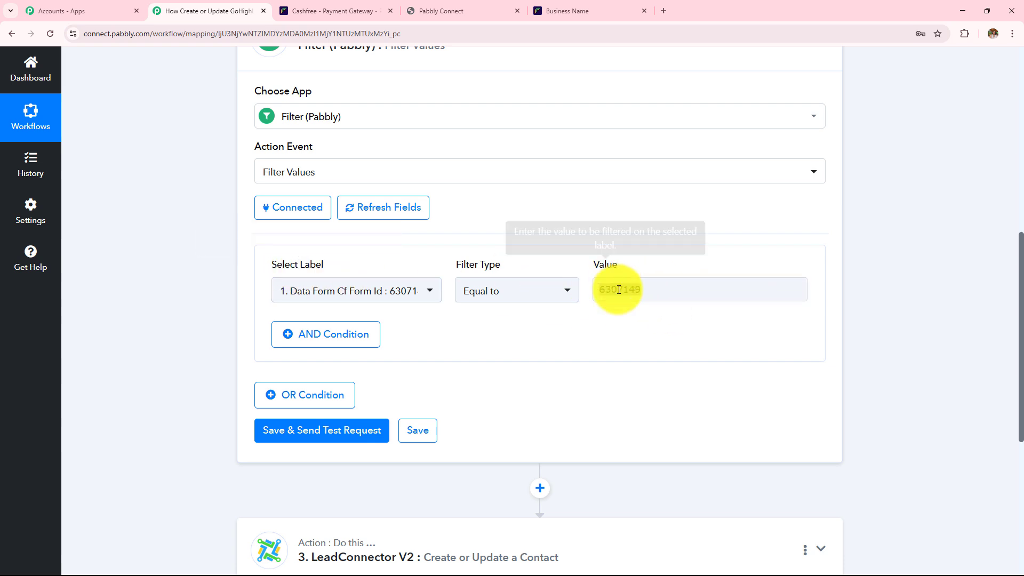
scroll(635, 314, down, 2)
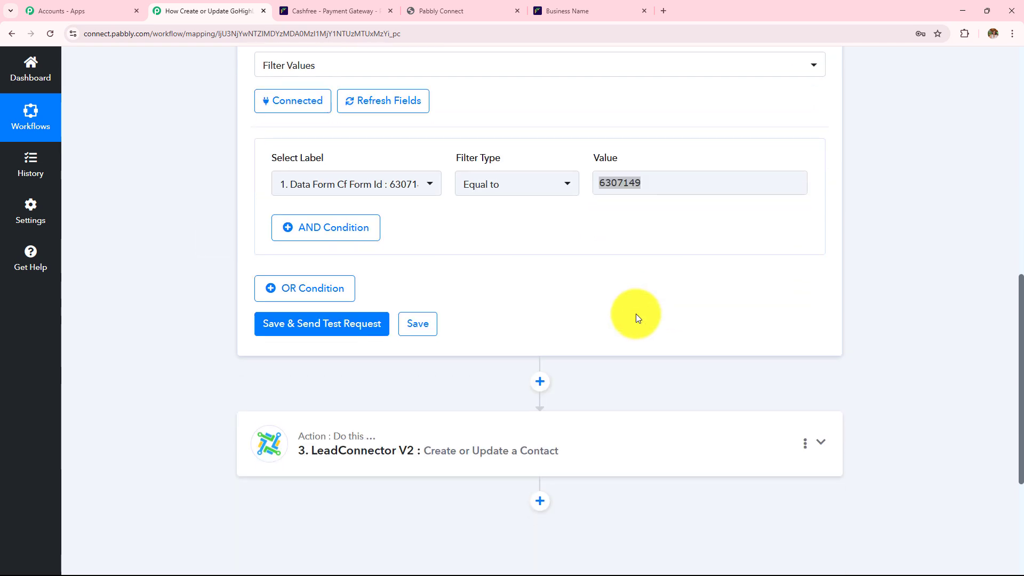
Test the filter step and confirm it returns success with 'Condition is true'.
click(309, 324)
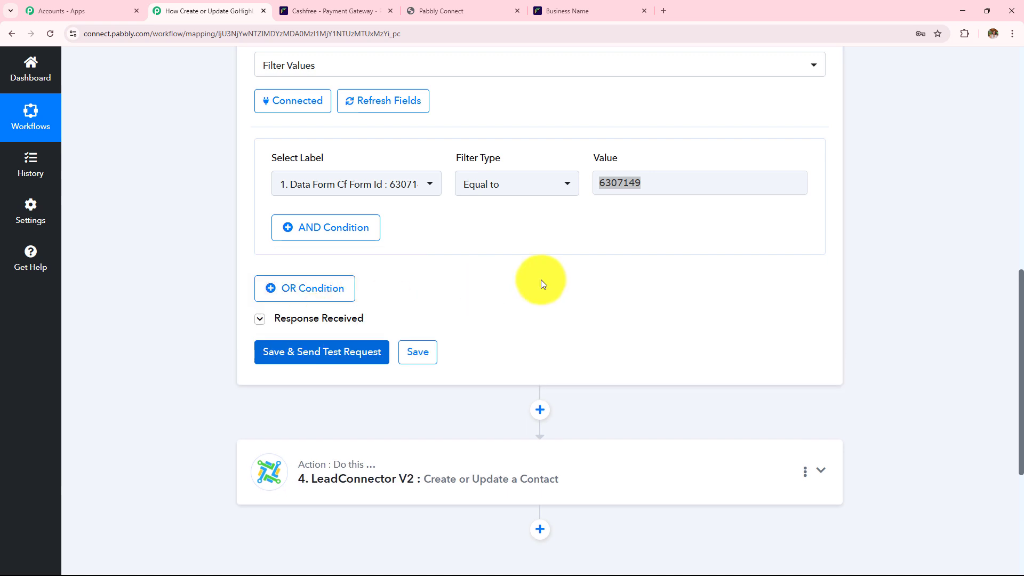
scroll(603, 297, down, 2)
drag(652, 309, 464, 307)
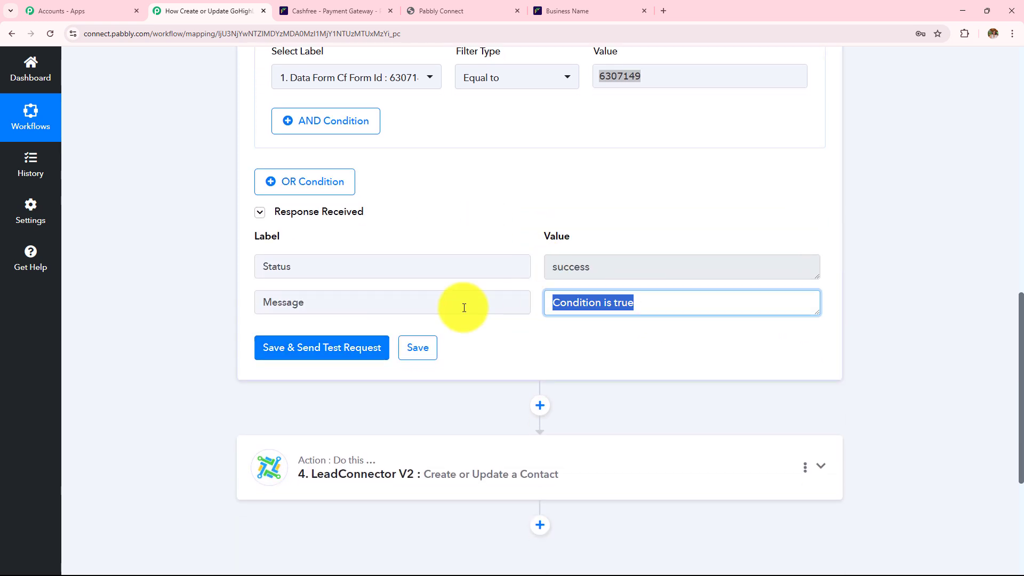
click(292, 6)
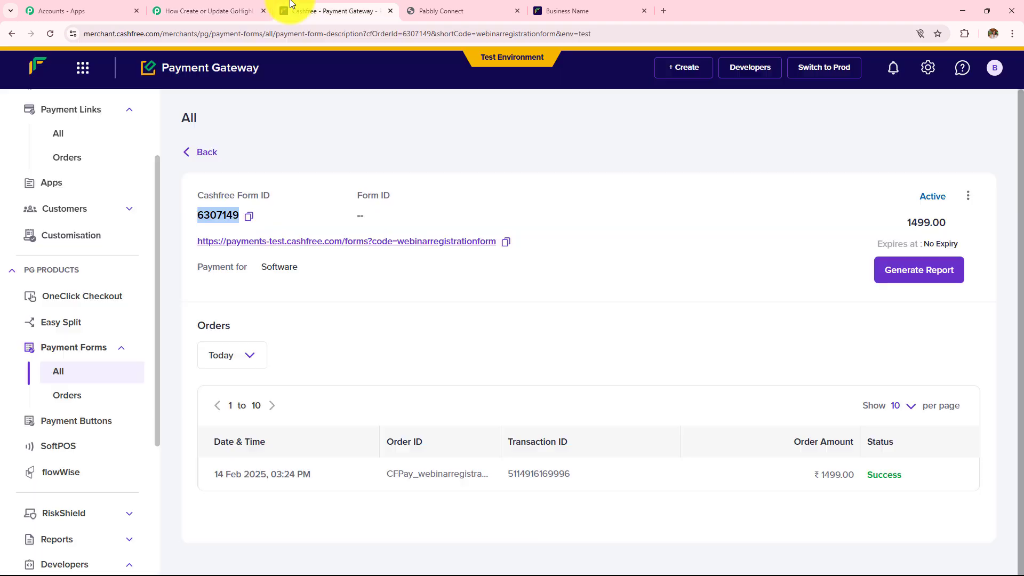
click(240, 8)
Compare the Cashfree form ID against the Pabbly filter value 6307149.
scroll(495, 281, up, 3)
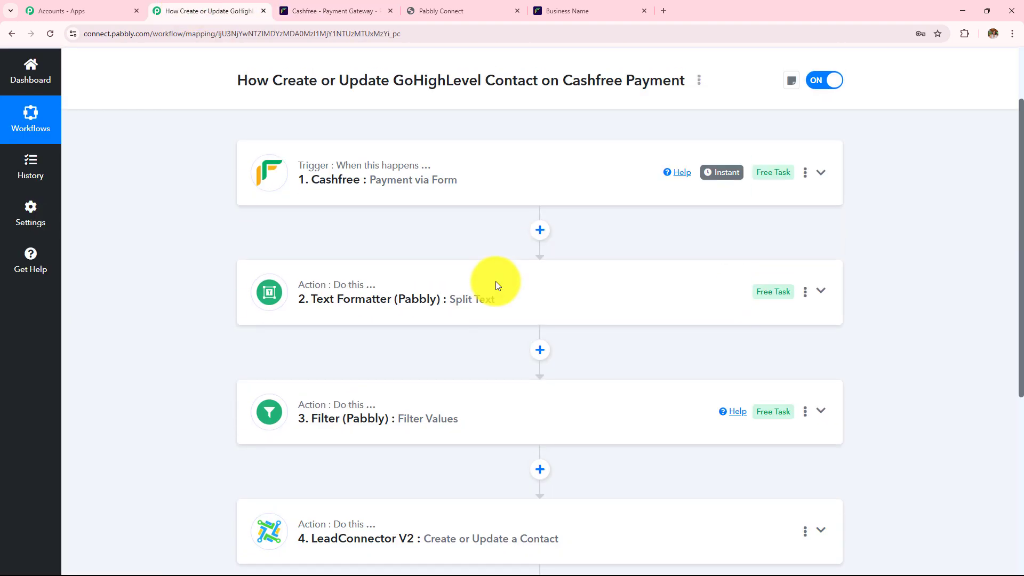
scroll(496, 286, down, 2)
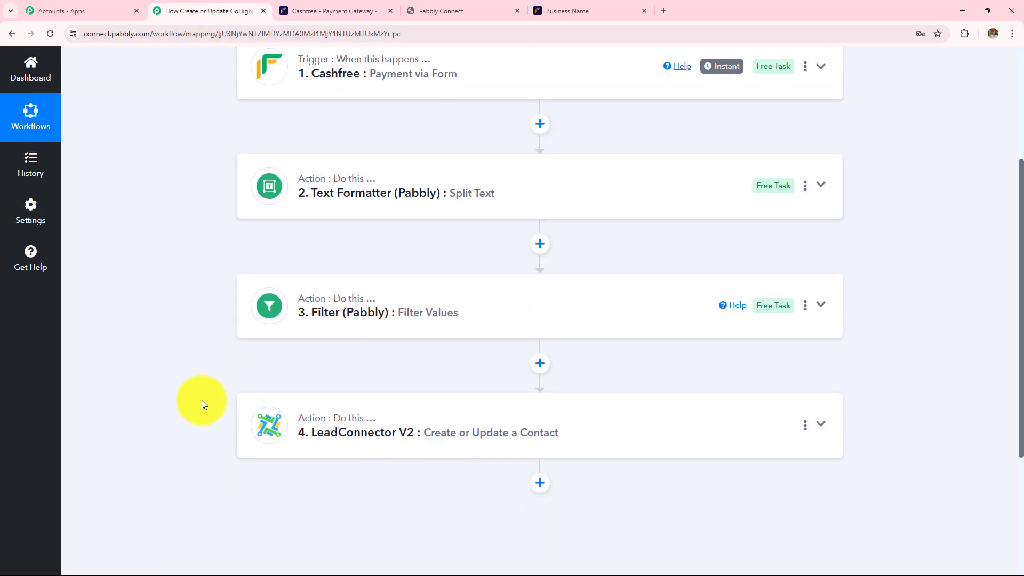
scroll(201, 400, up, 3)
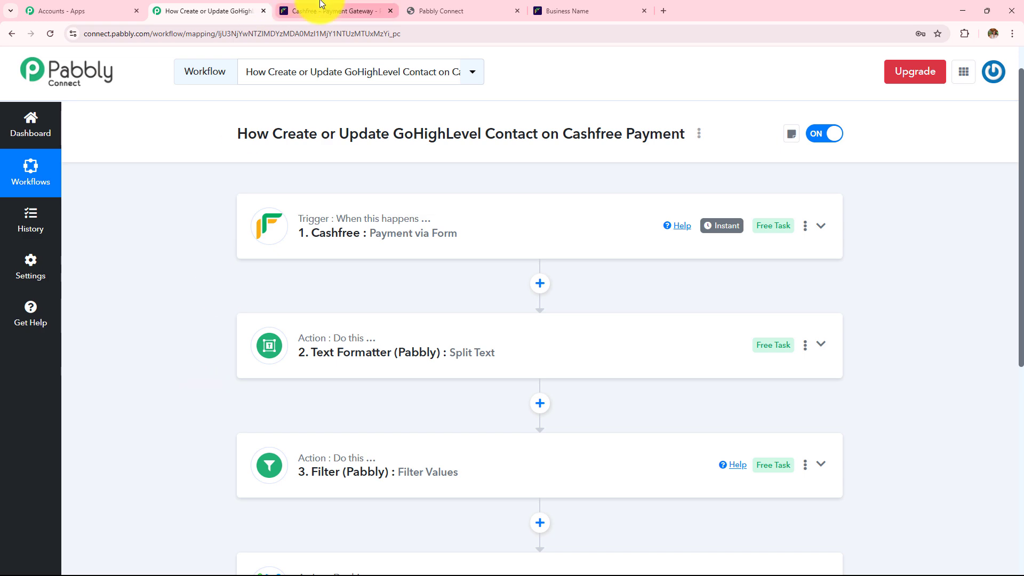
click(368, 10)
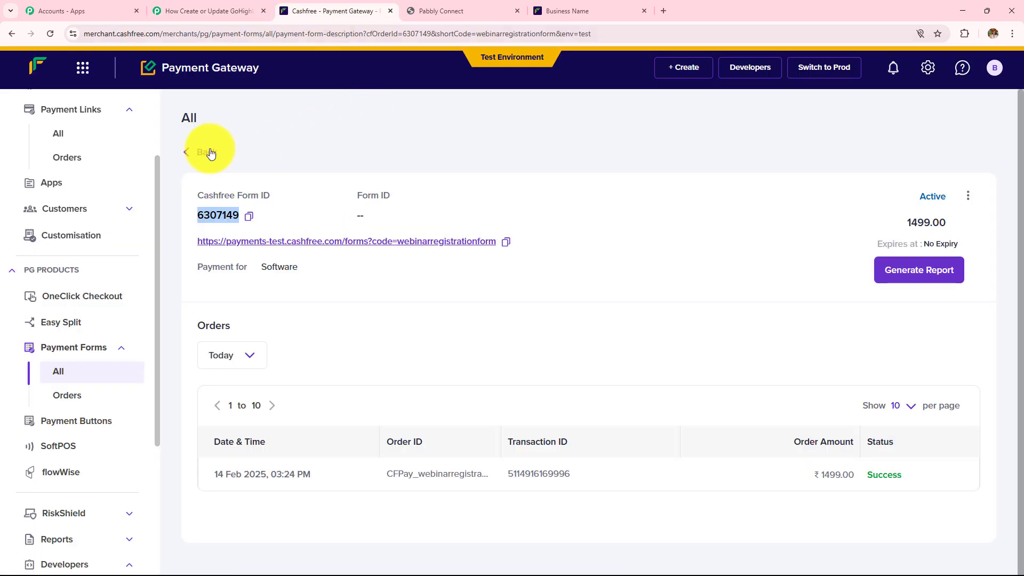
click(201, 10)
scroll(418, 219, down, 2)
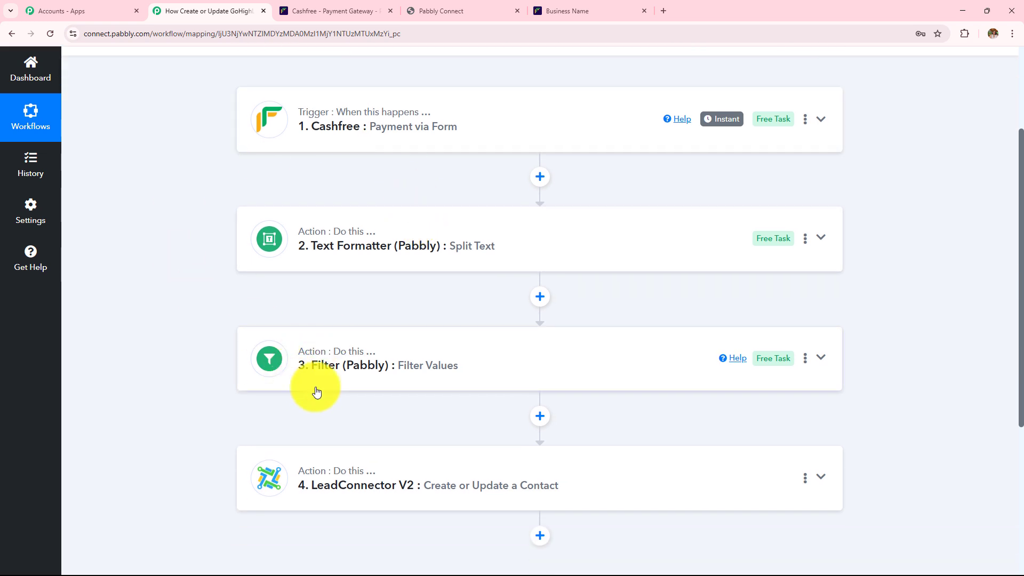
key(ctrl+Tab)
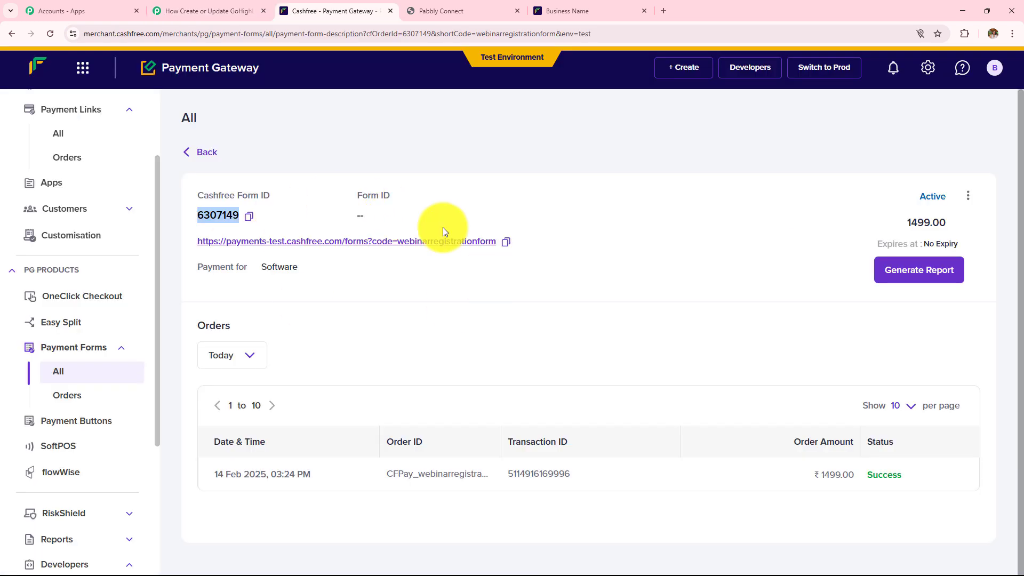
click(202, 11)
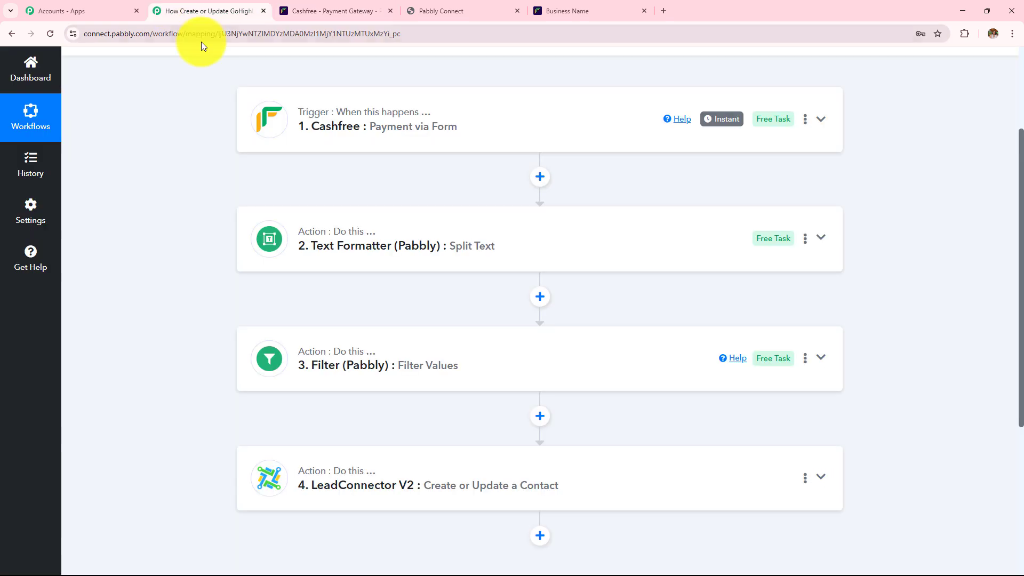
Save the filter step and open the full GoHighLevel contacts list.
click(389, 347)
scroll(373, 368, down, 6)
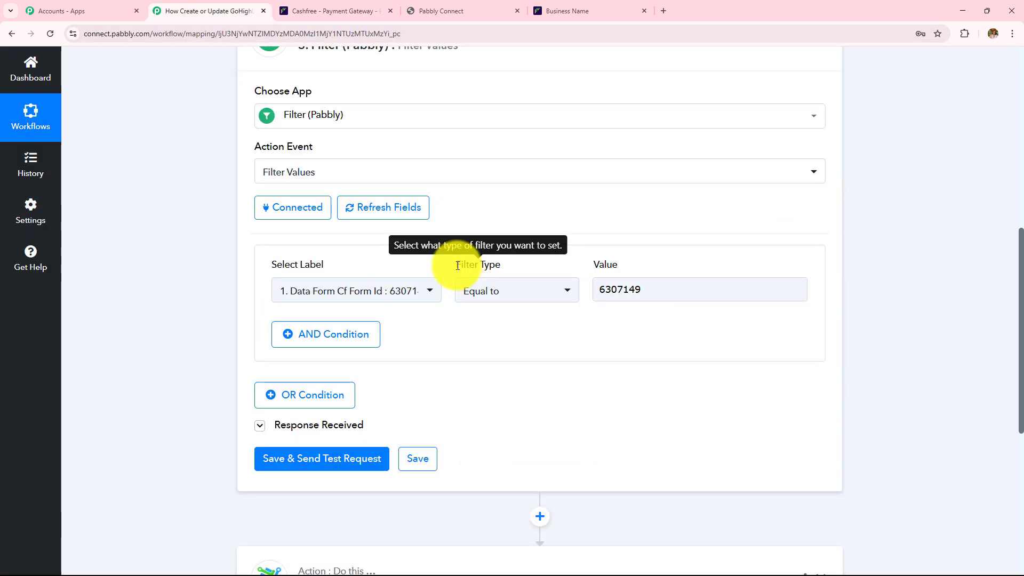
triple_click(536, 261)
click(622, 290)
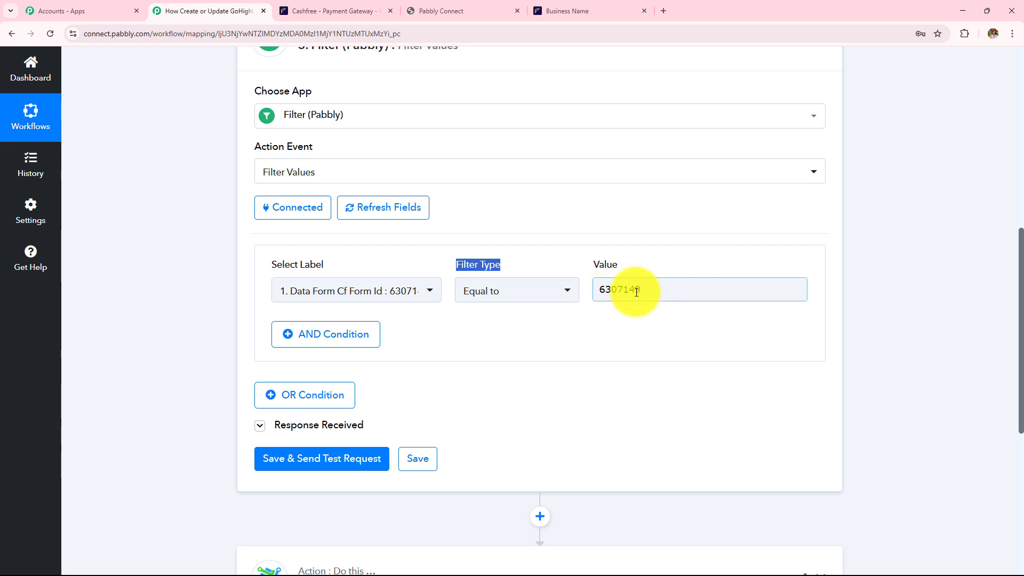
click(626, 349)
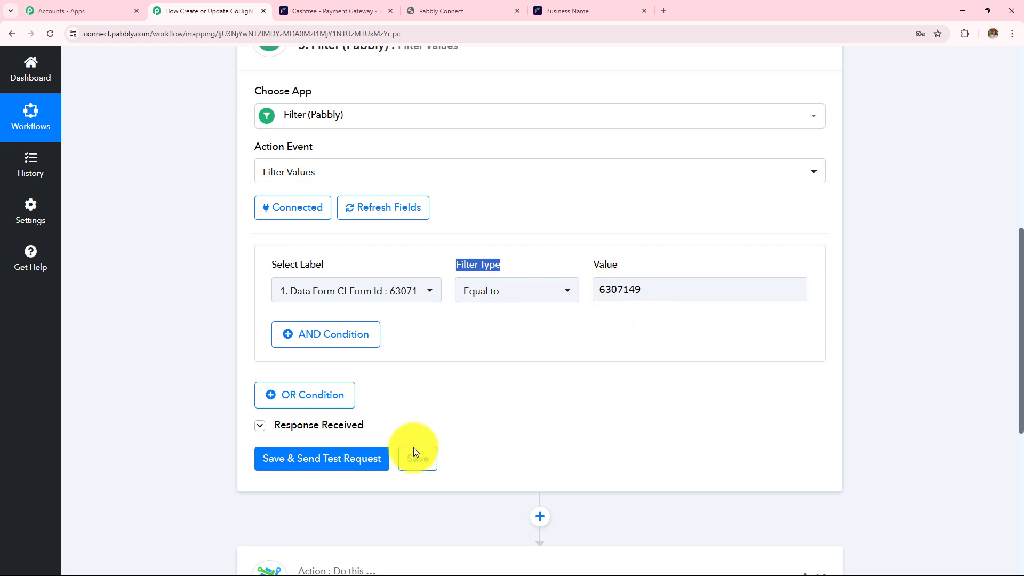
click(441, 11)
click(165, 124)
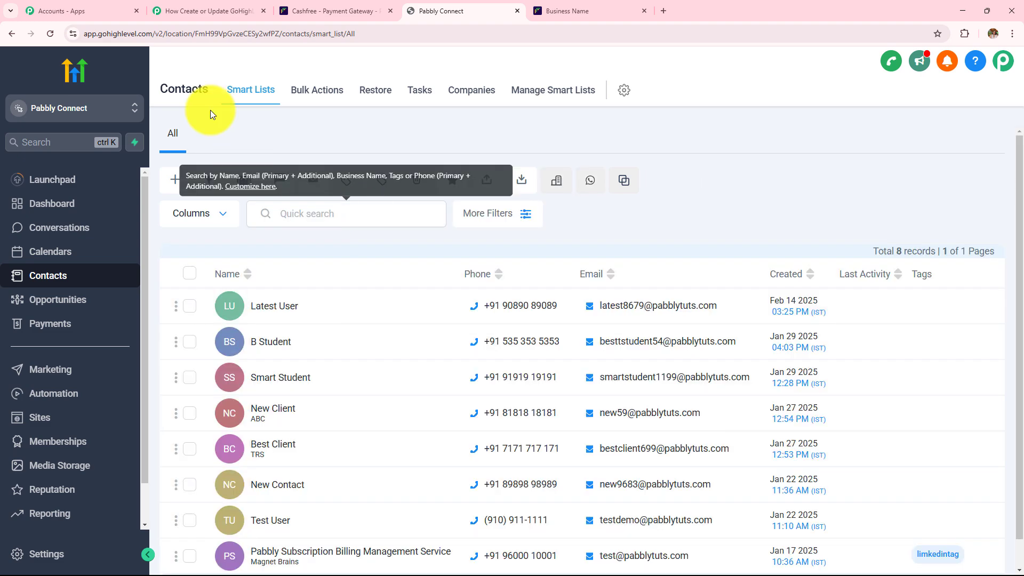
Back in the workflow, expand the Cashfree trigger to check its Data Form Cf Form Id.
click(219, 11)
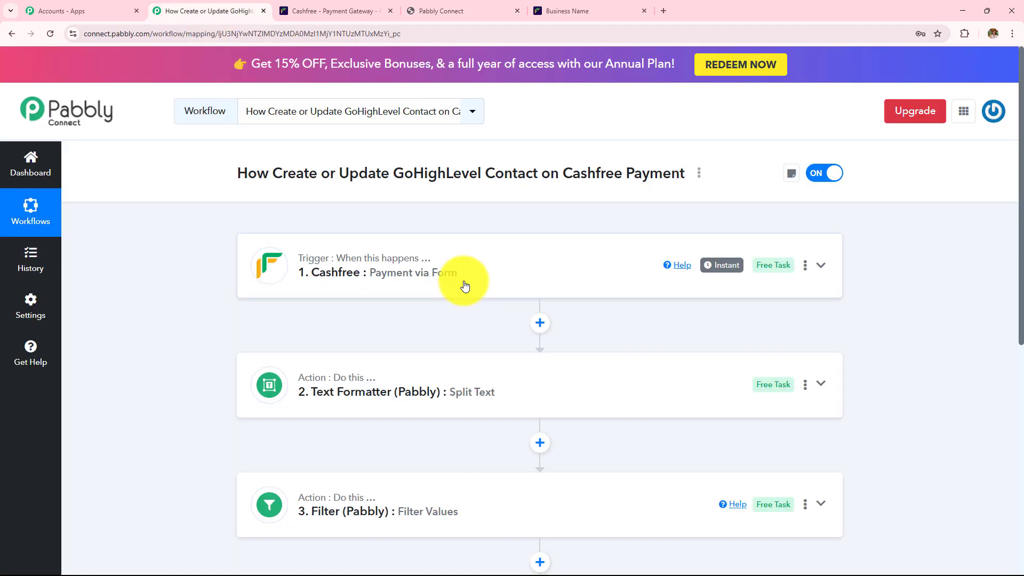
scroll(464, 283, down, 1)
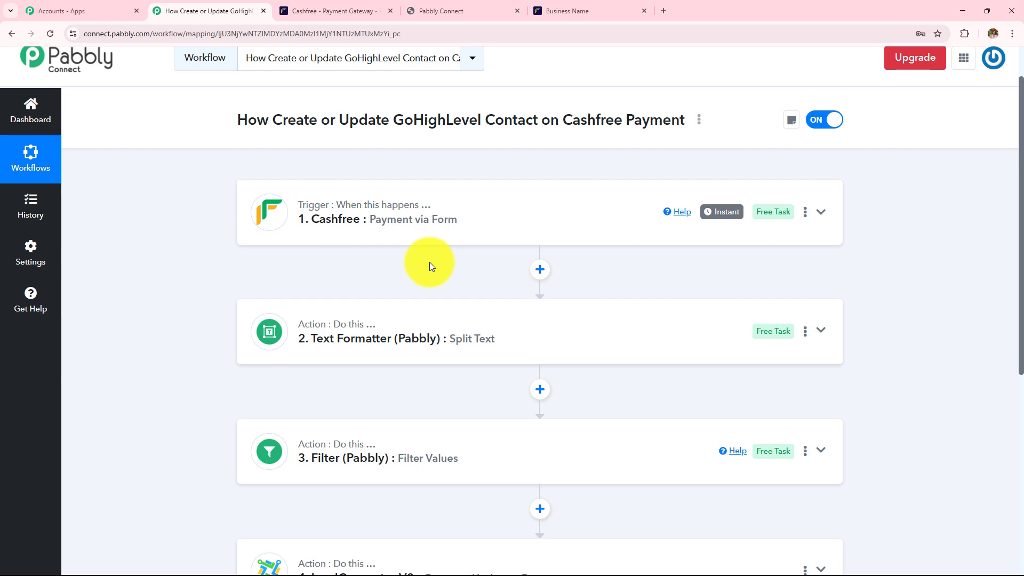
click(440, 234)
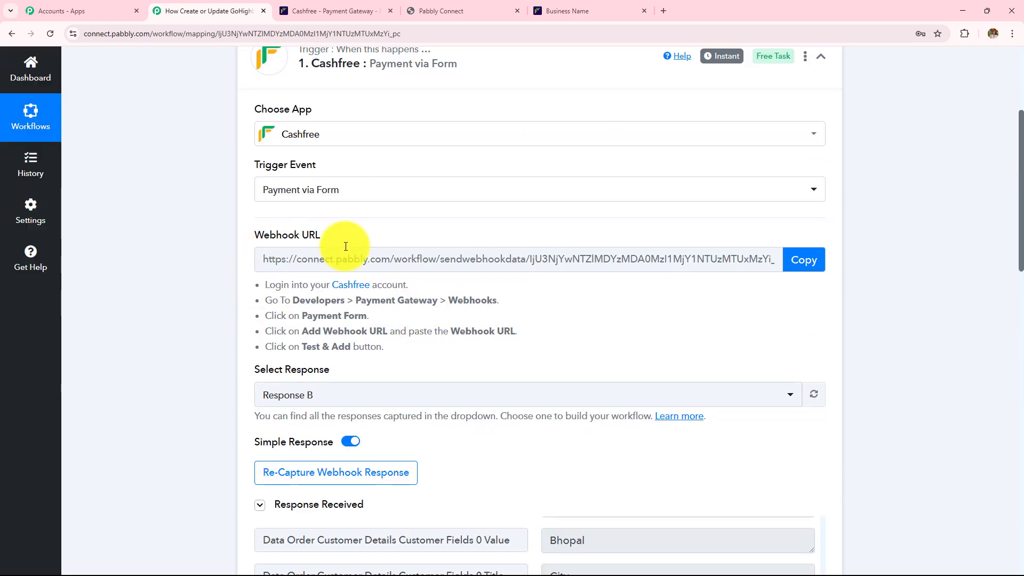
Open the LeadConnector V2 step, which maps First Name to Result 0 and Last Name to Result 1.
scroll(455, 325, down, 4)
scroll(898, 280, down, 3)
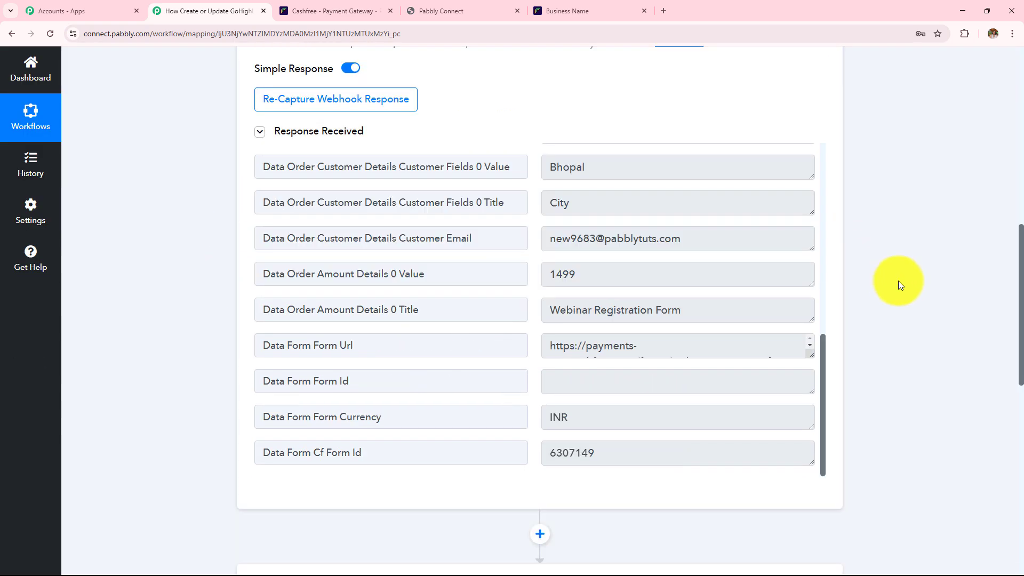
scroll(888, 290, down, 7)
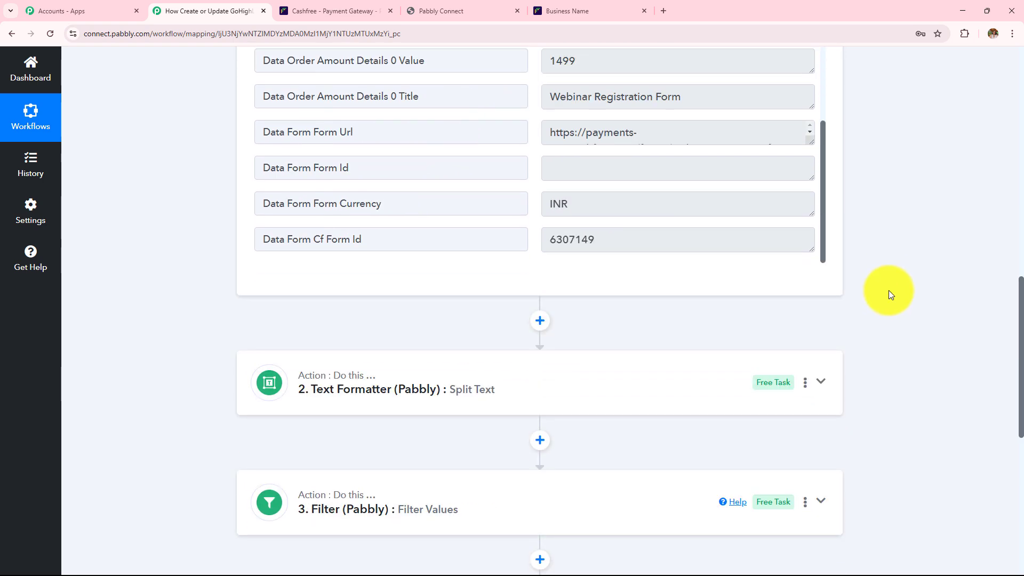
scroll(853, 301, down, 2)
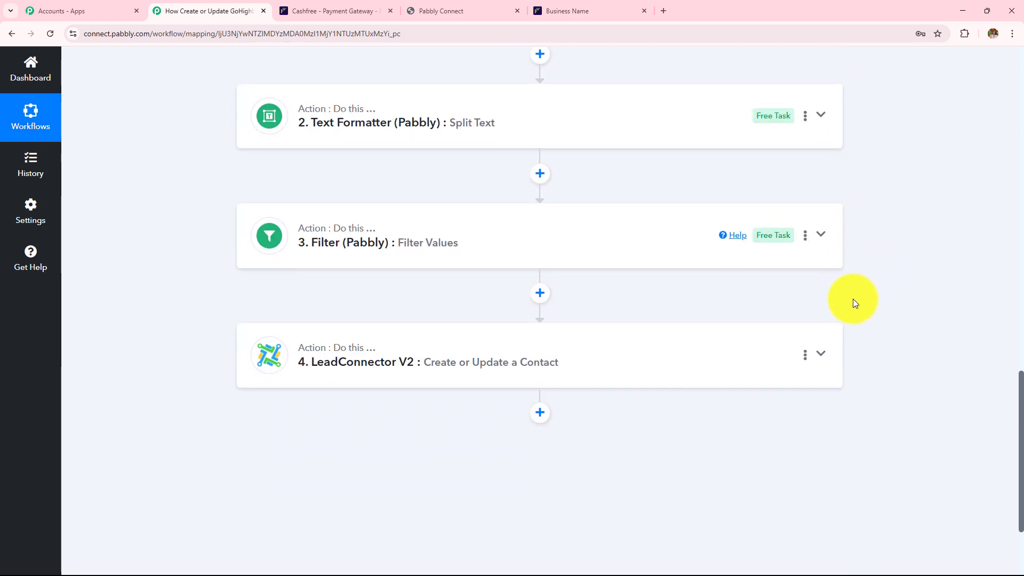
click(497, 355)
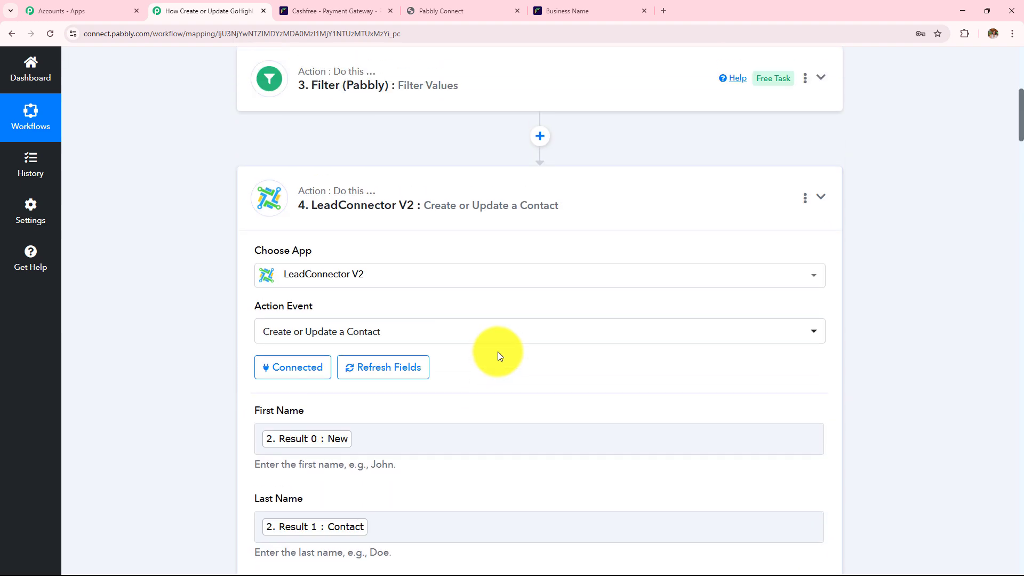
Check the LeadConnector response confirming the contact update, then verify the GoHighLevel Contacts list.
scroll(499, 357, down, 14)
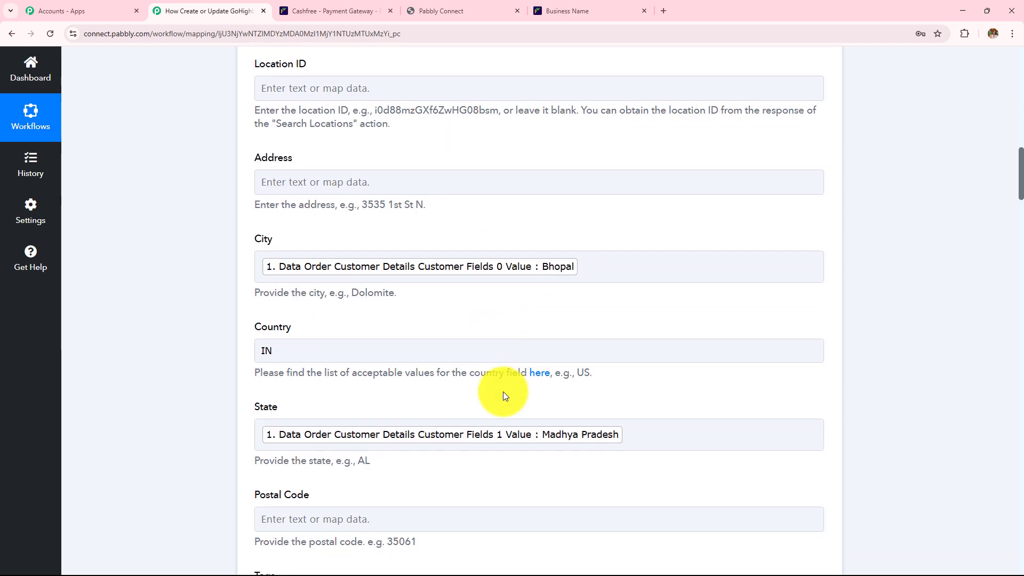
scroll(503, 392, down, 20)
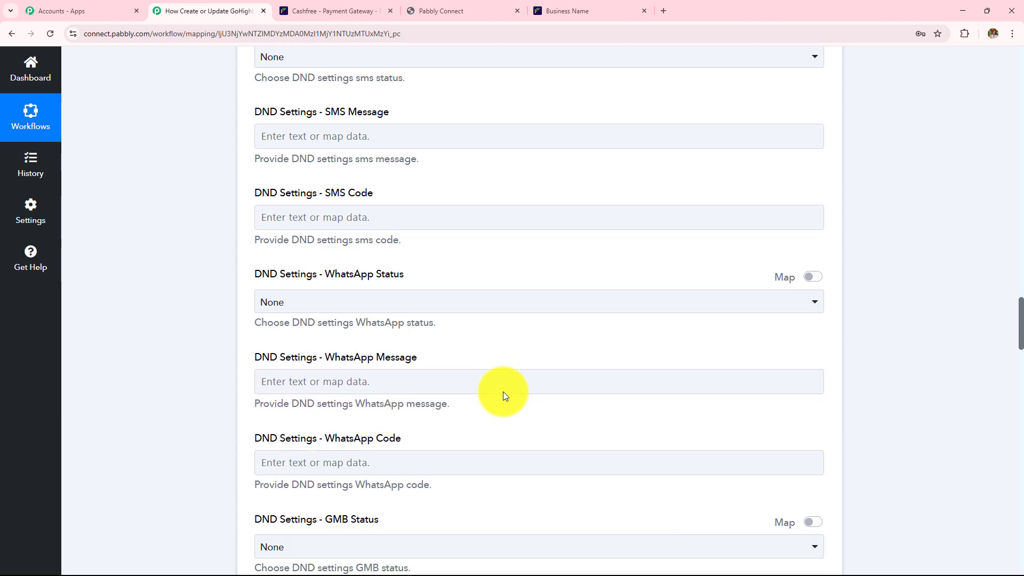
scroll(503, 391, down, 20)
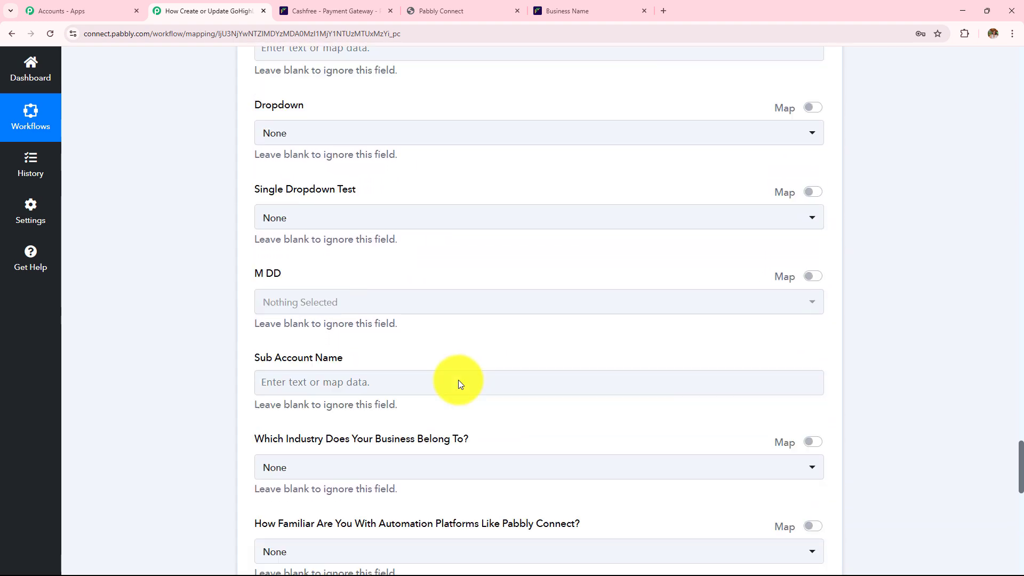
scroll(458, 379, down, 9)
click(323, 256)
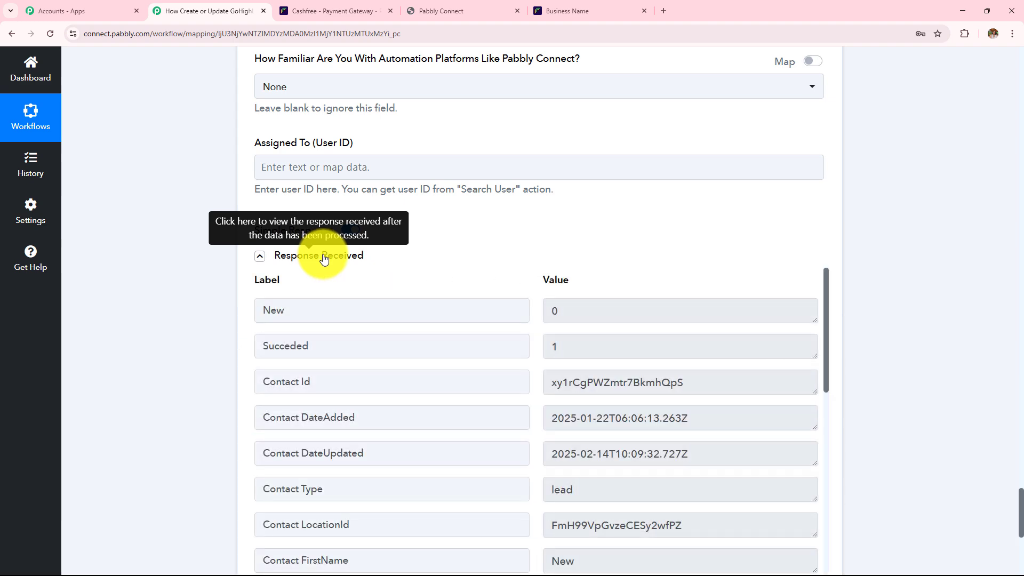
click(463, 11)
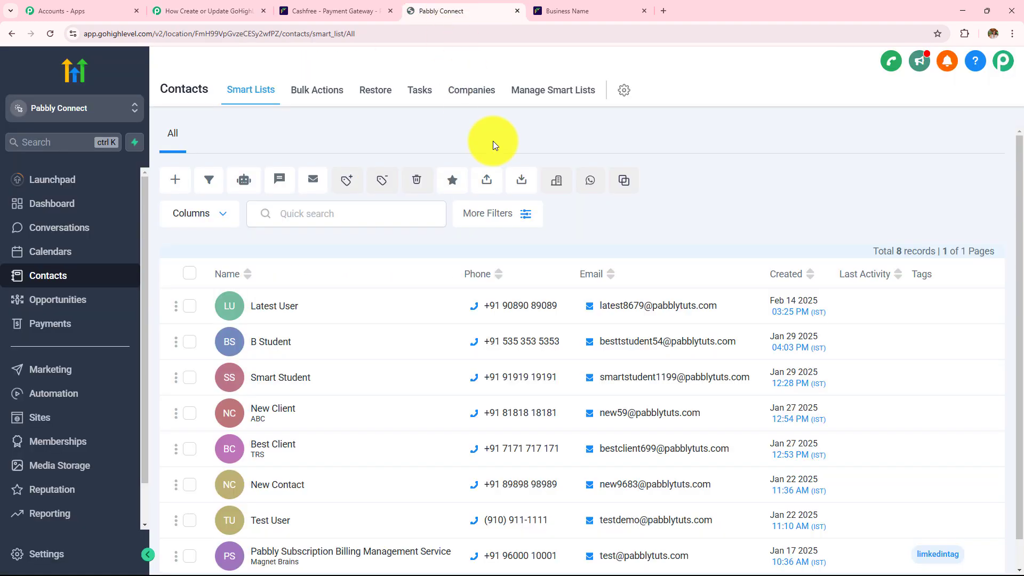
click(229, 11)
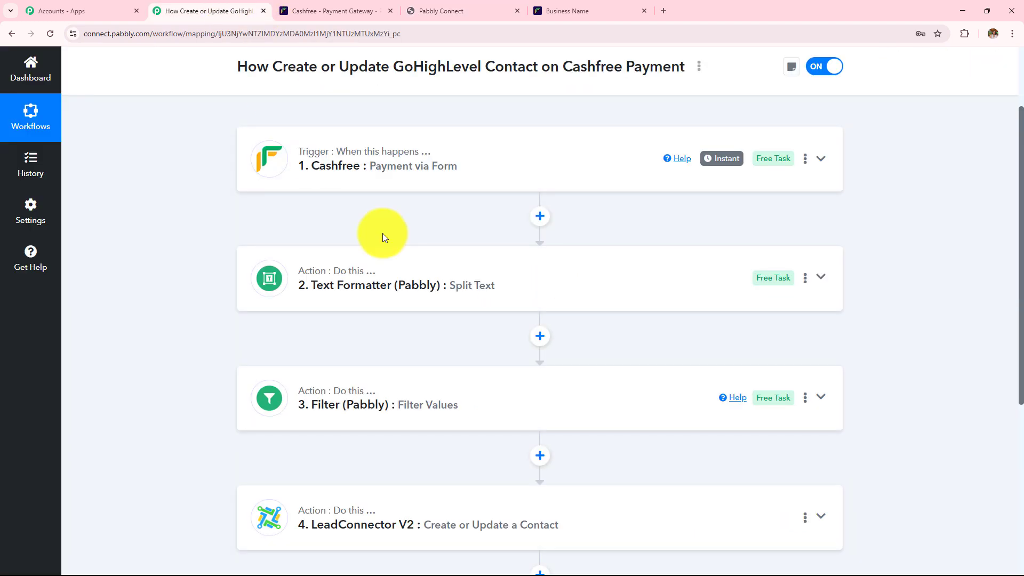